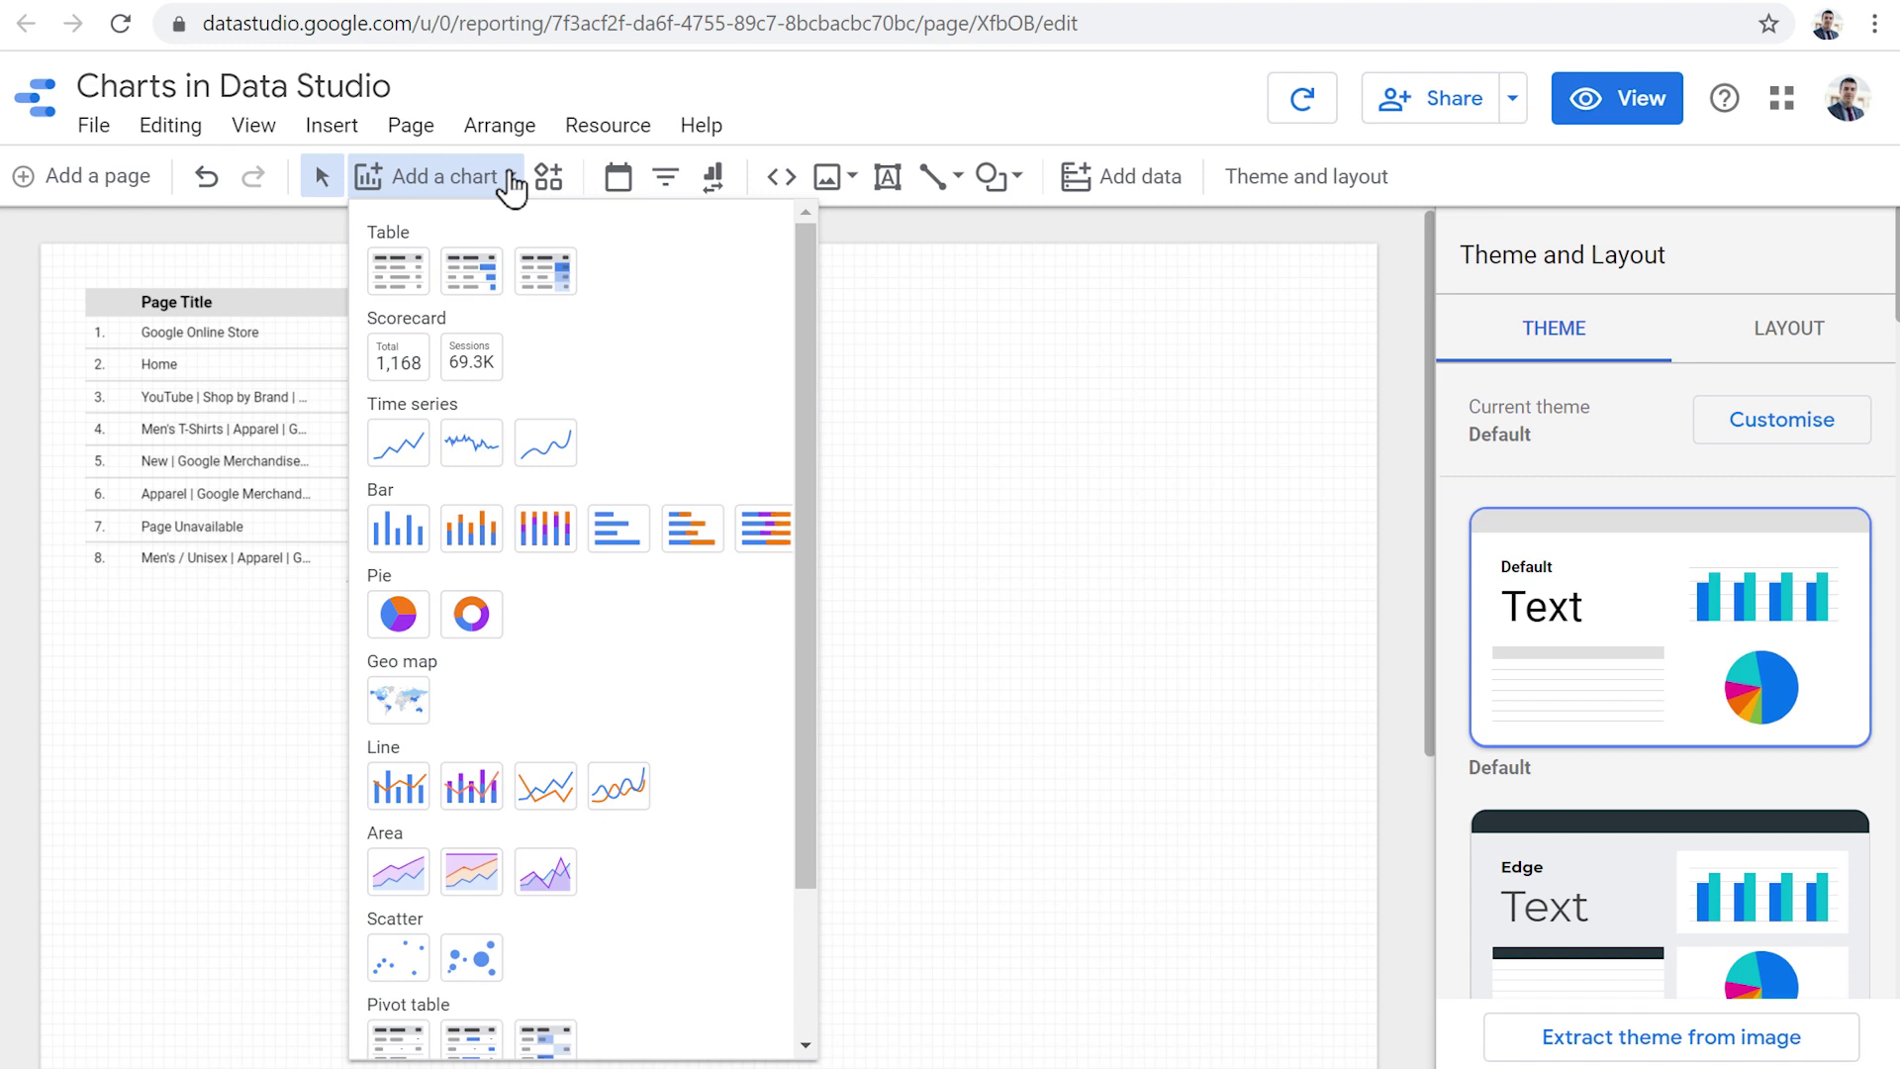
Step: Drag the Page Title / New Users table across to the right side of the report page
left_click(280, 382)
left_click(291, 373)
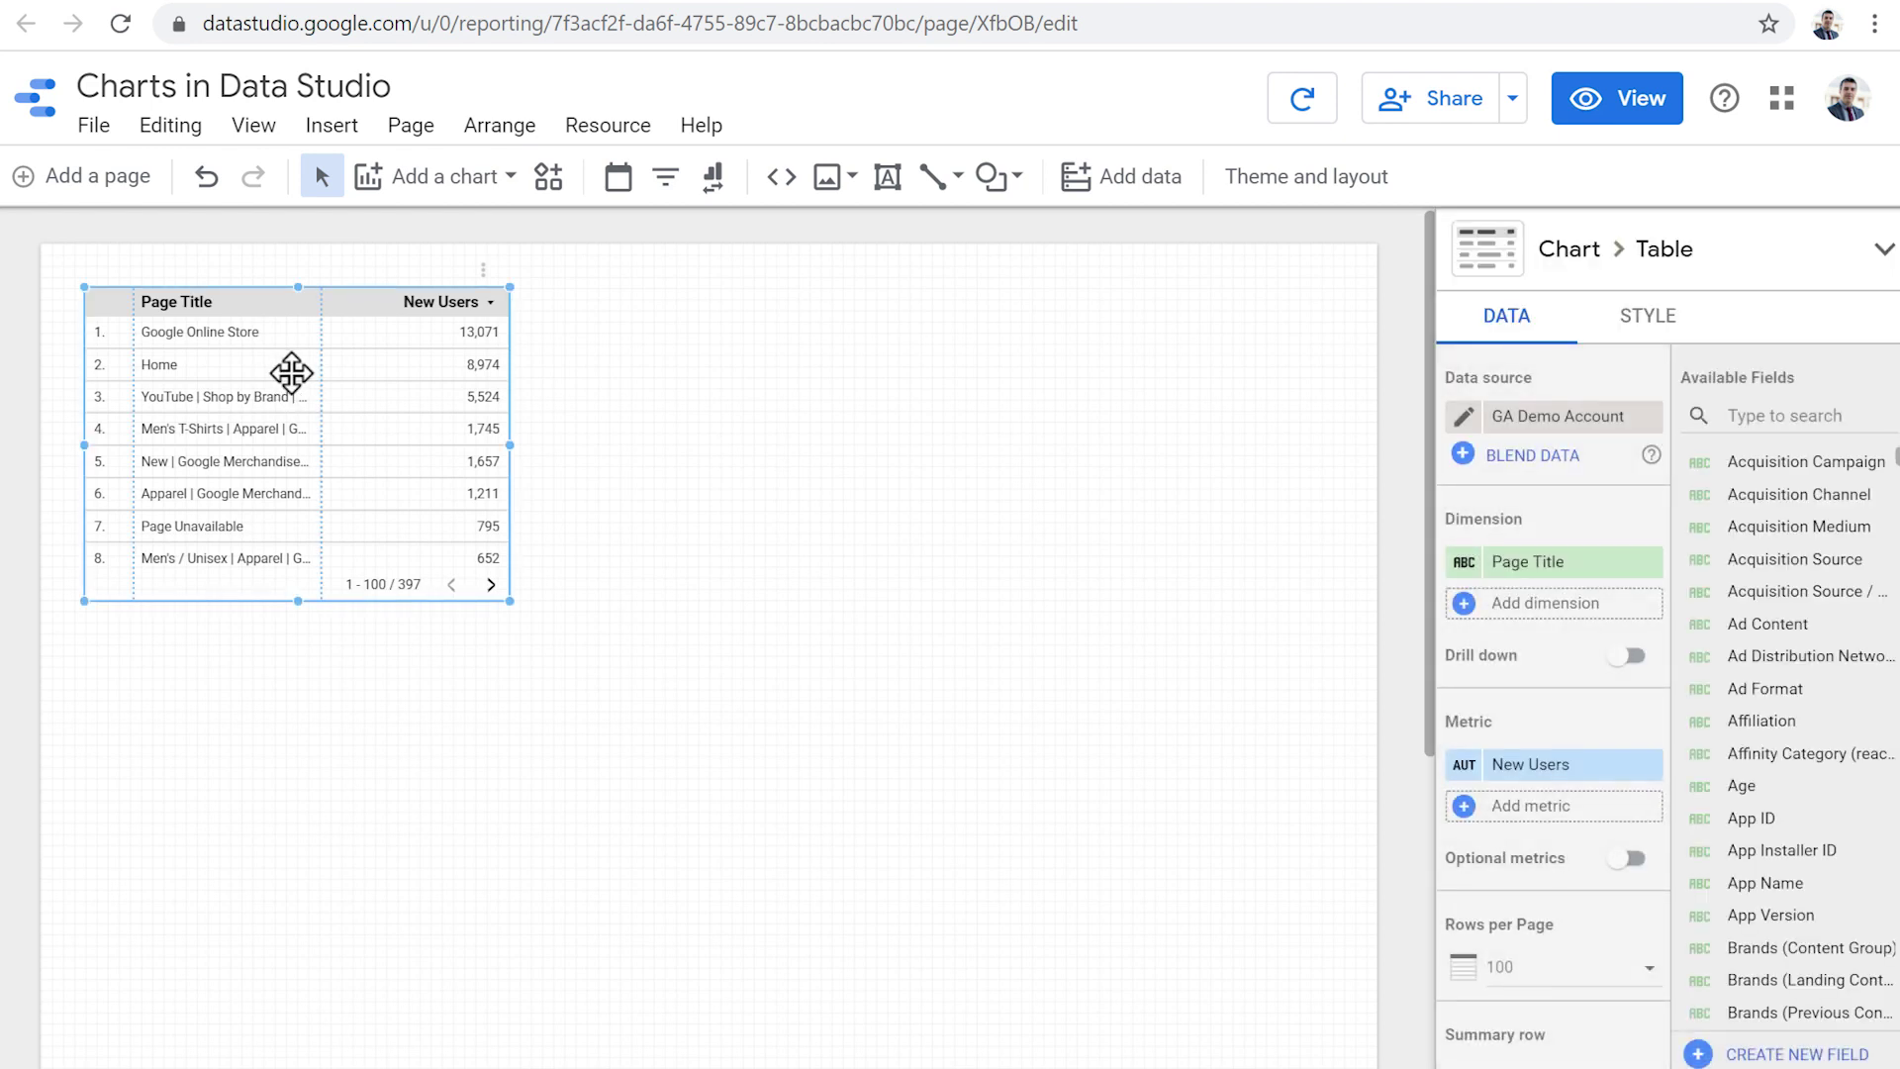
left_click_drag(267, 372, 1078, 371)
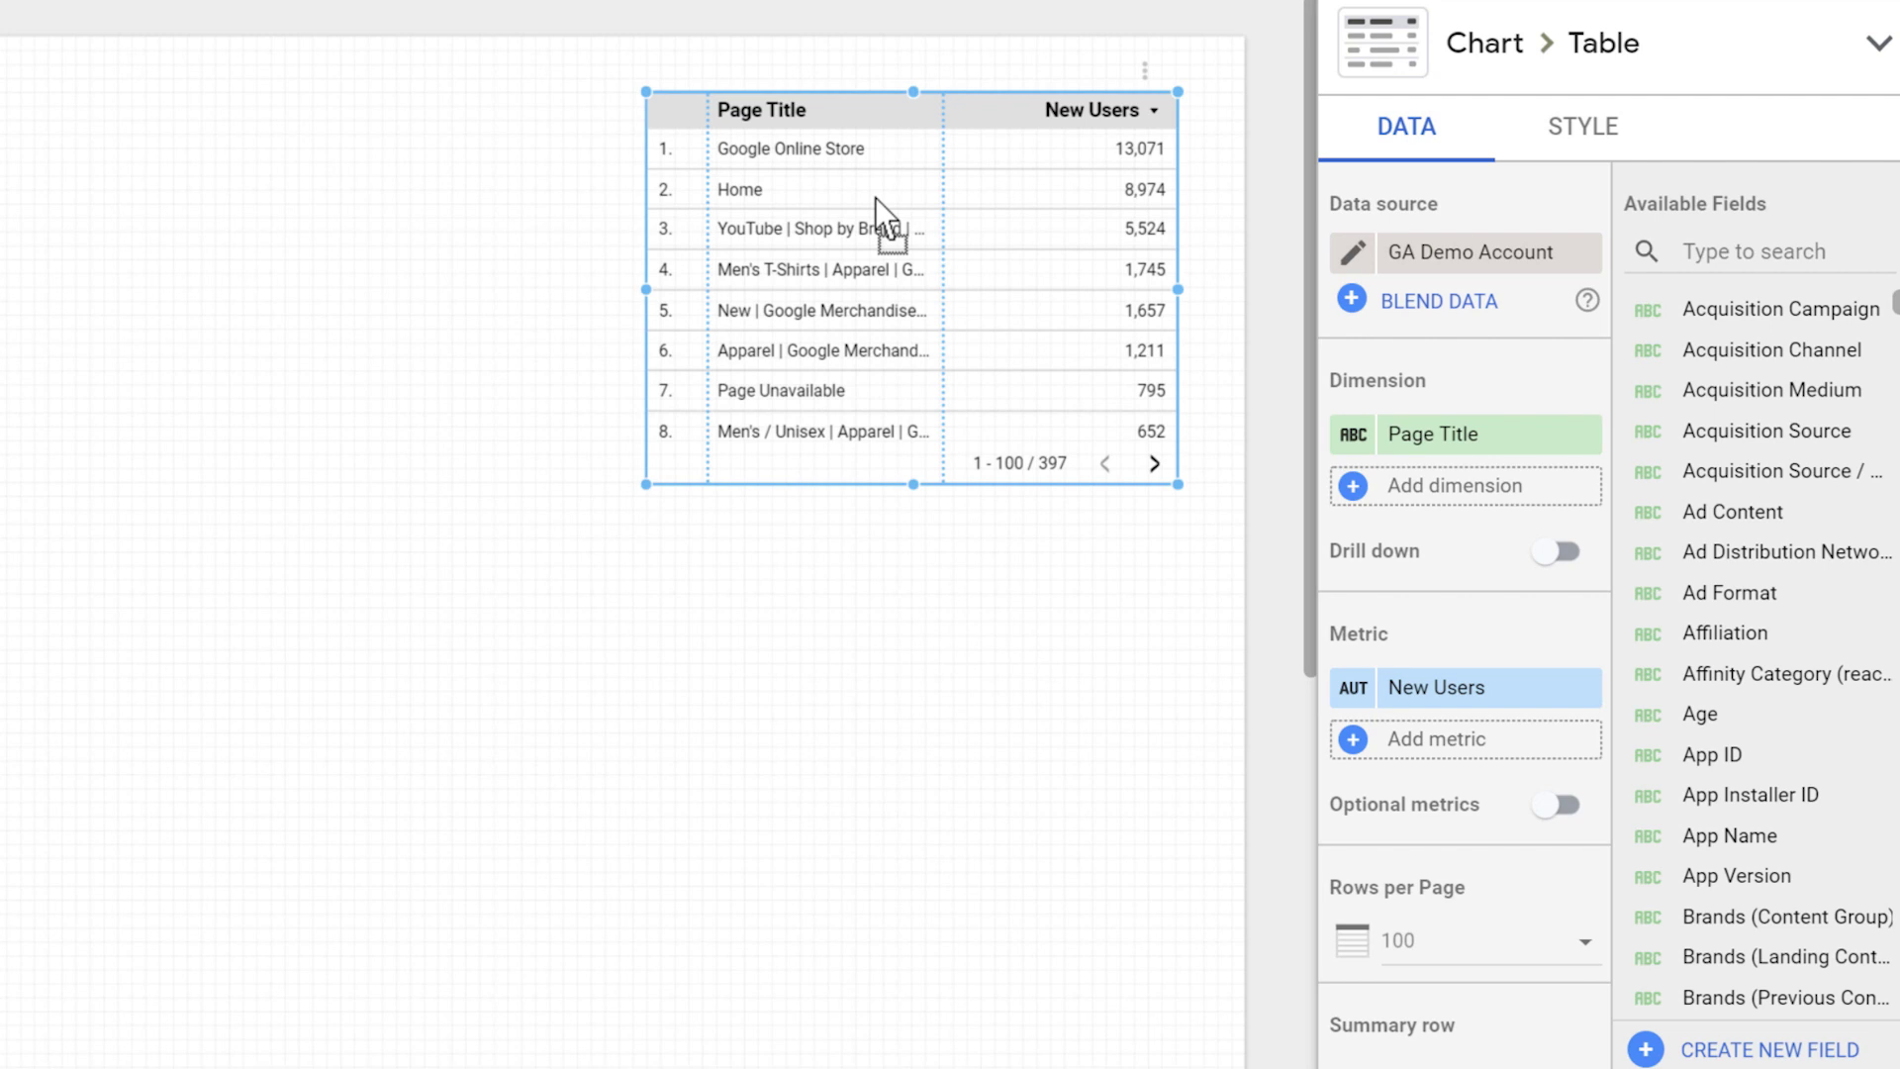
scroll(877, 199, "down", 1)
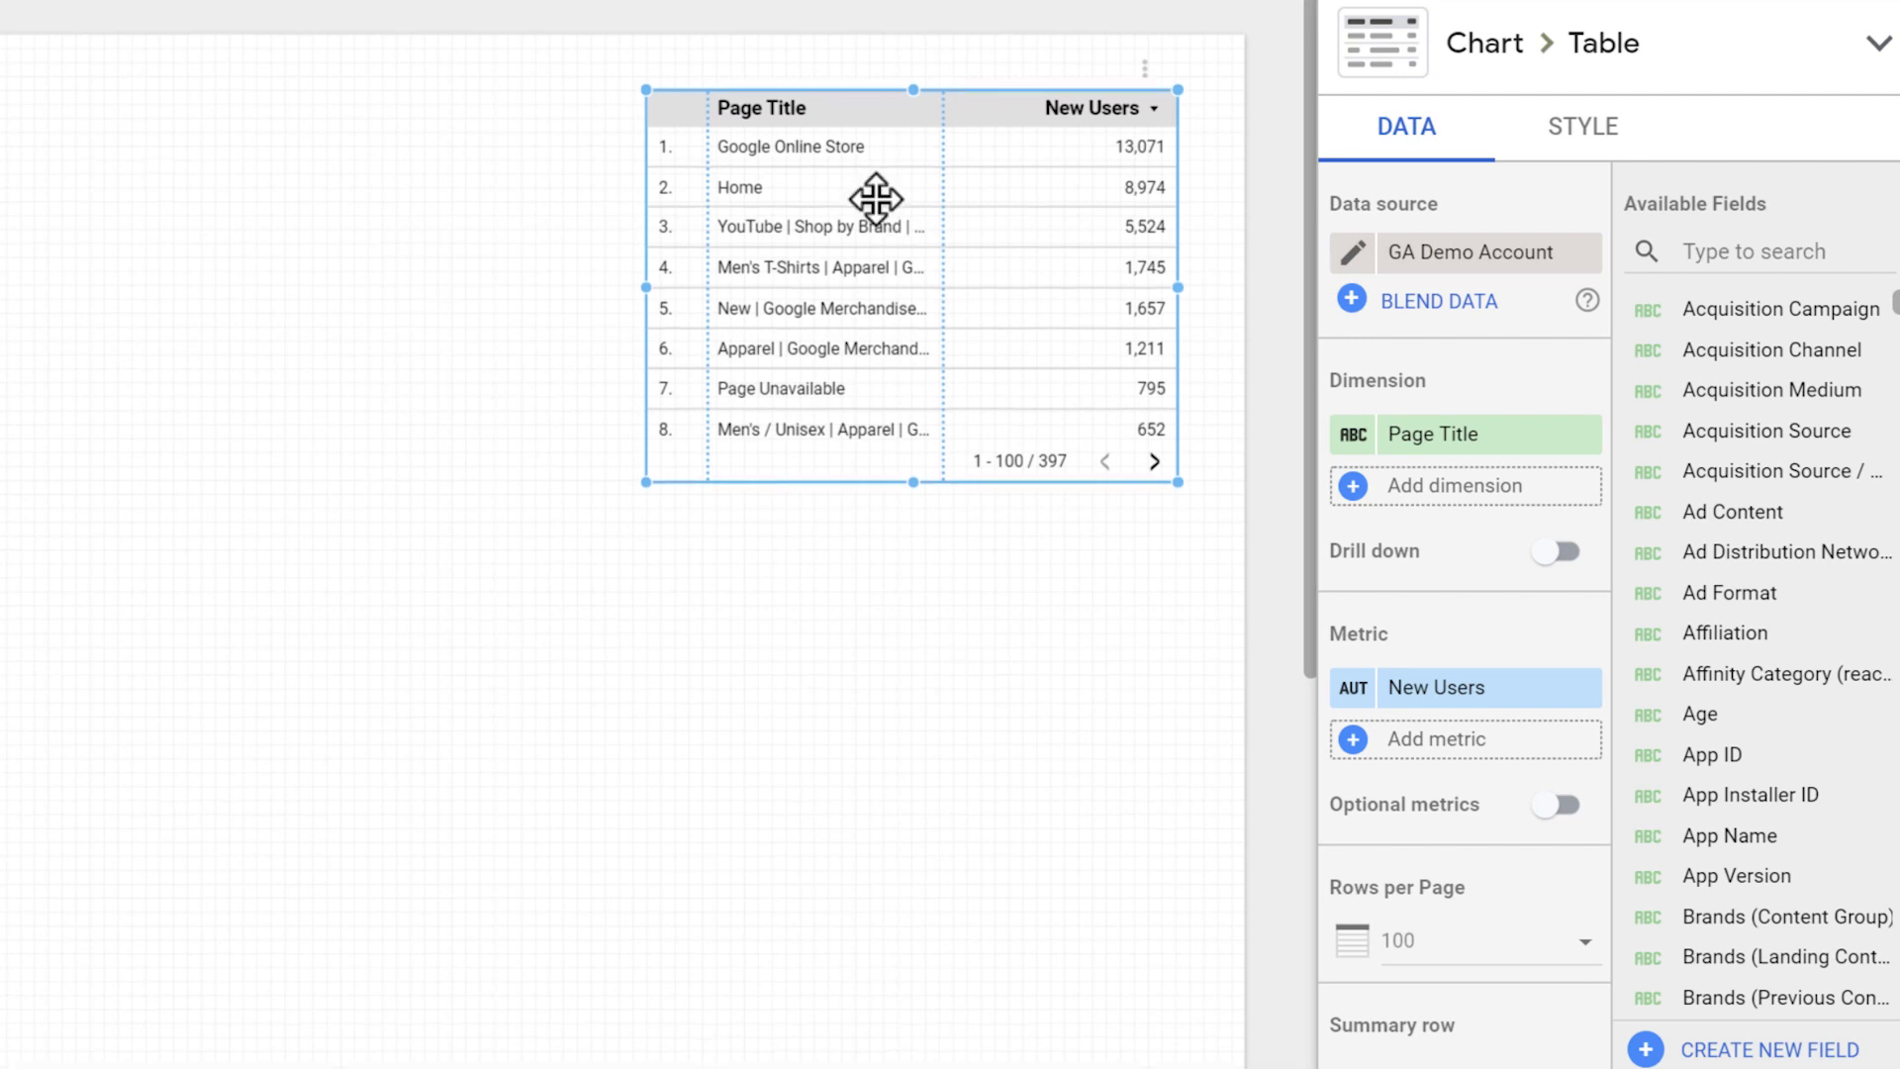
left_click(1474, 266)
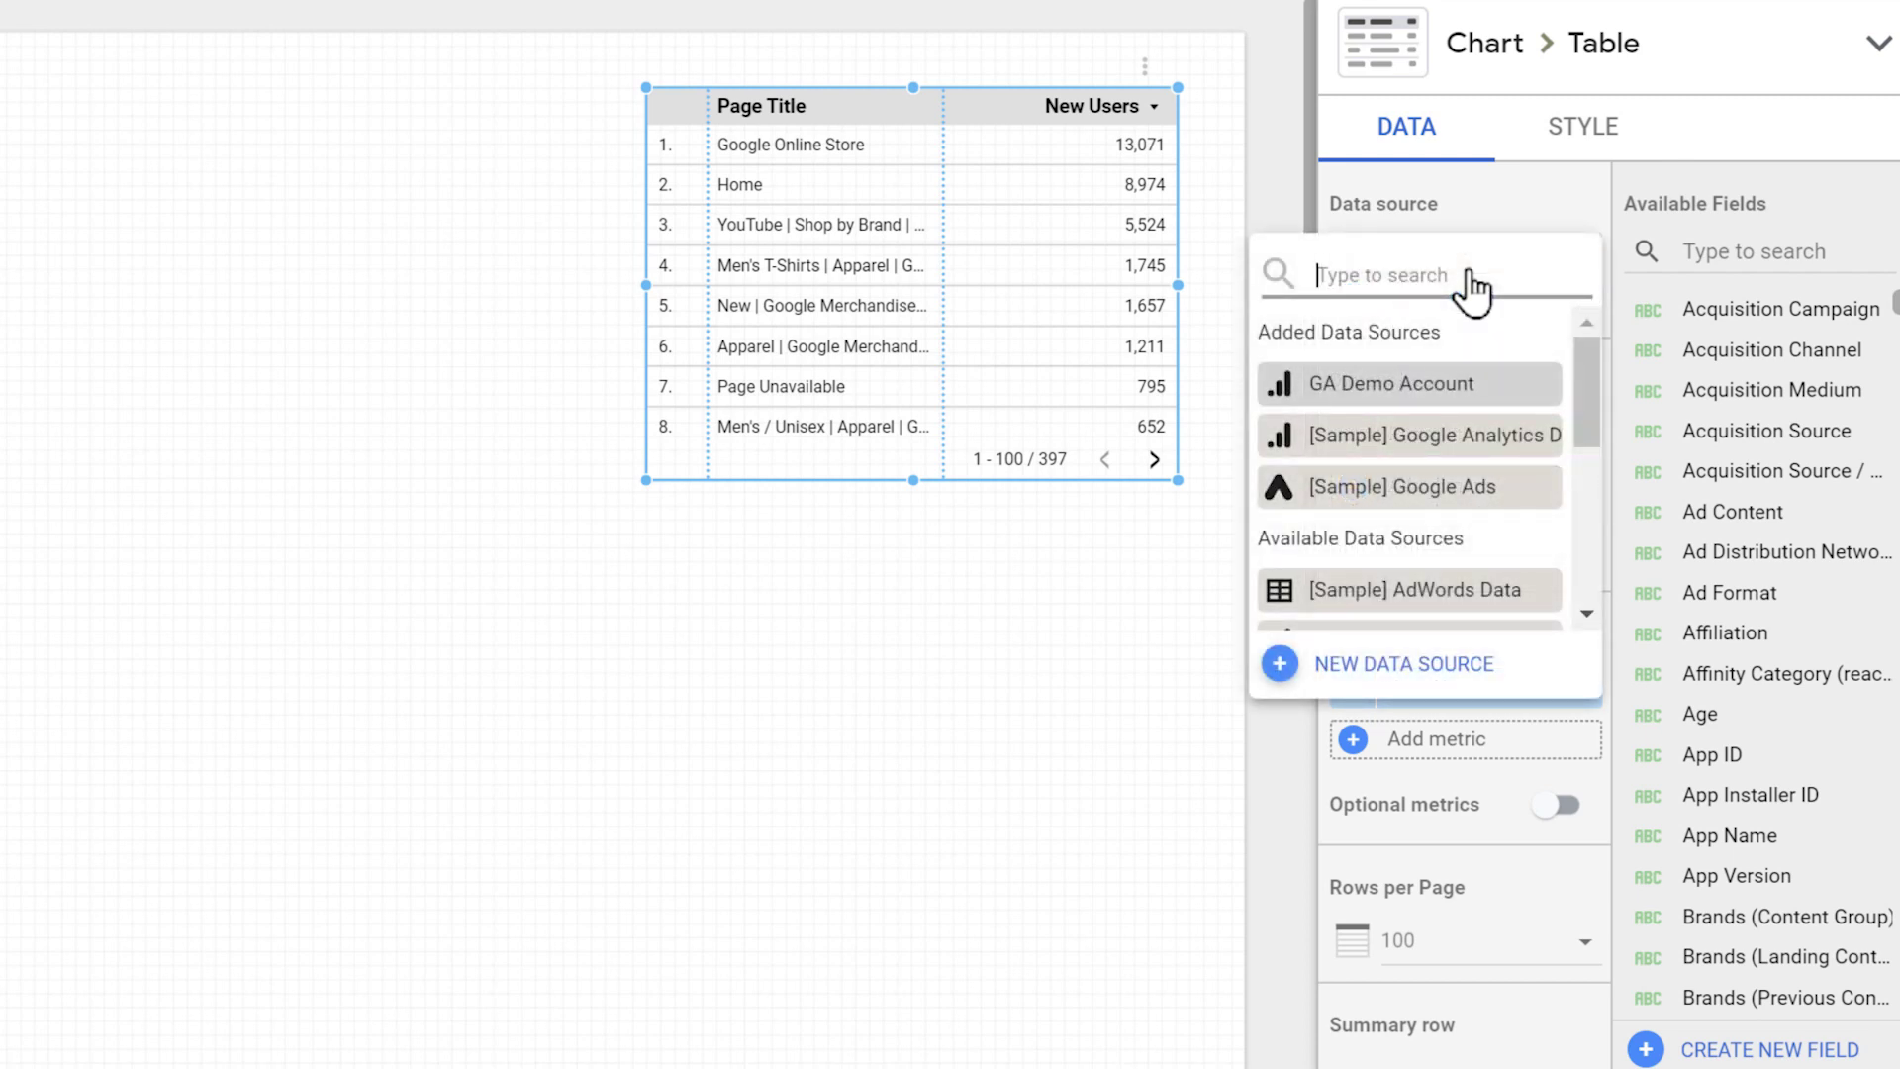
left_click(1467, 206)
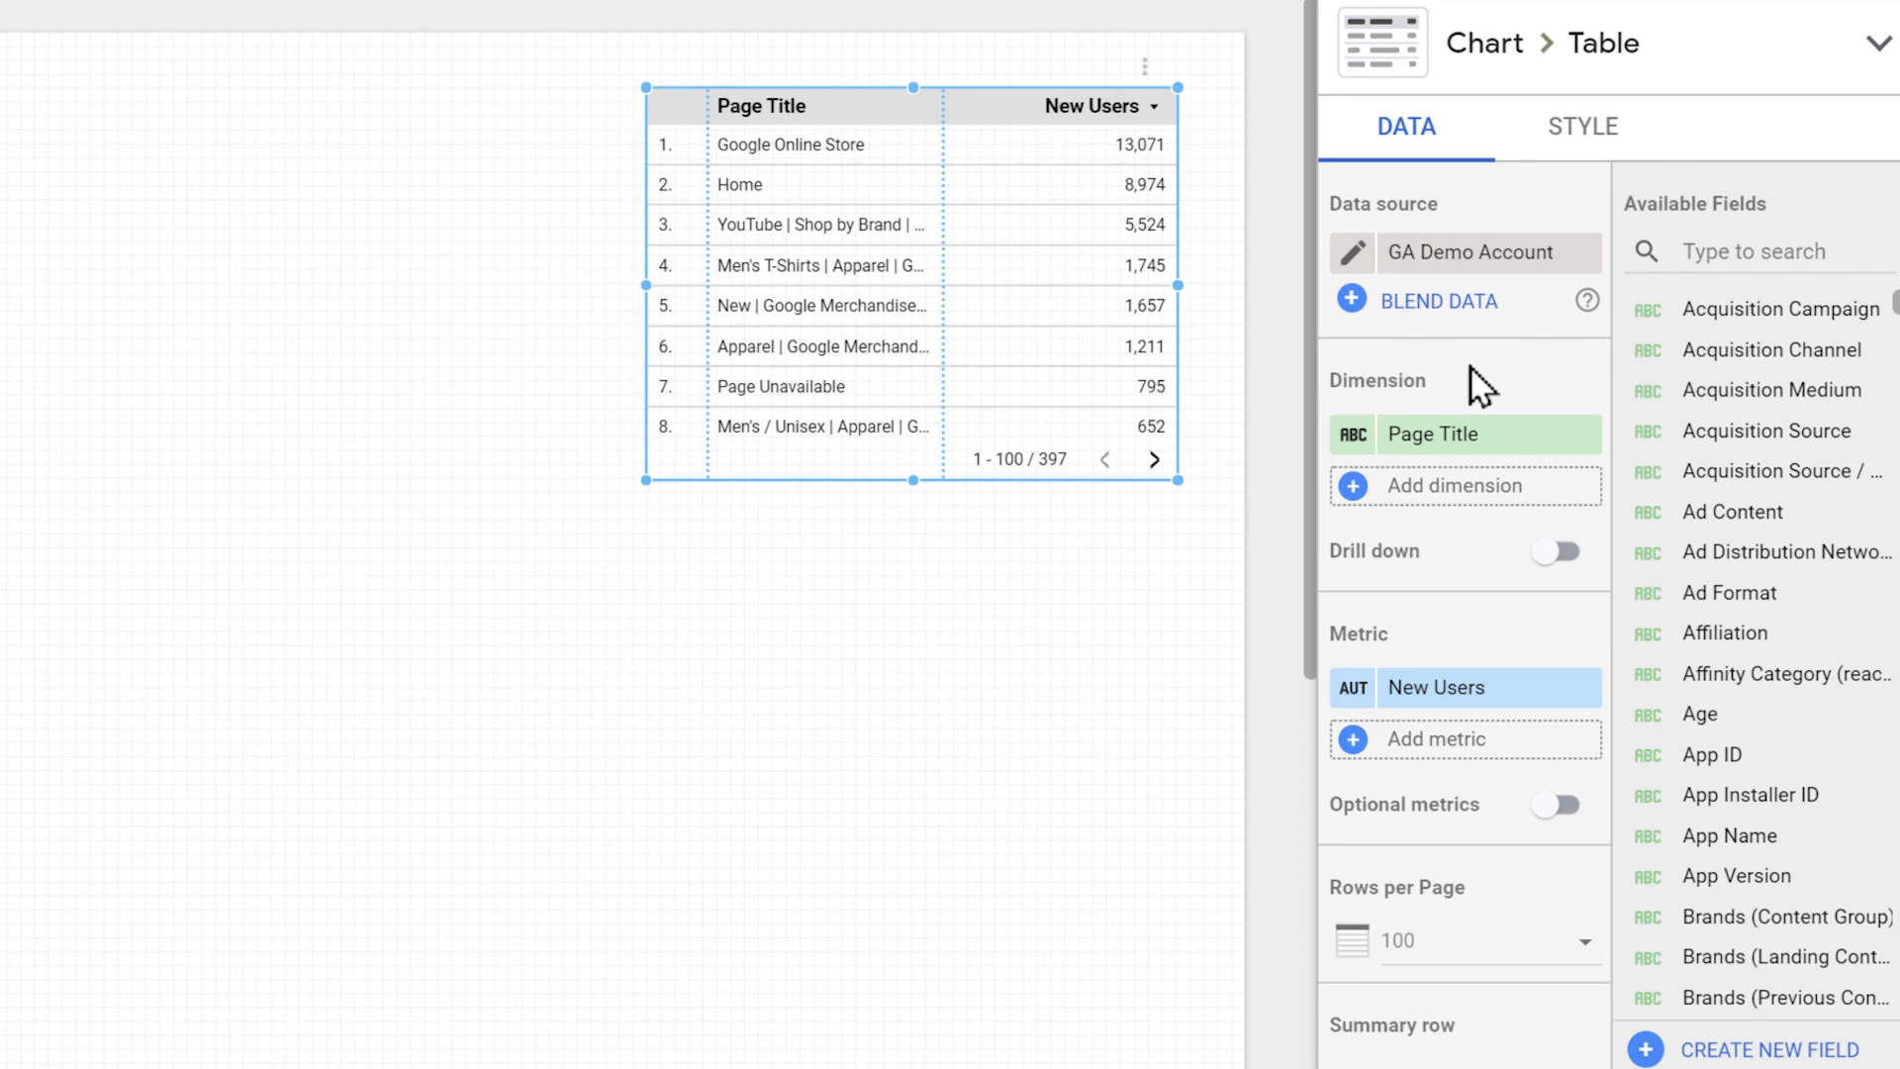
Step: Add Source/Medium as a table dimension and Sessions as a metric
left_click(1480, 492)
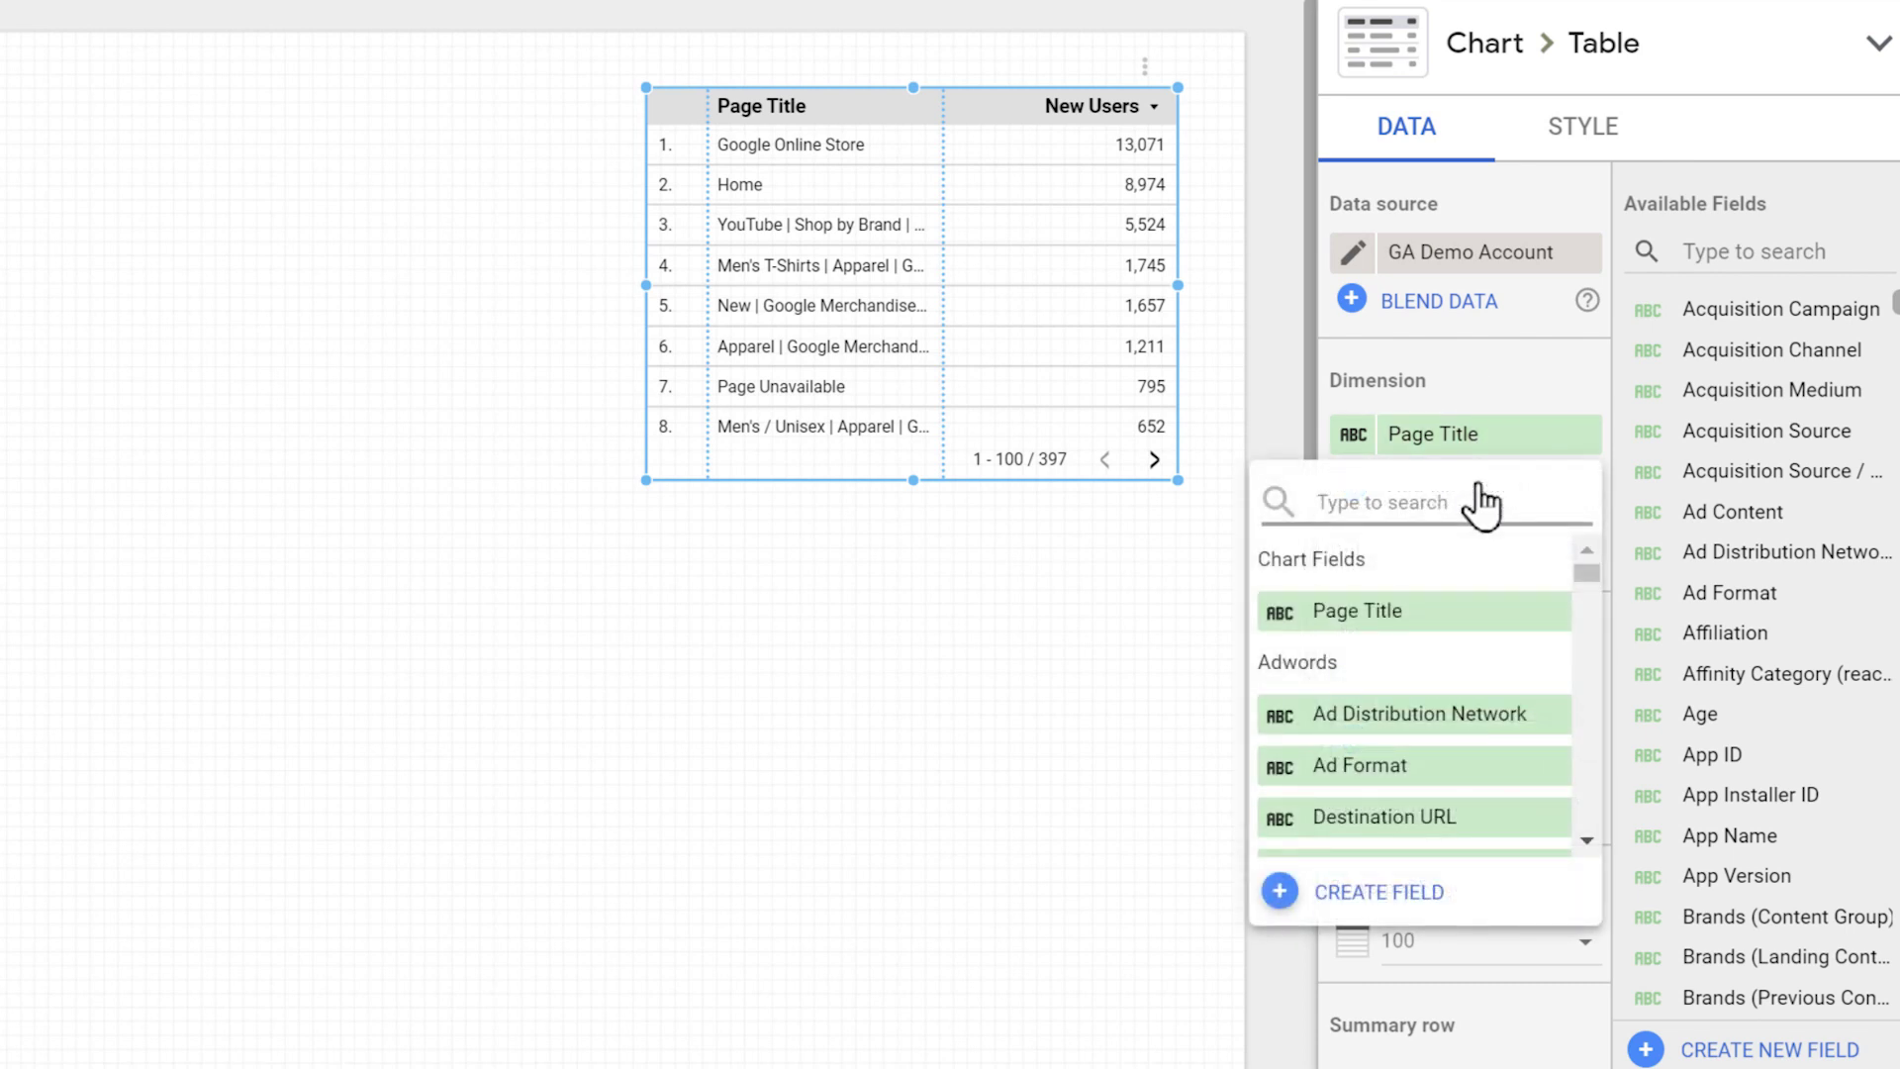
type("source/medium")
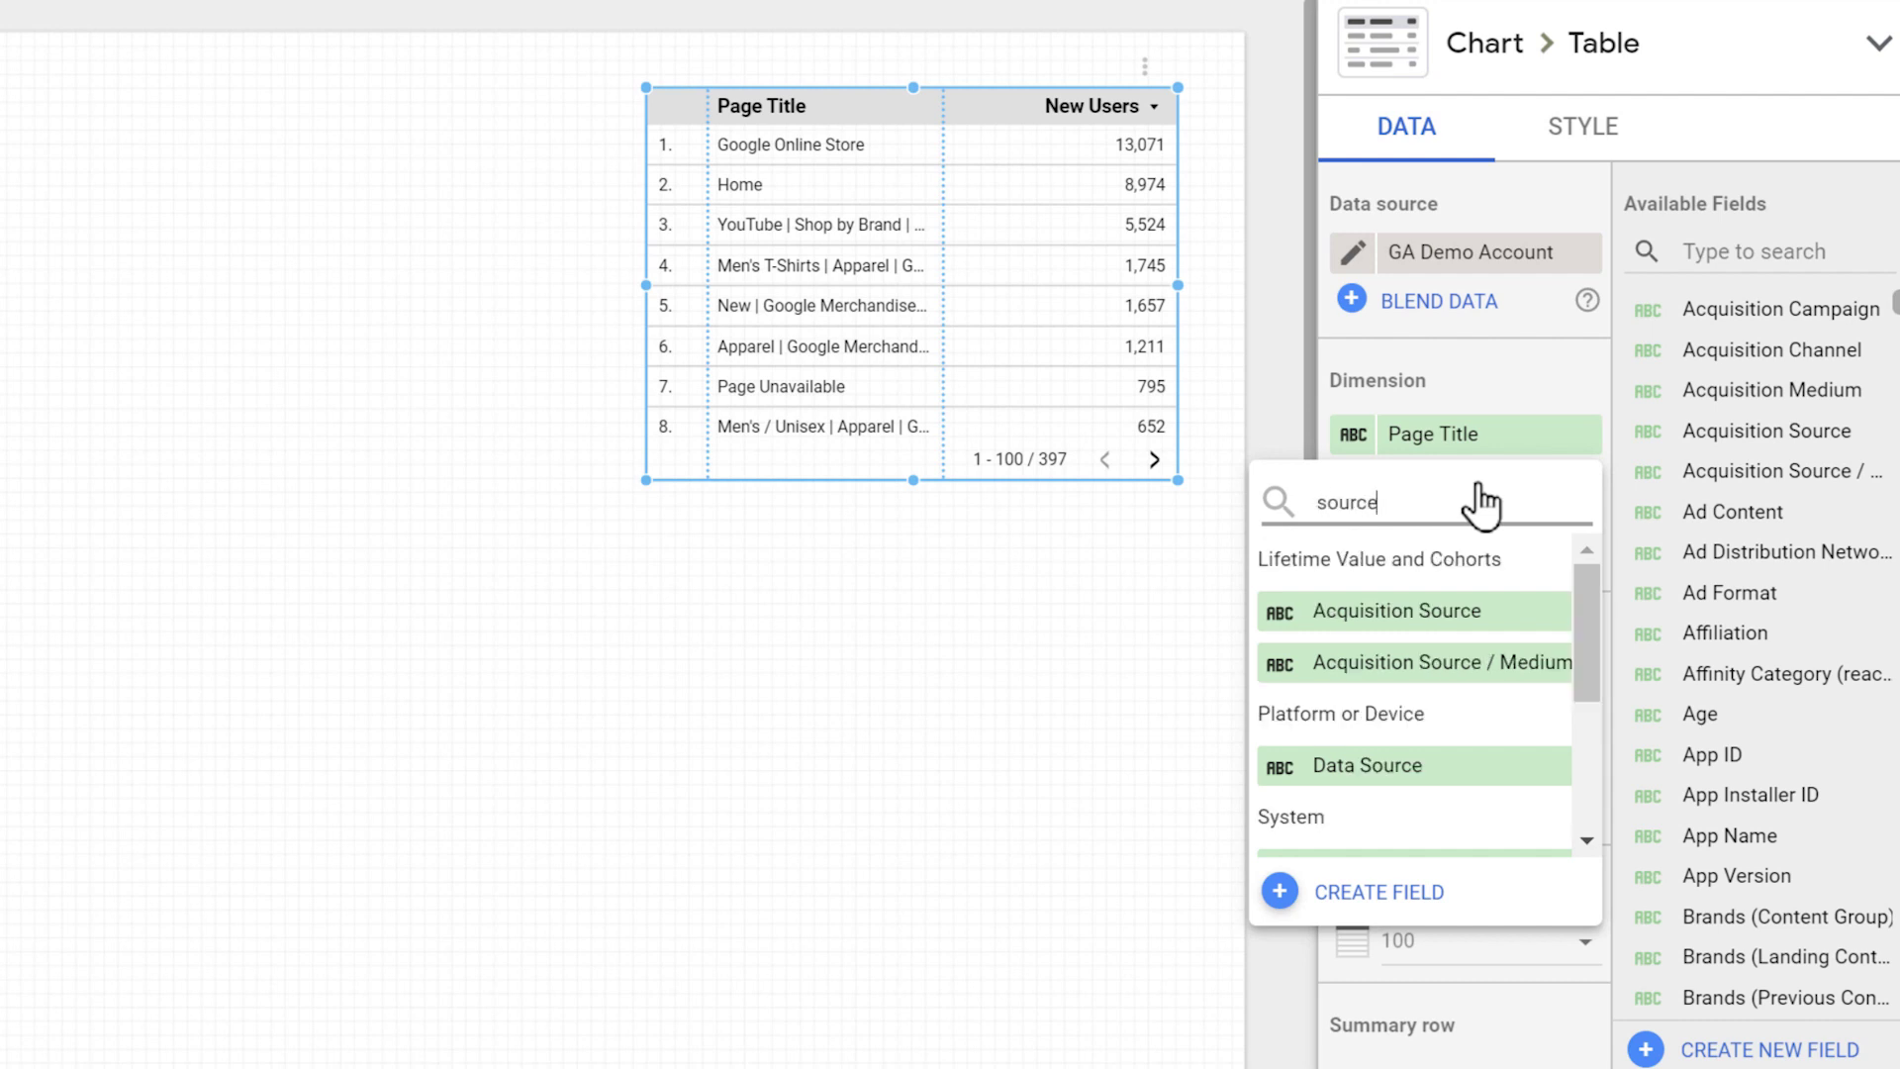
left_click(1465, 622)
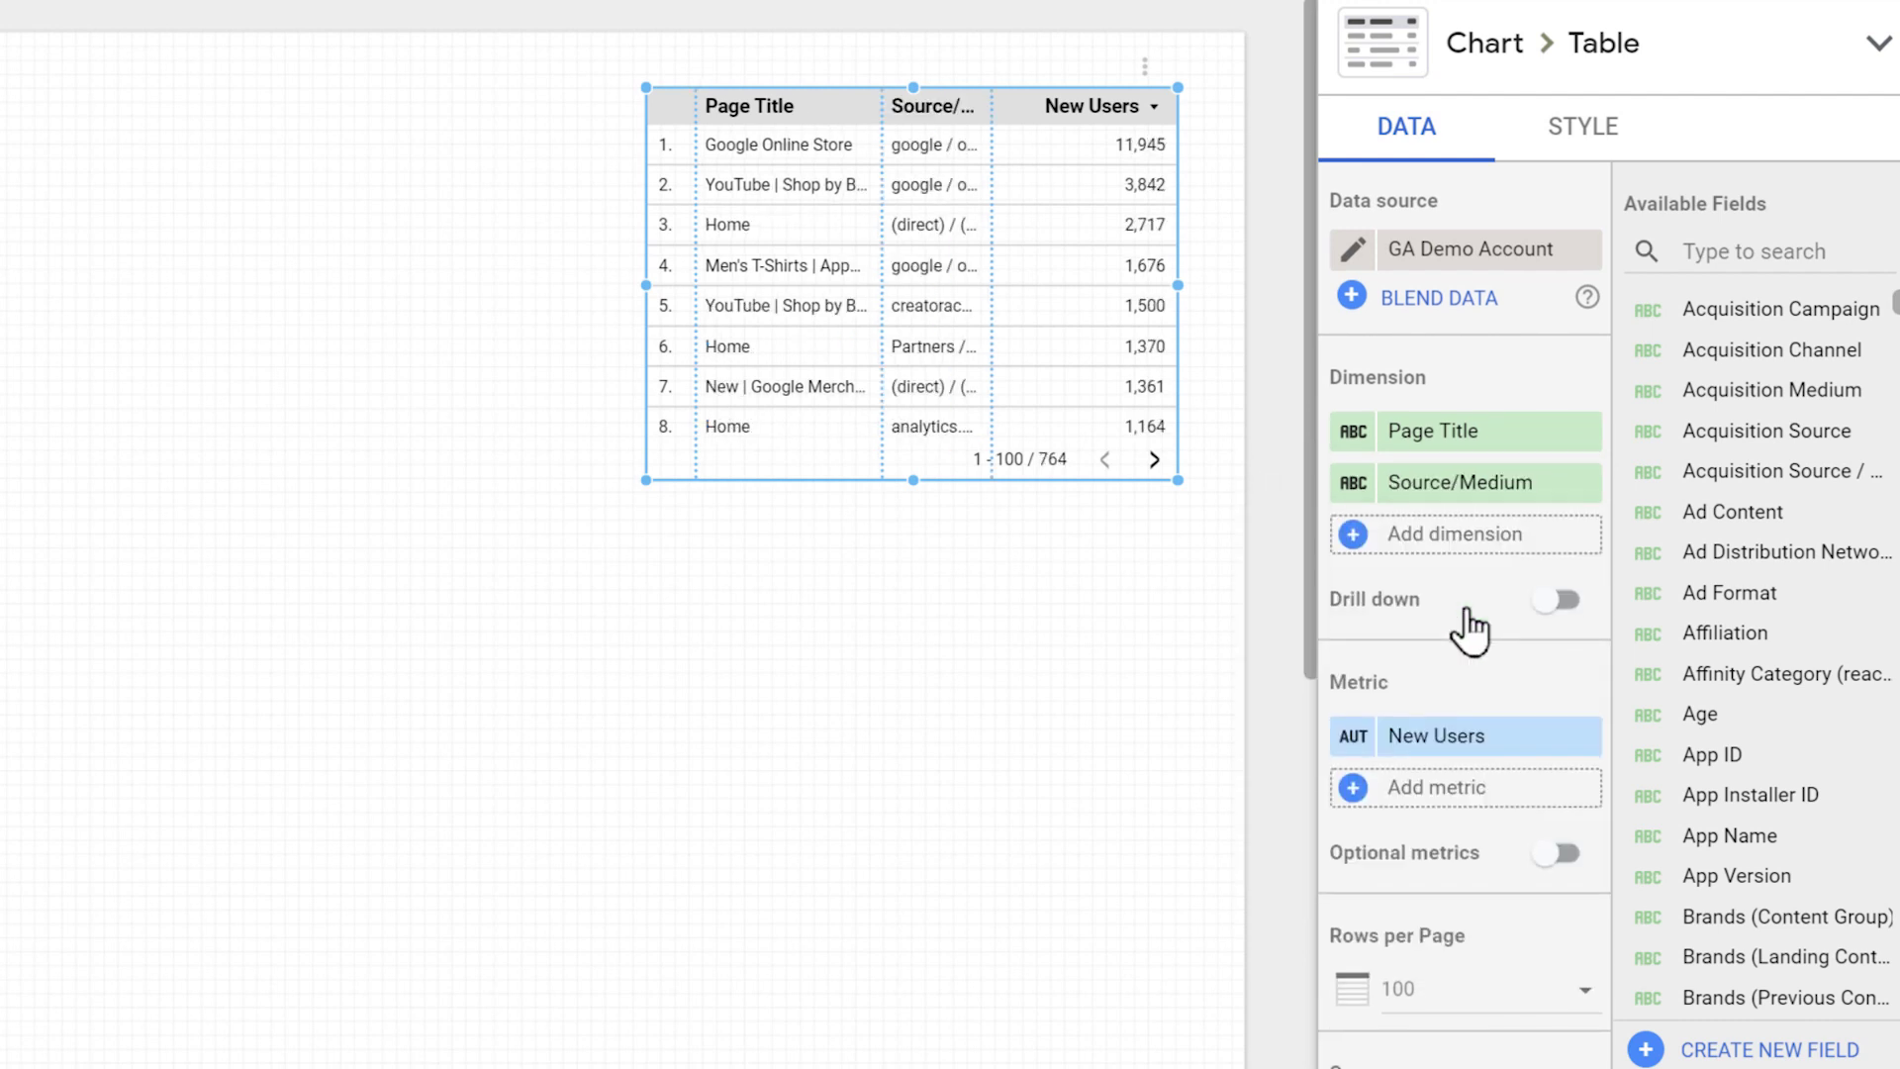
left_click(1742, 260)
type("sessions")
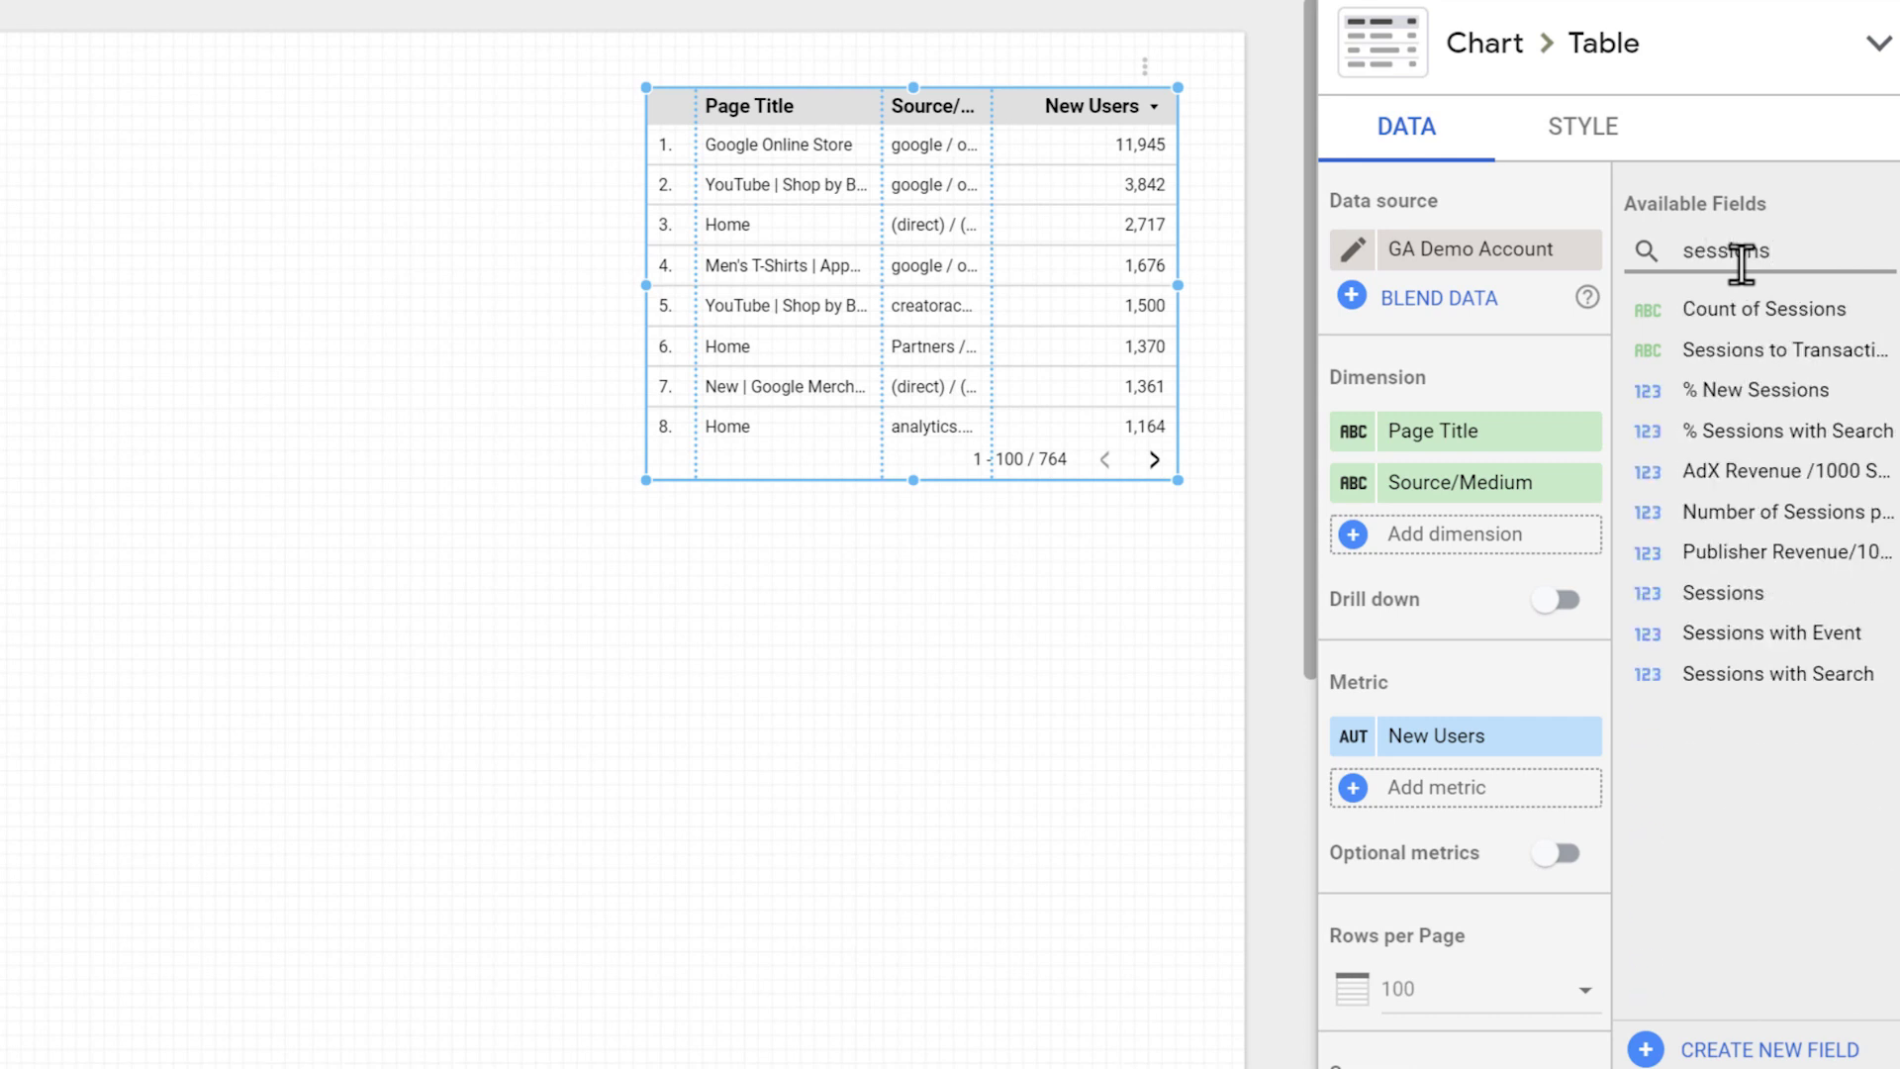
left_click_drag(1739, 592, 1441, 796)
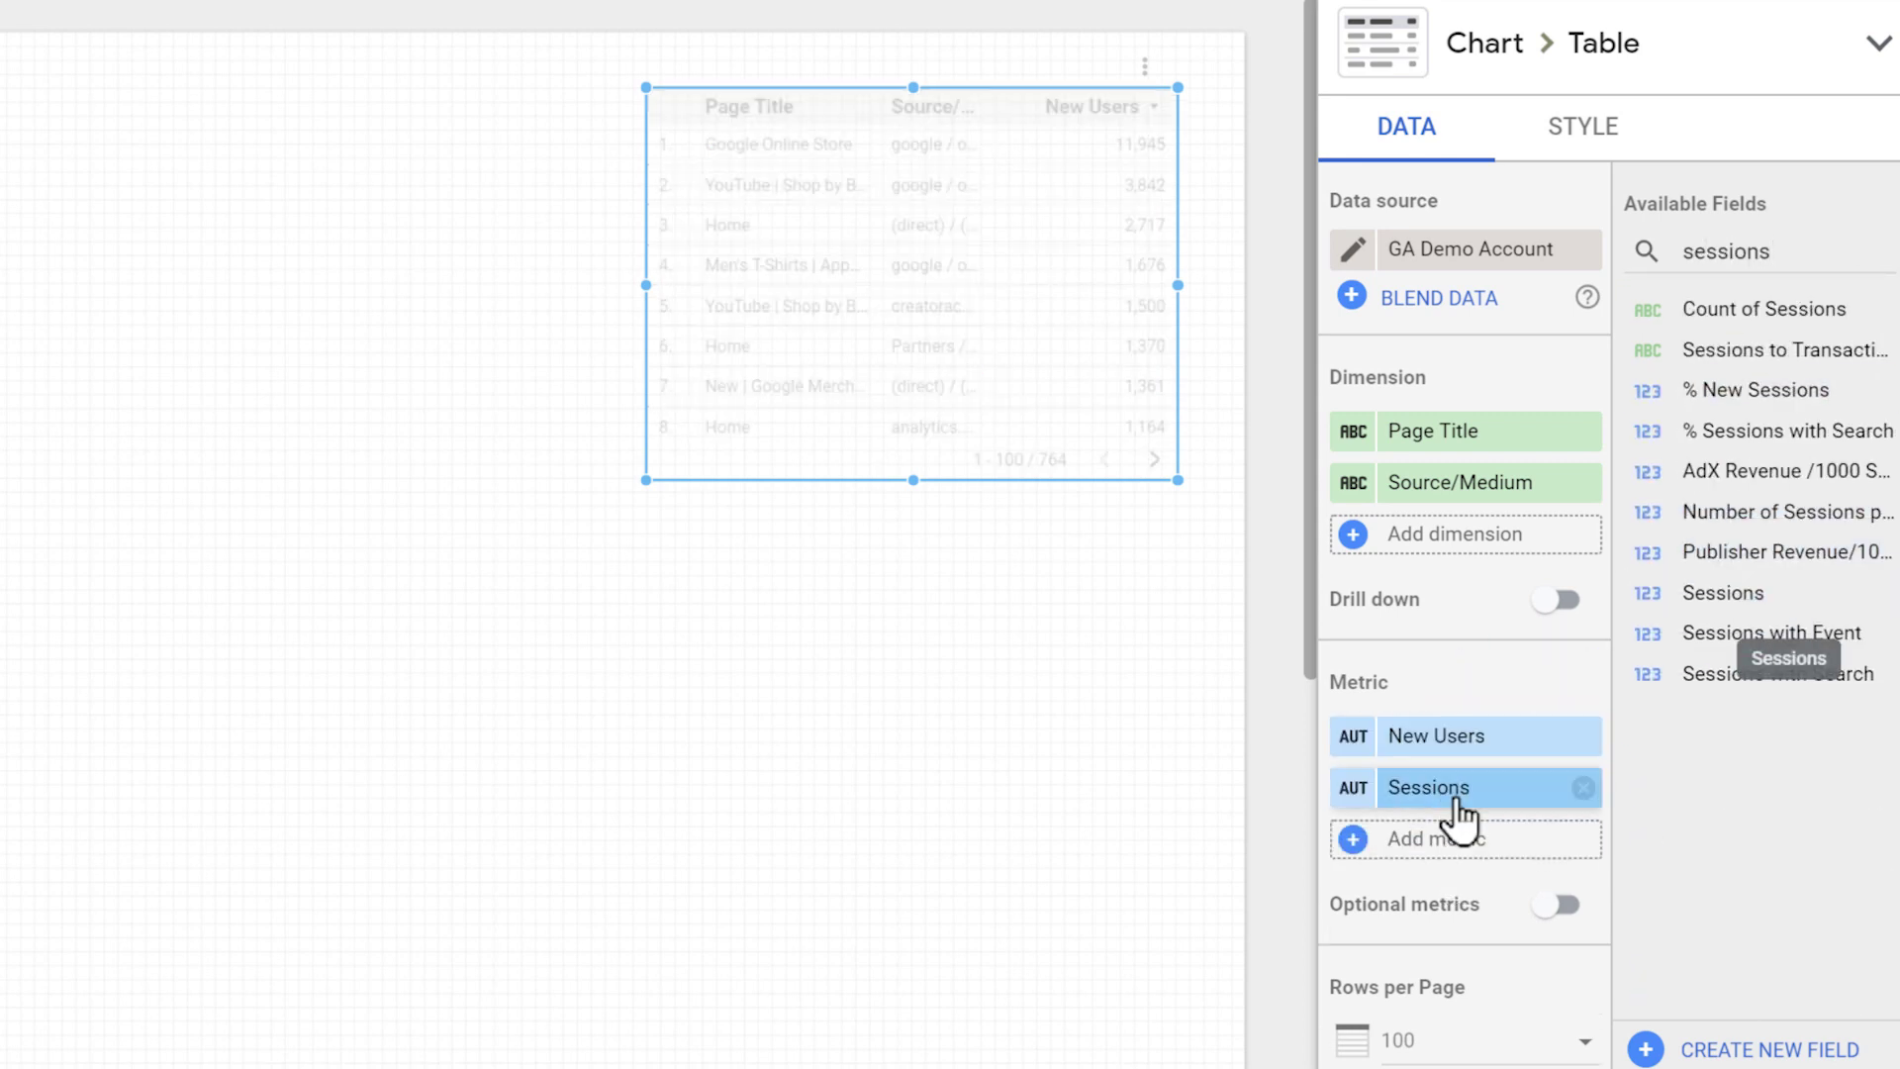
Step: Swap New Users for Sessions, put Source/Medium first, and remove Page Title and Sessions with Event
left_click(1505, 763)
type("sessions")
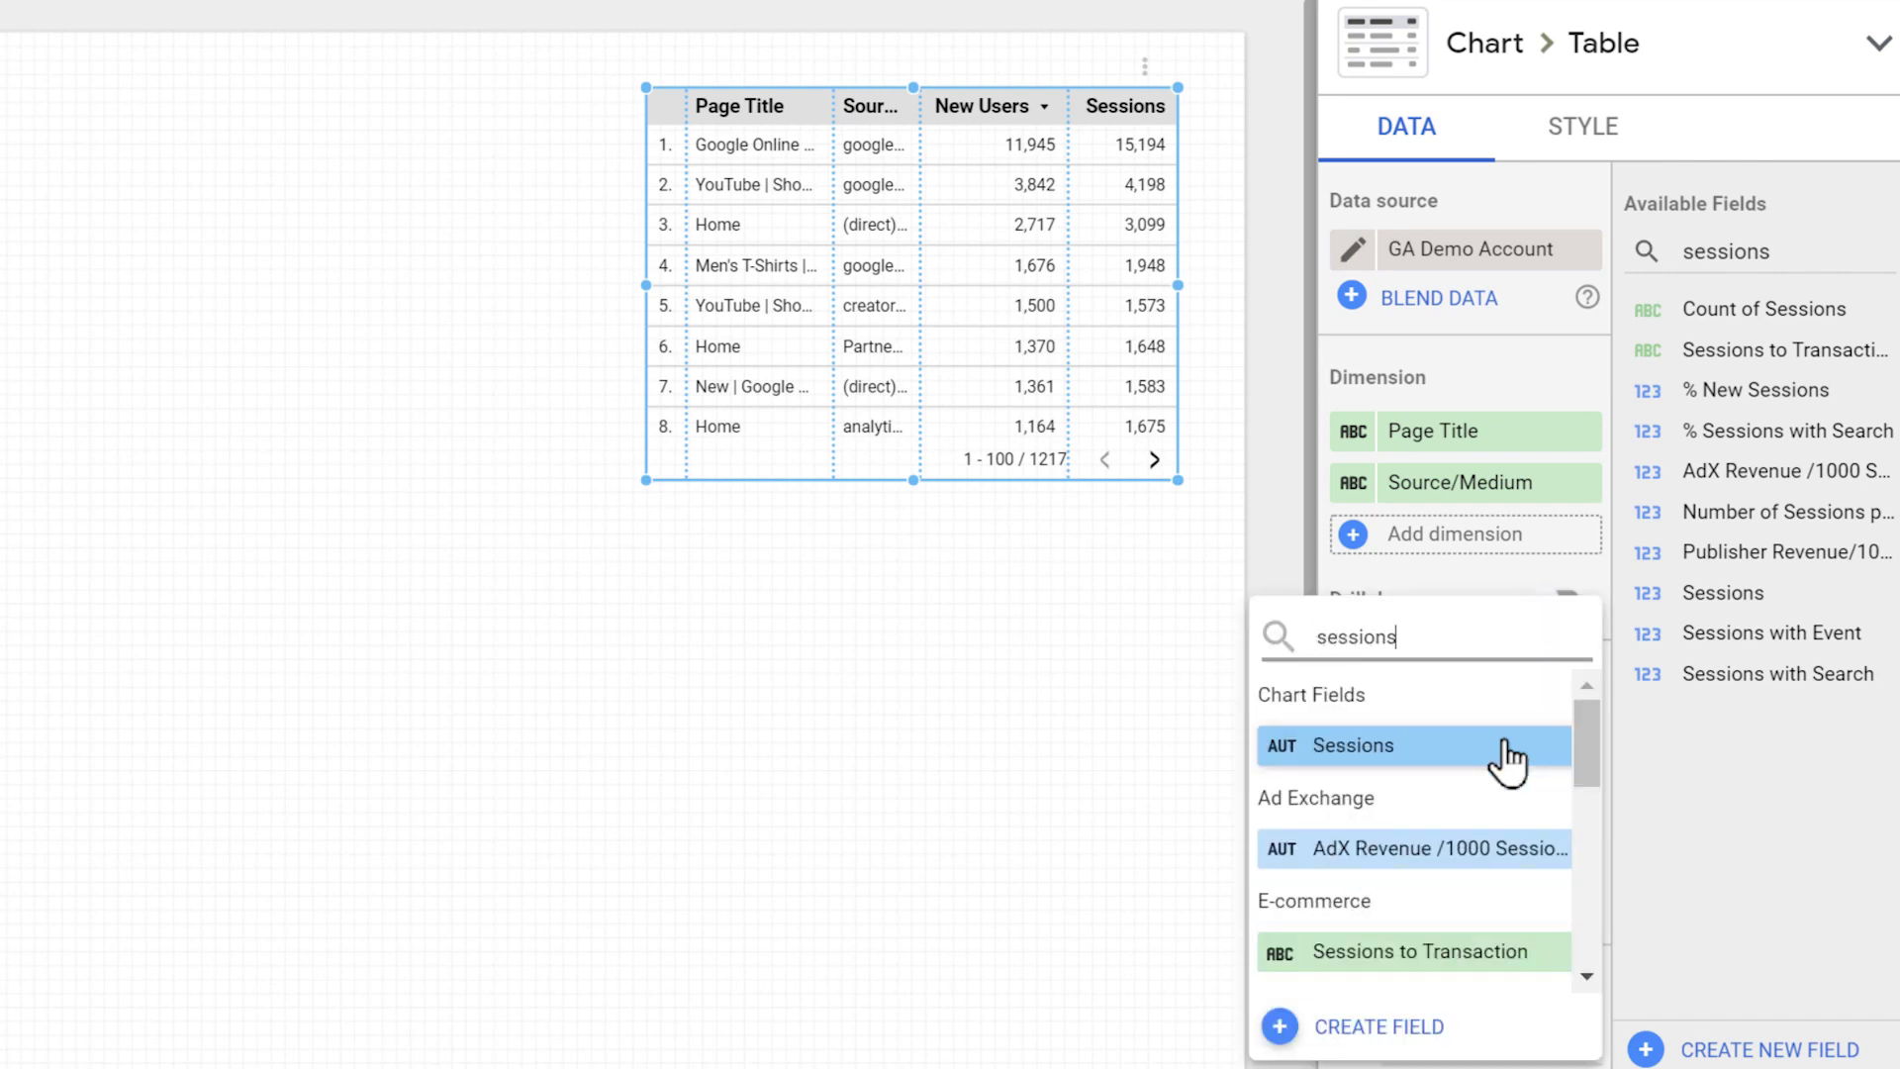
left_click(1505, 762)
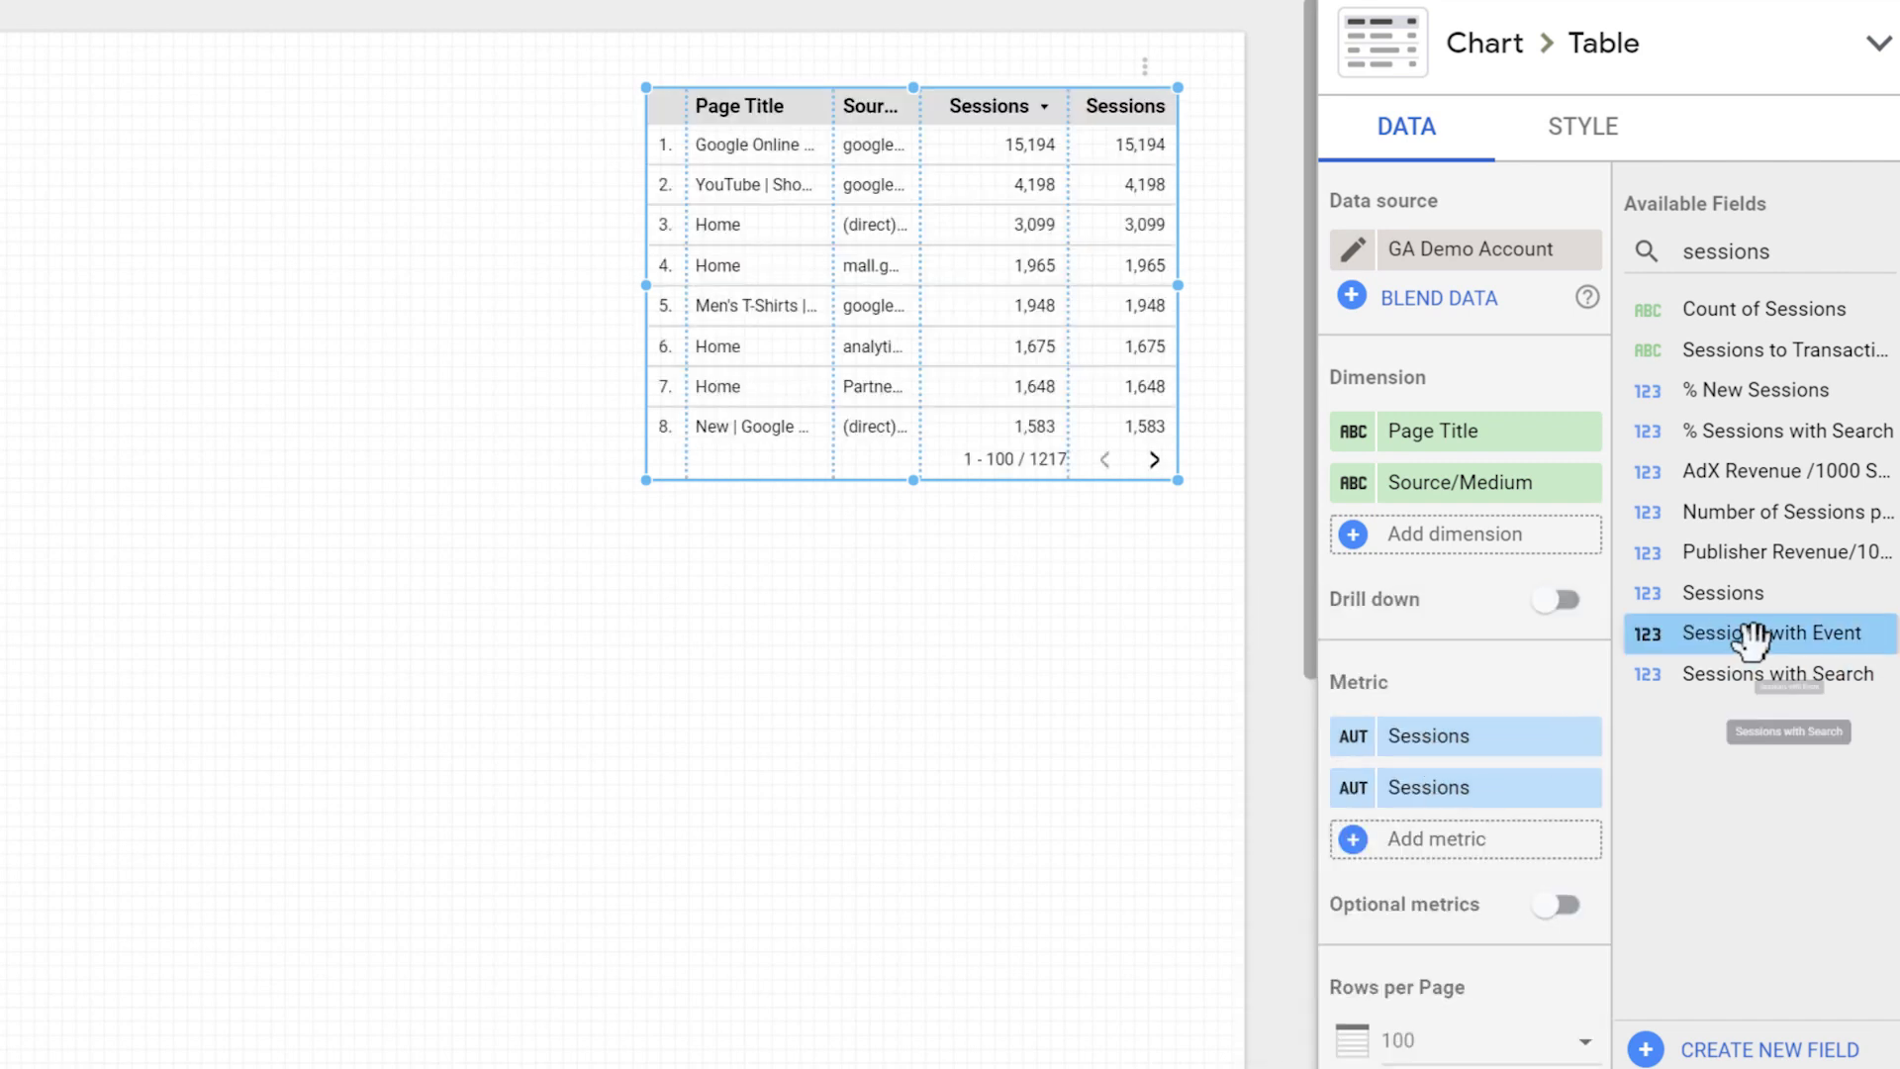
left_click_drag(1752, 639, 1399, 788)
left_click_drag(1465, 484, 1400, 416)
left_click_drag(1495, 796, 1430, 714)
left_click(1582, 788)
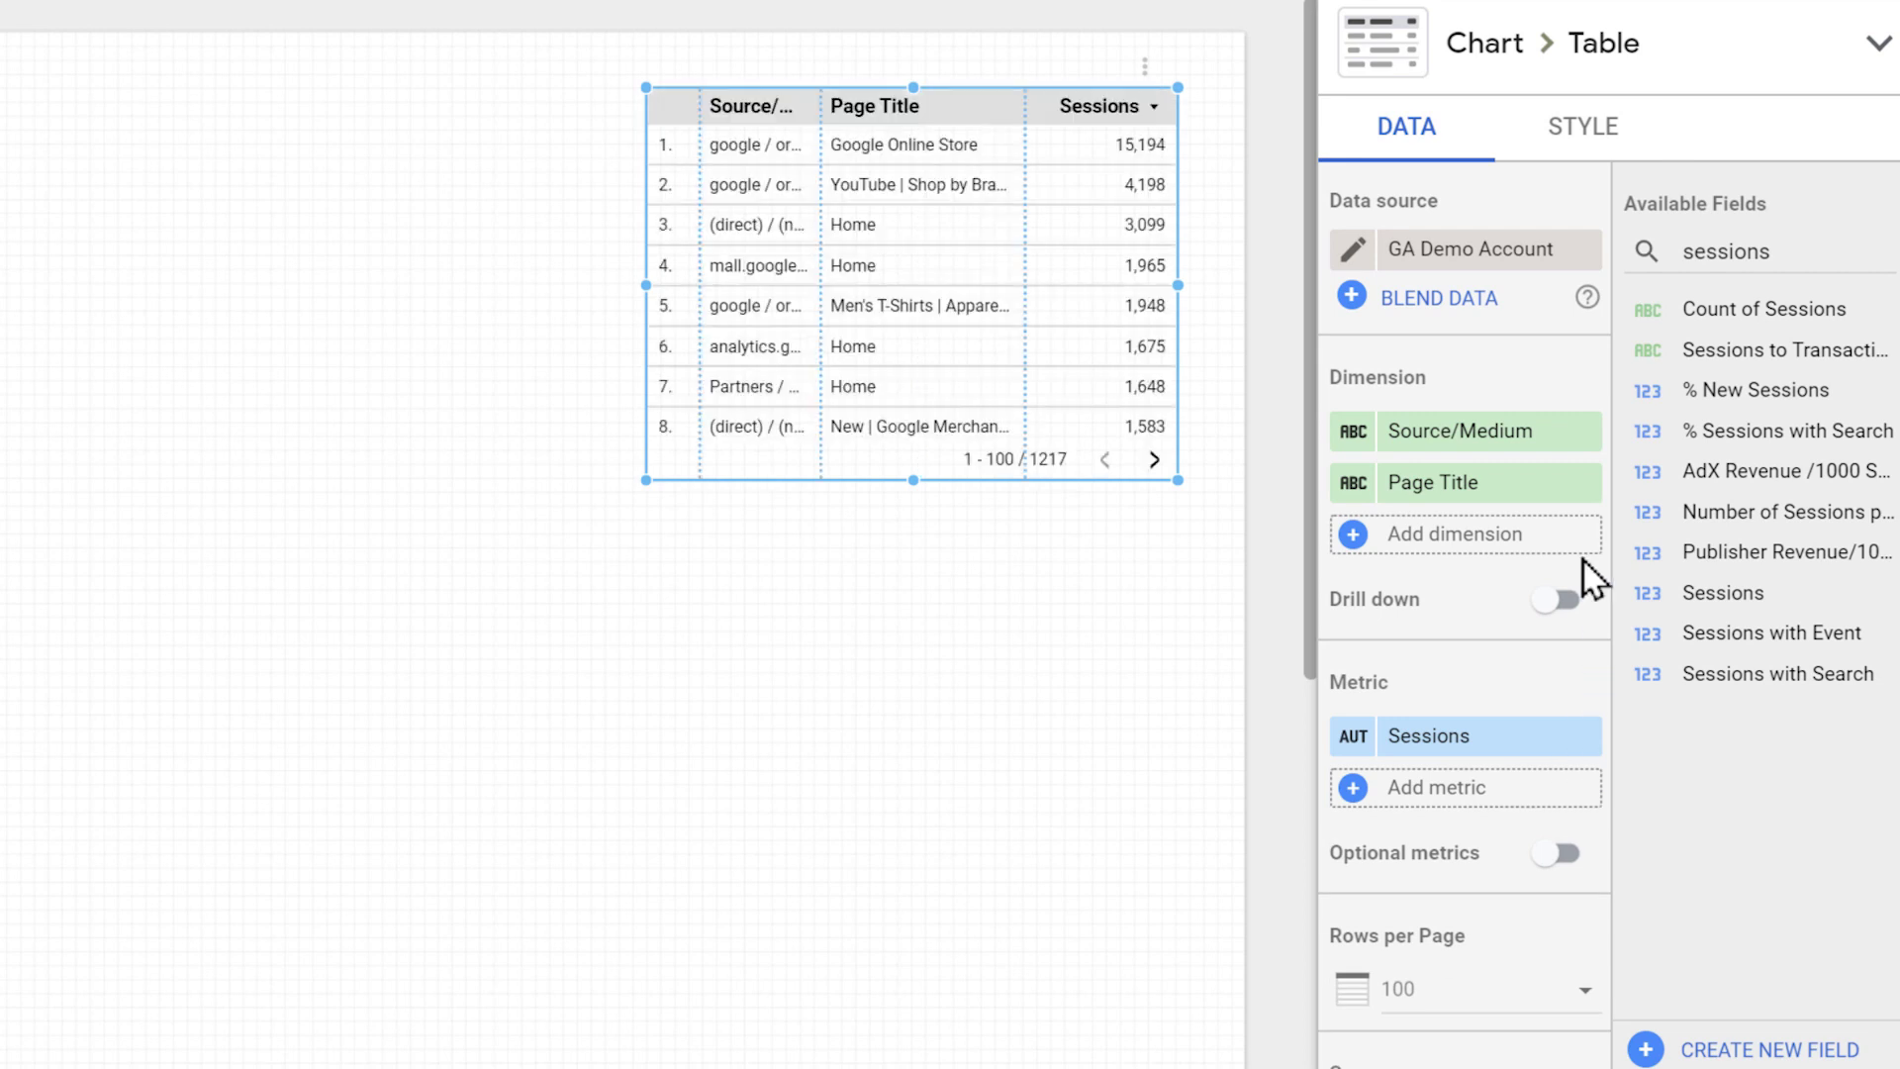
left_click(1583, 483)
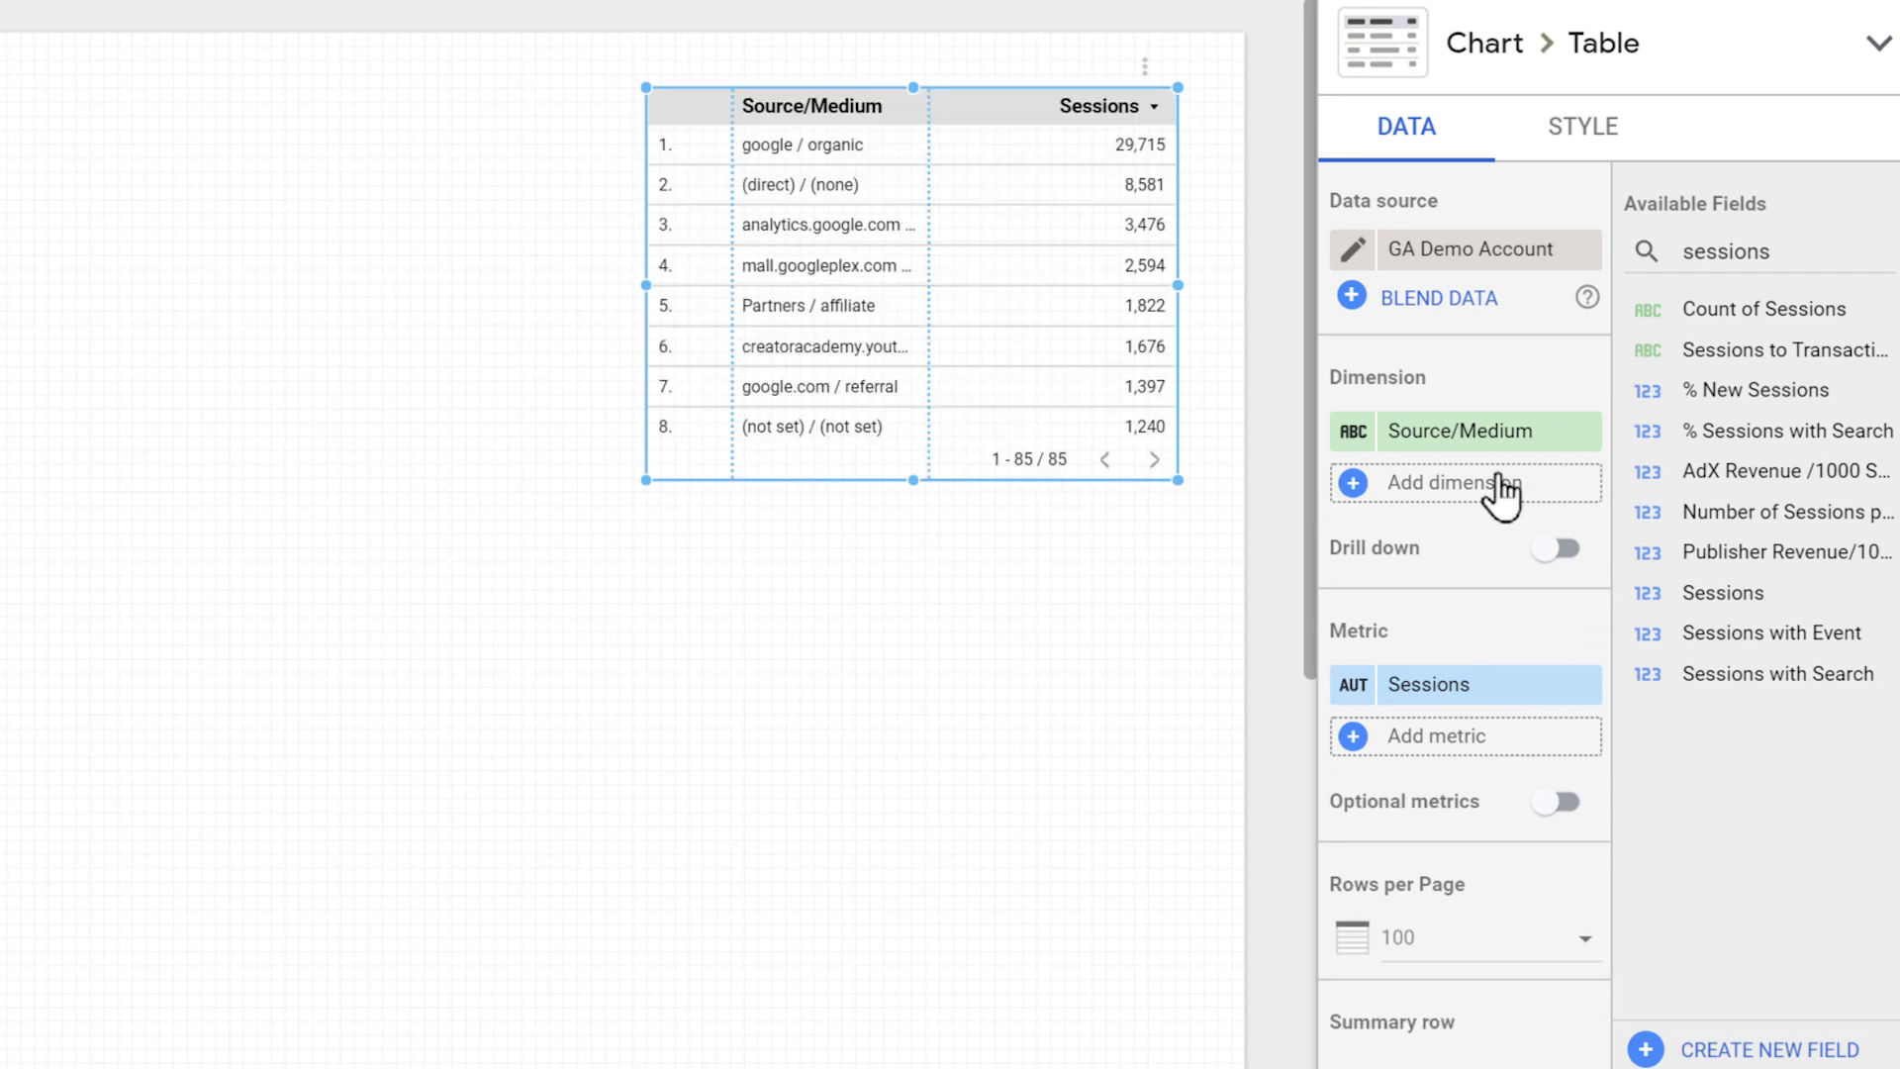
Step: Change the Source/Medium dimension's display name to 'Source & medium'
left_click(1364, 451)
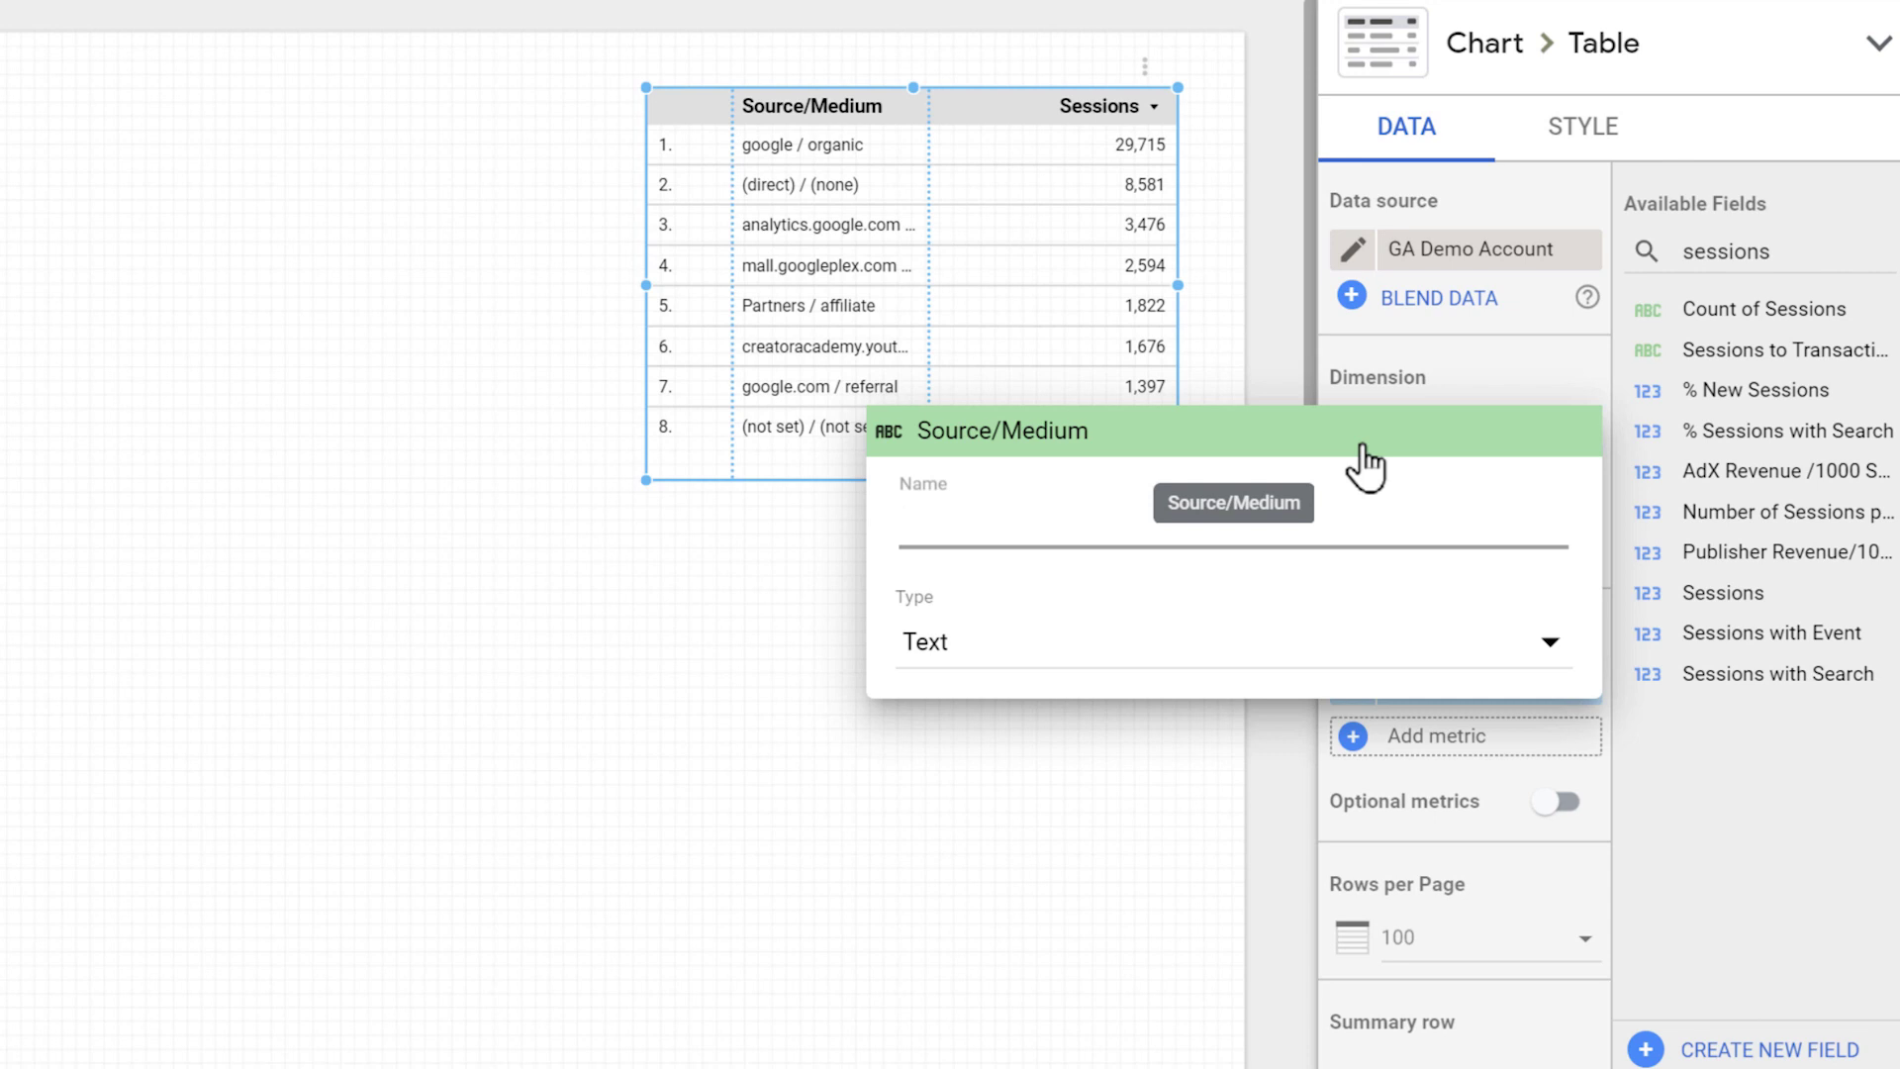
type("Source & ")
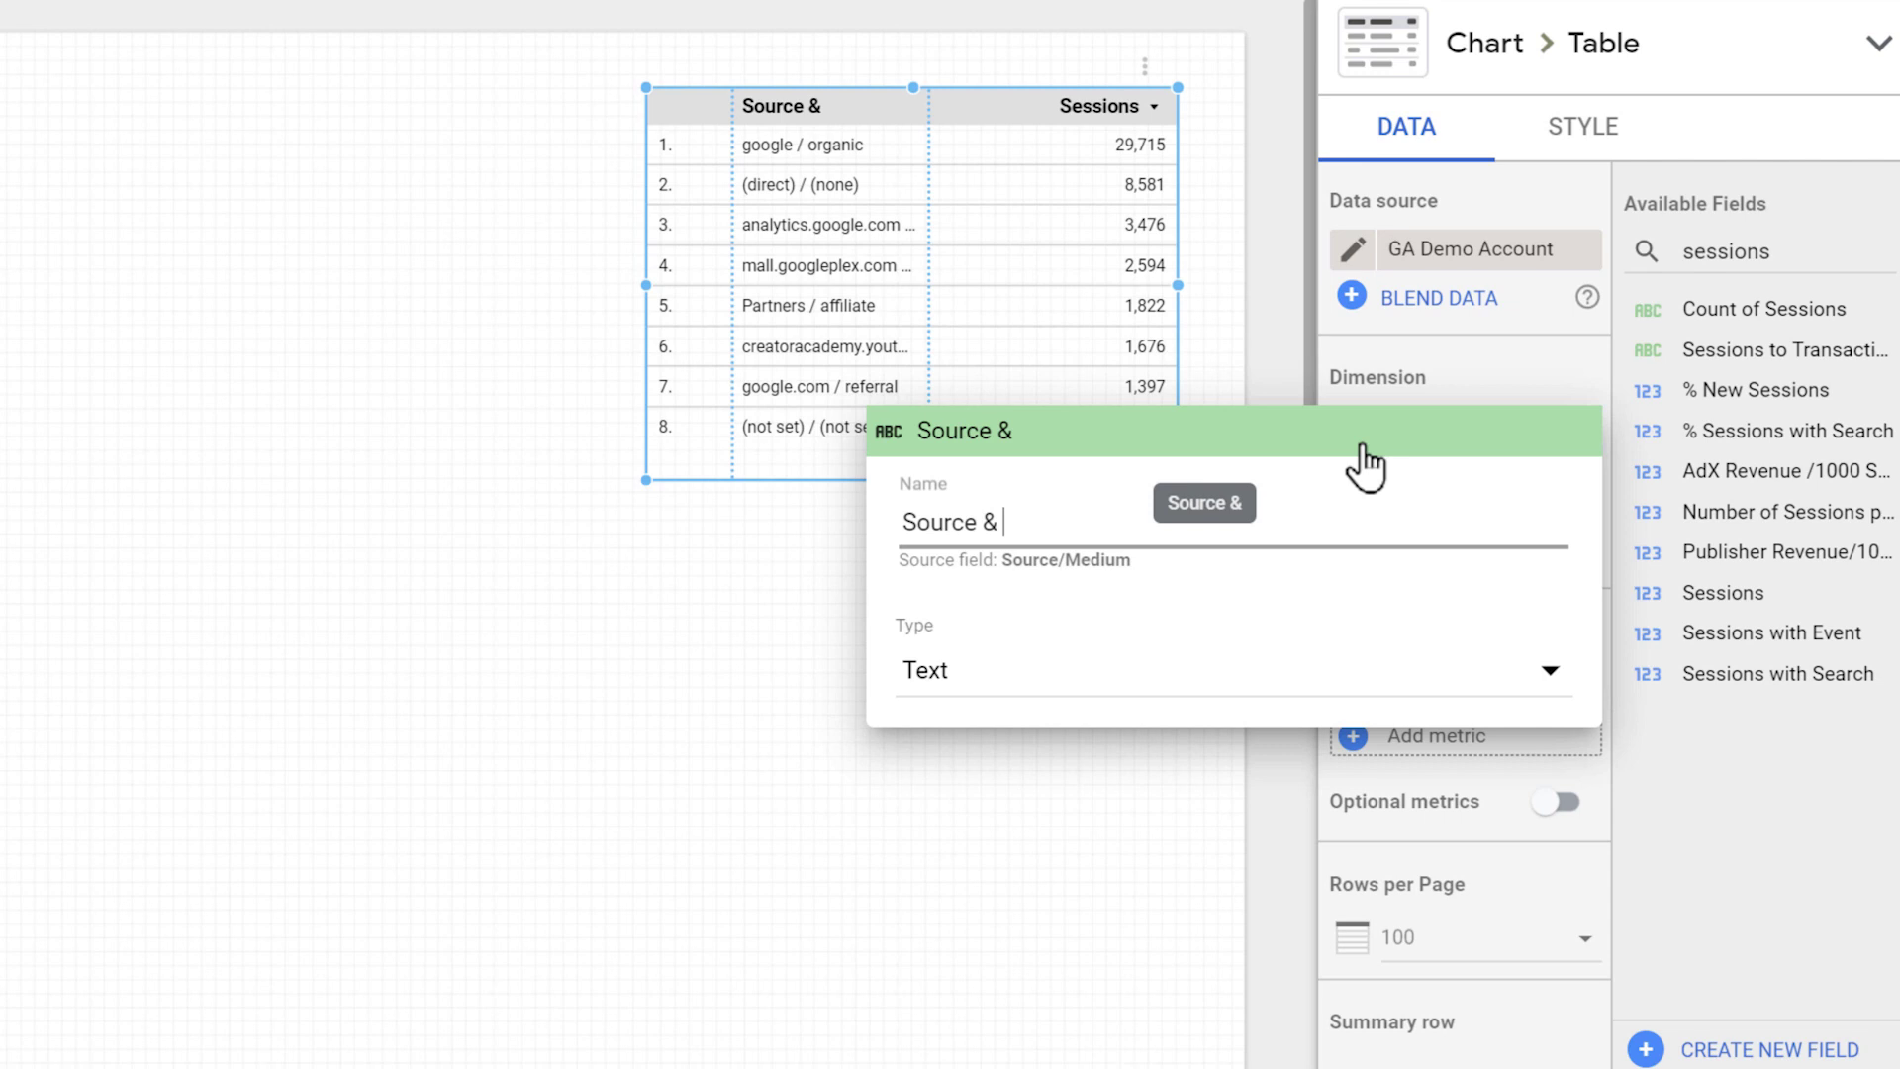
type("medium")
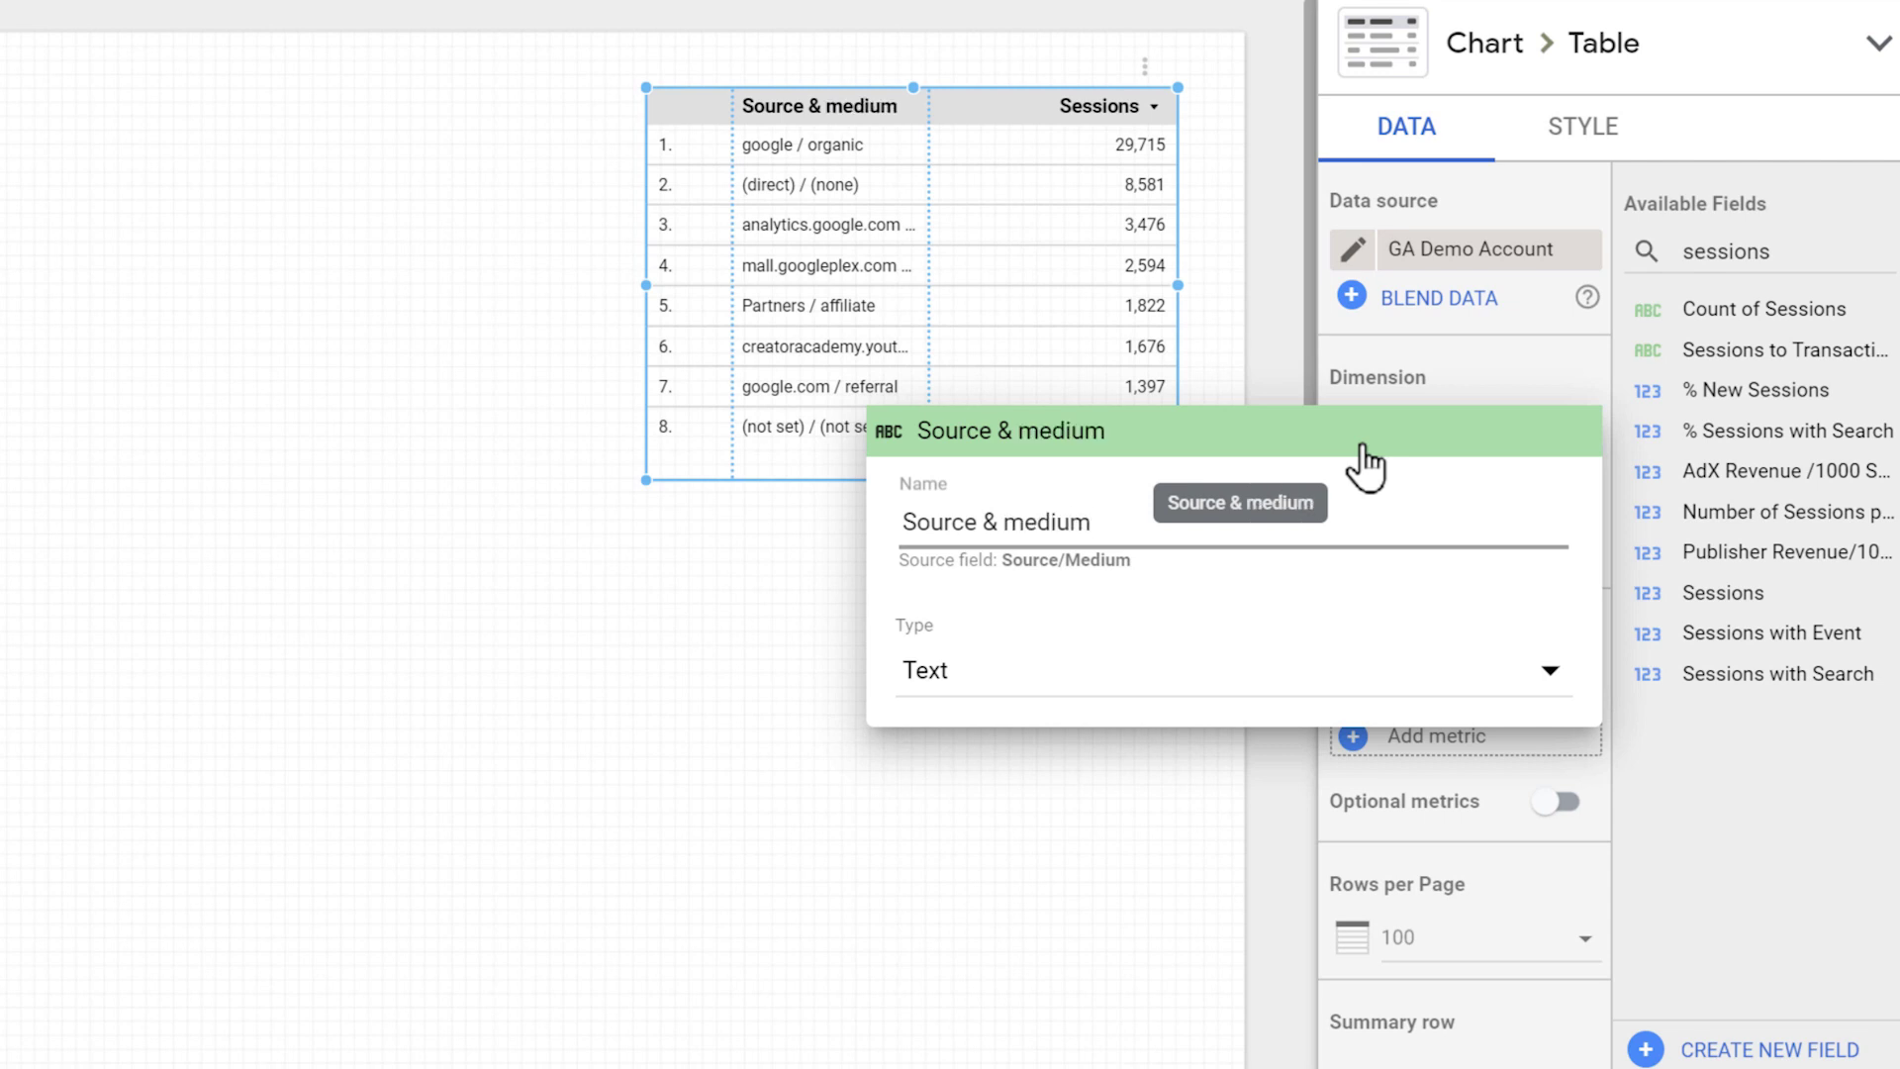
left_click(1290, 376)
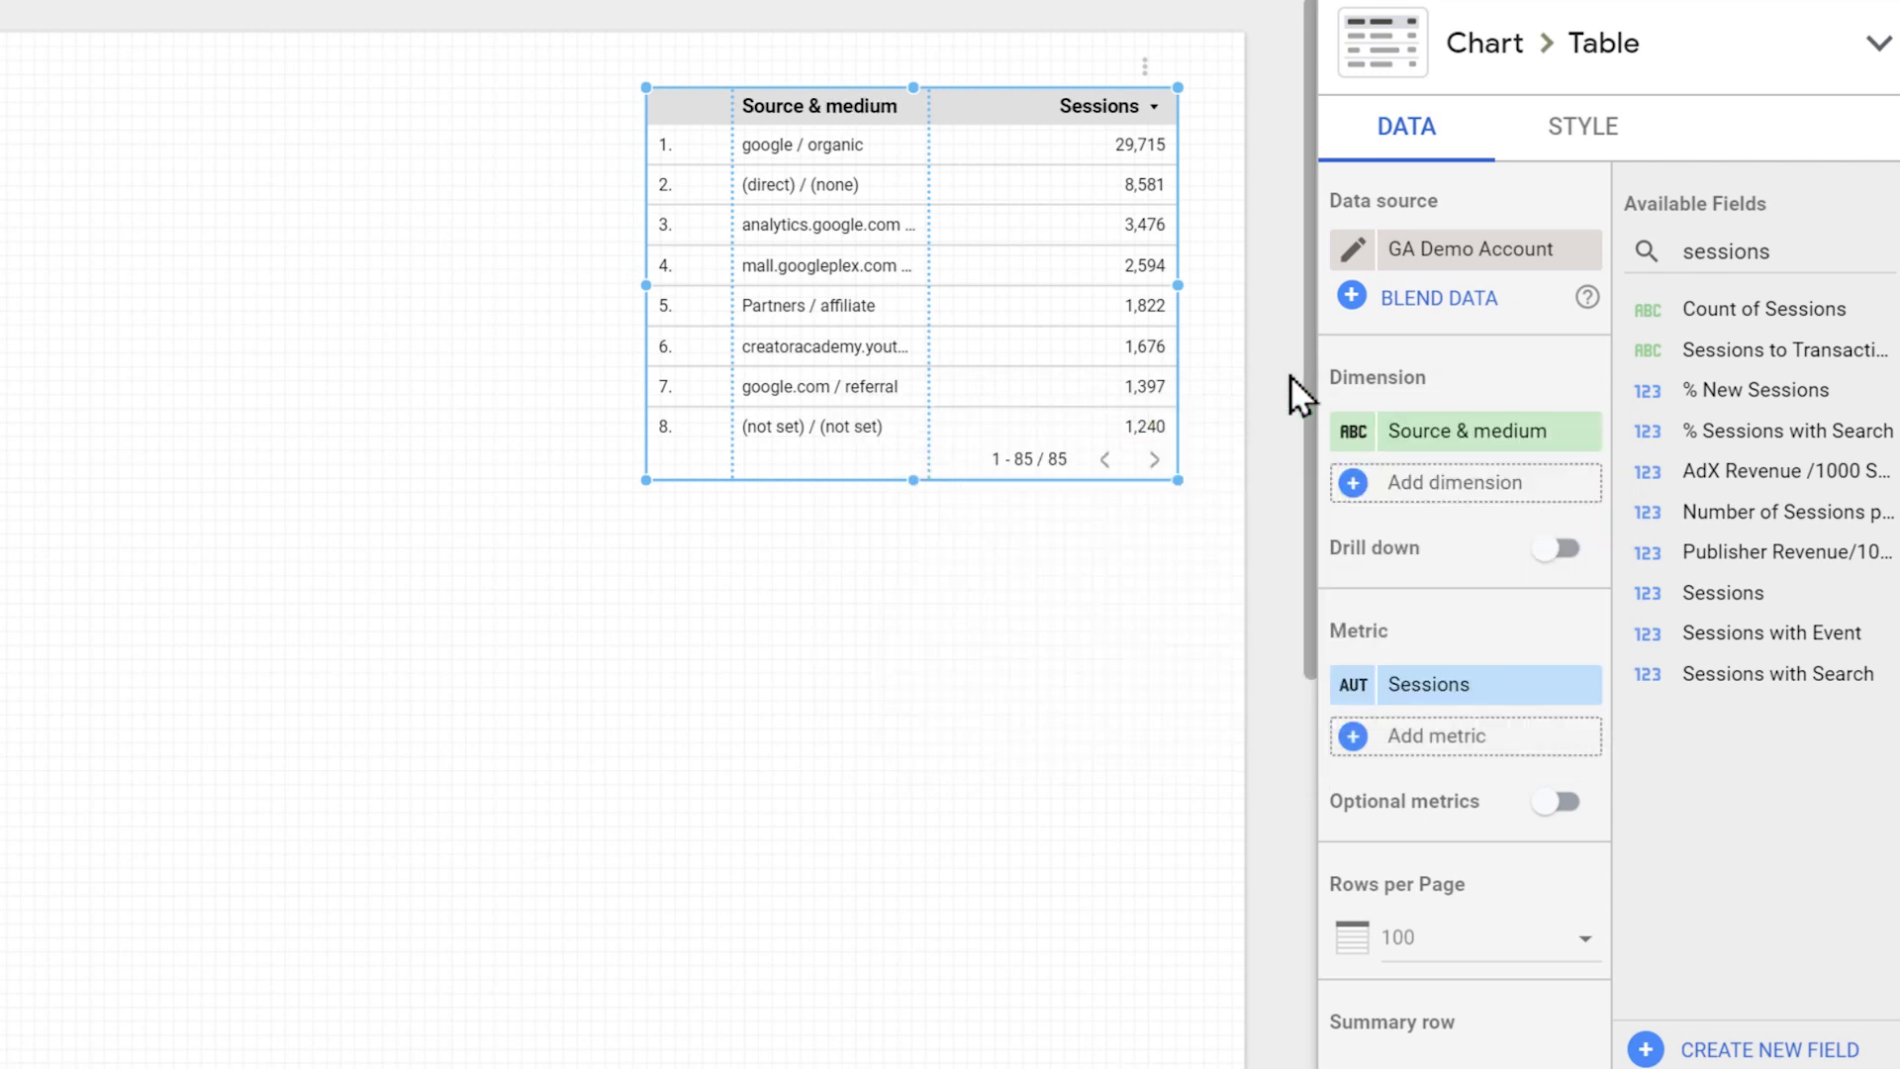
Step: Move the table slightly lower and scroll the data panel to the Default date range section
left_click_drag(1008, 170, 1007, 186)
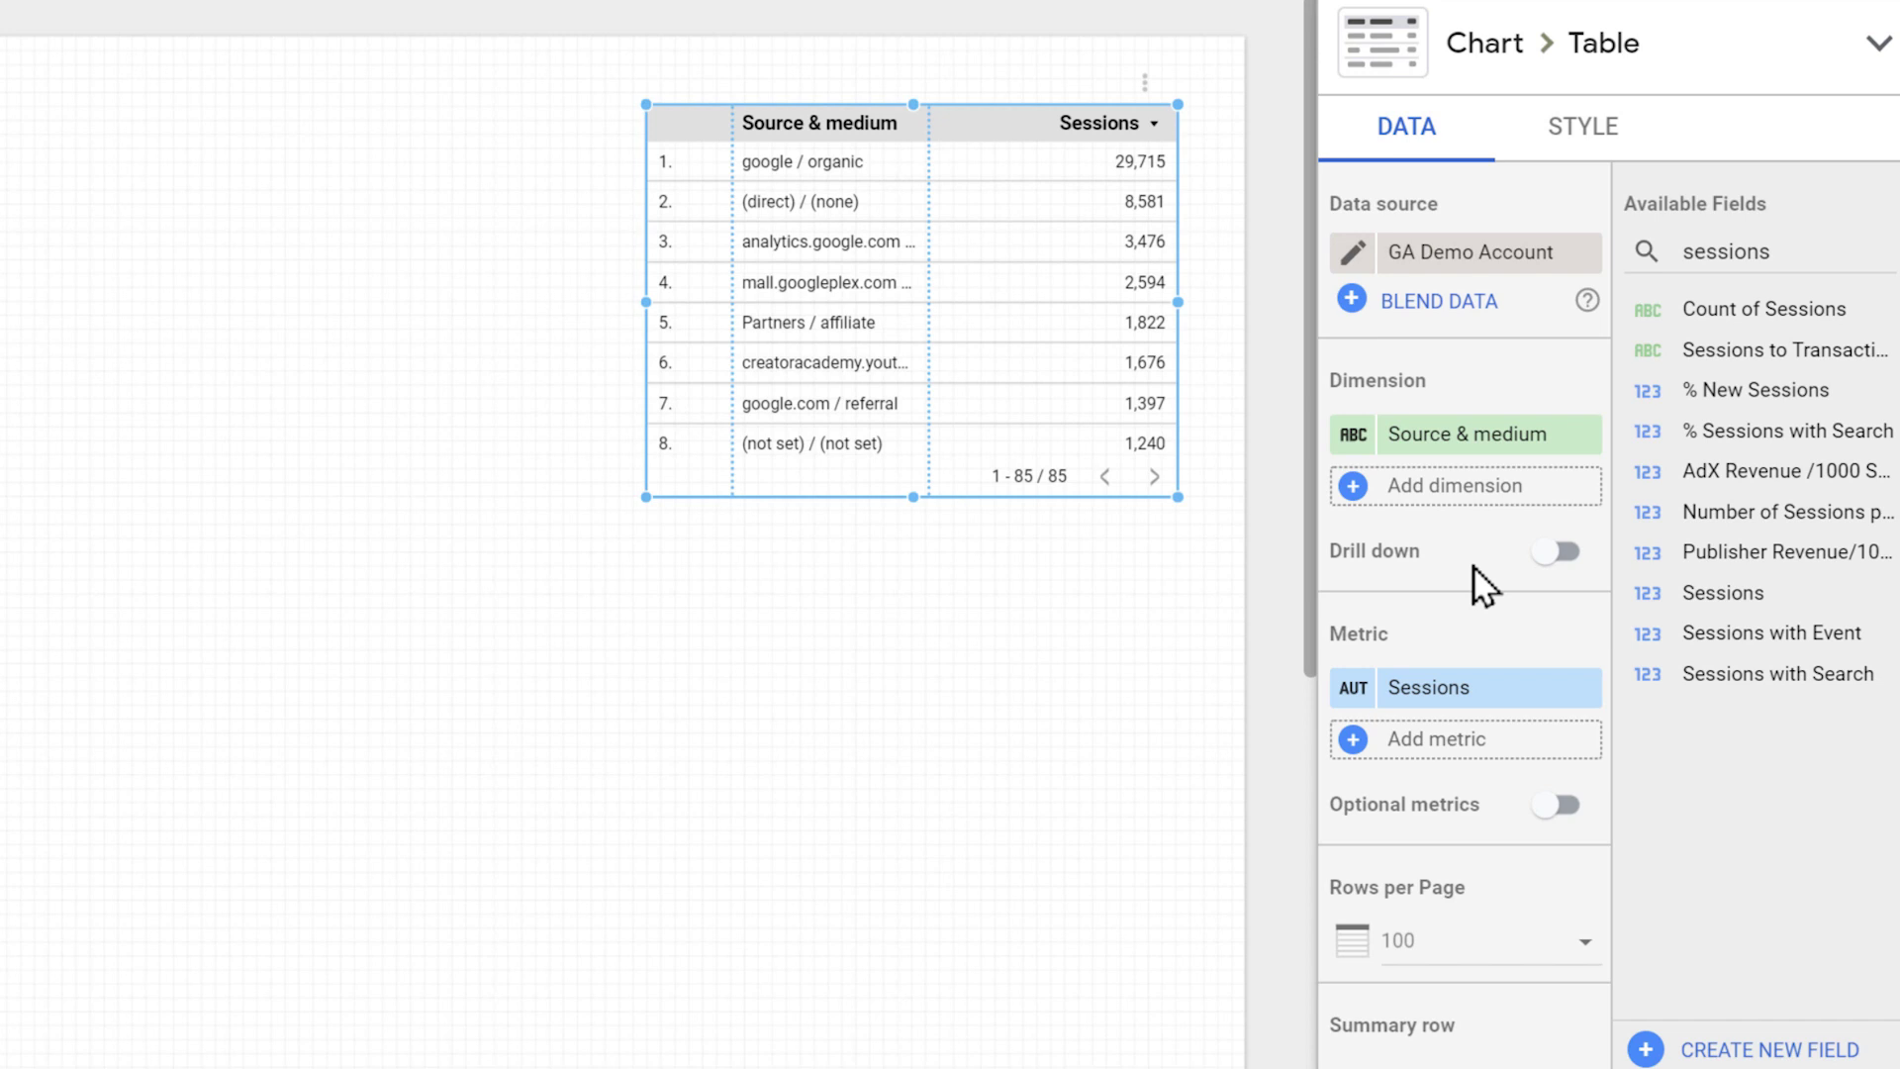
scroll(1473, 566, "down", 9)
scroll(1473, 574, "down", 2)
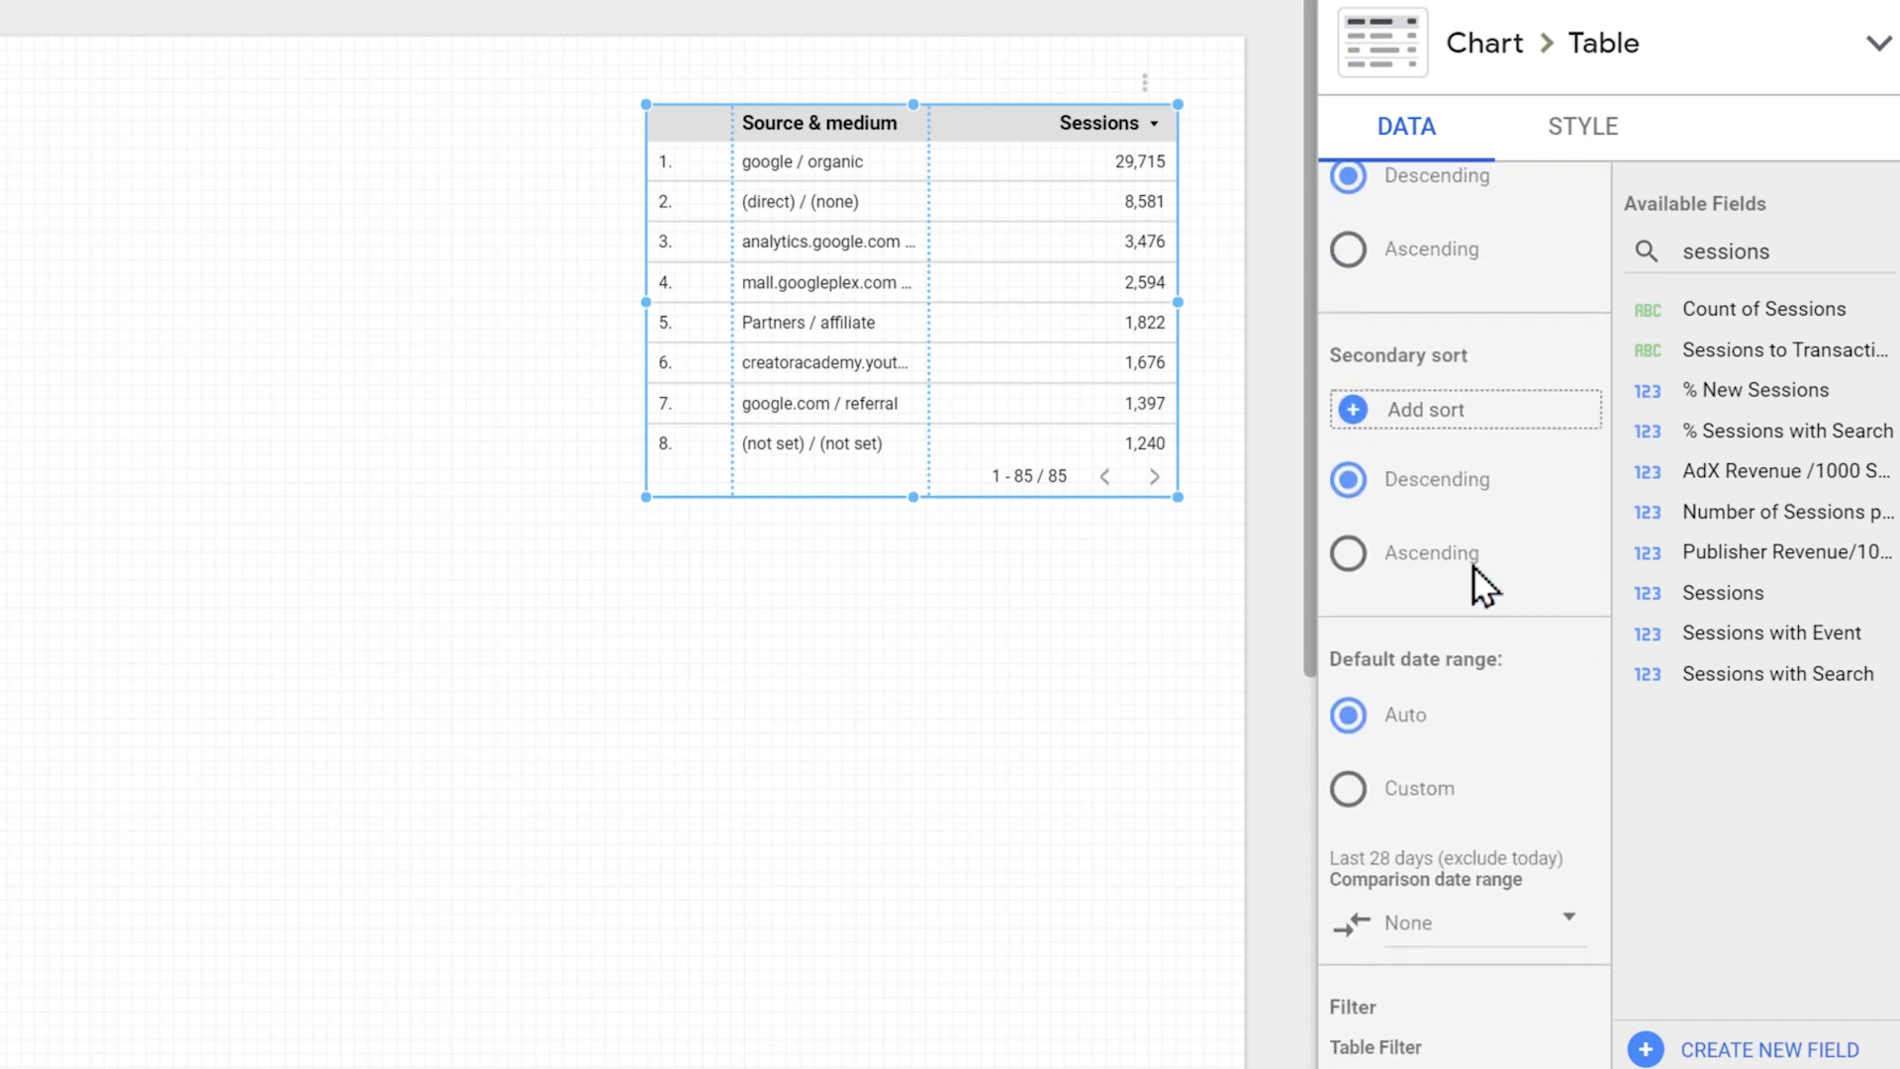
scroll(1473, 567, "down", 4)
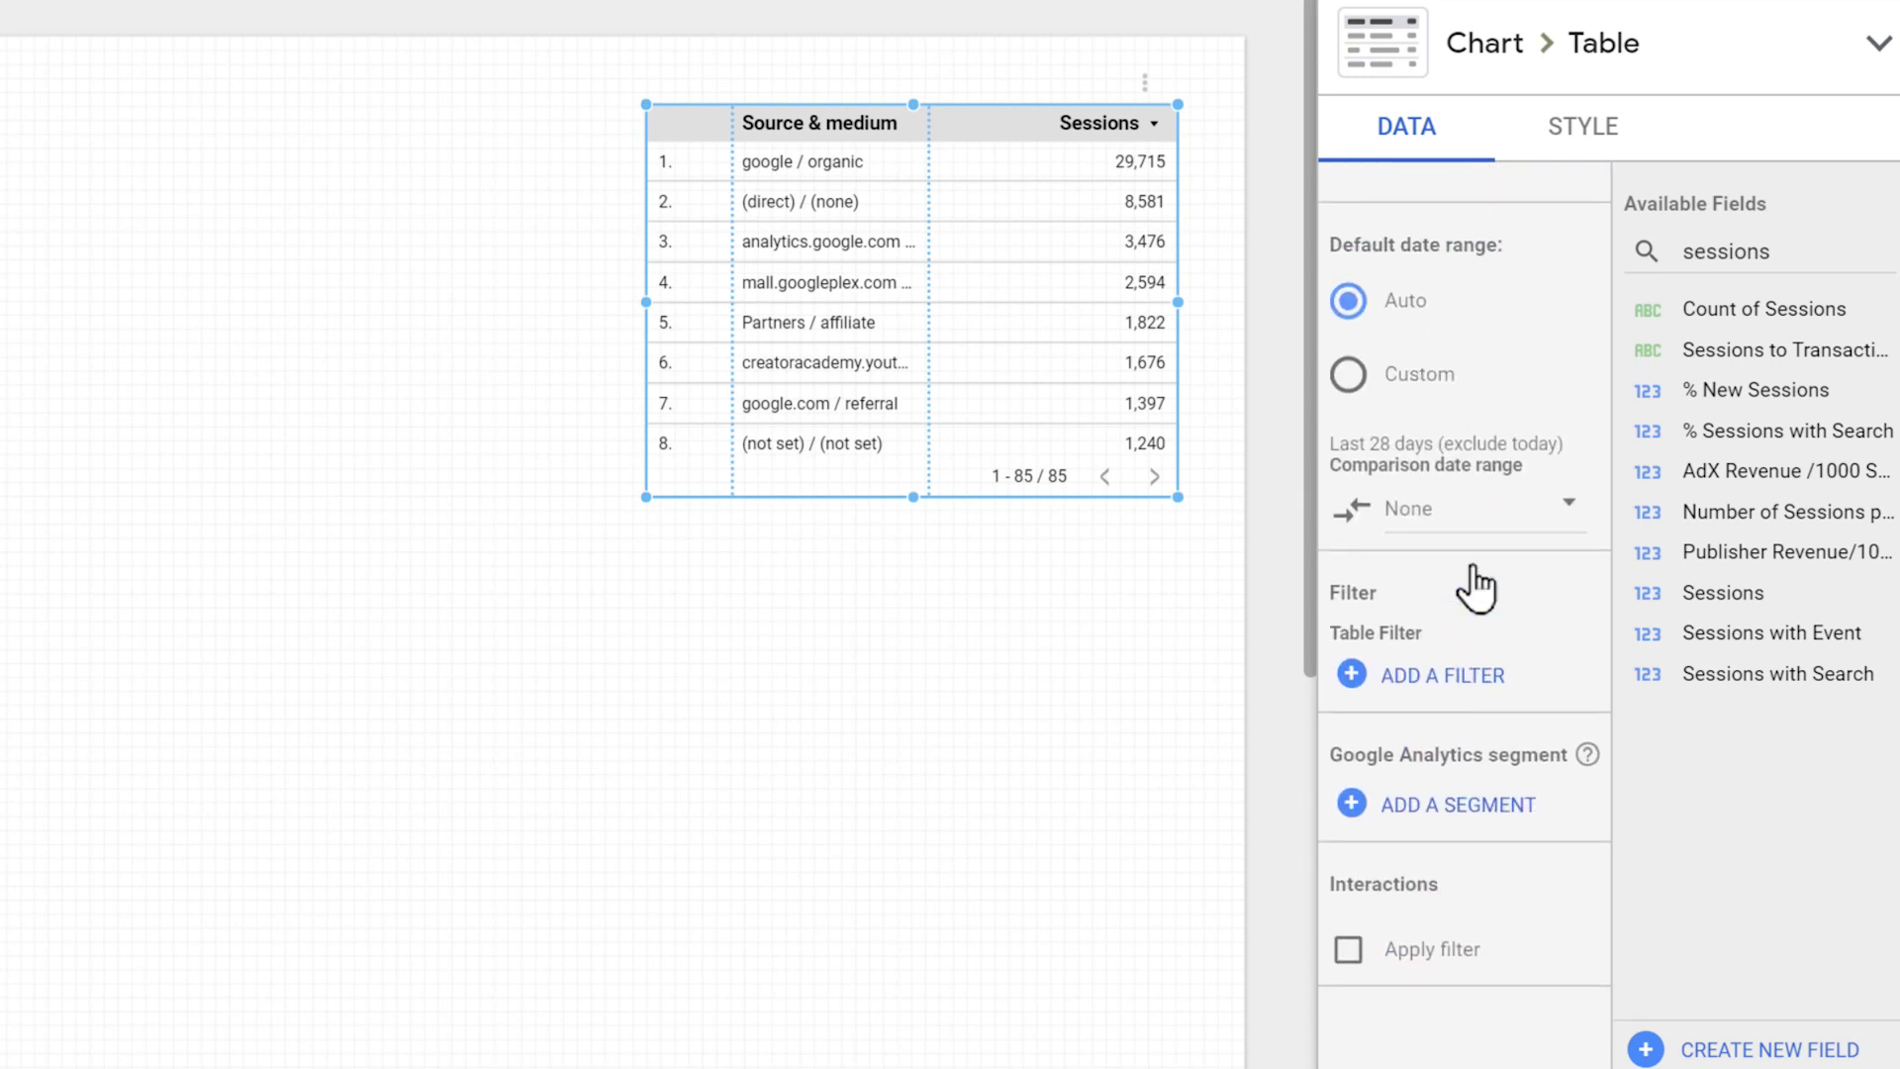
scroll(1473, 566, "down", 1)
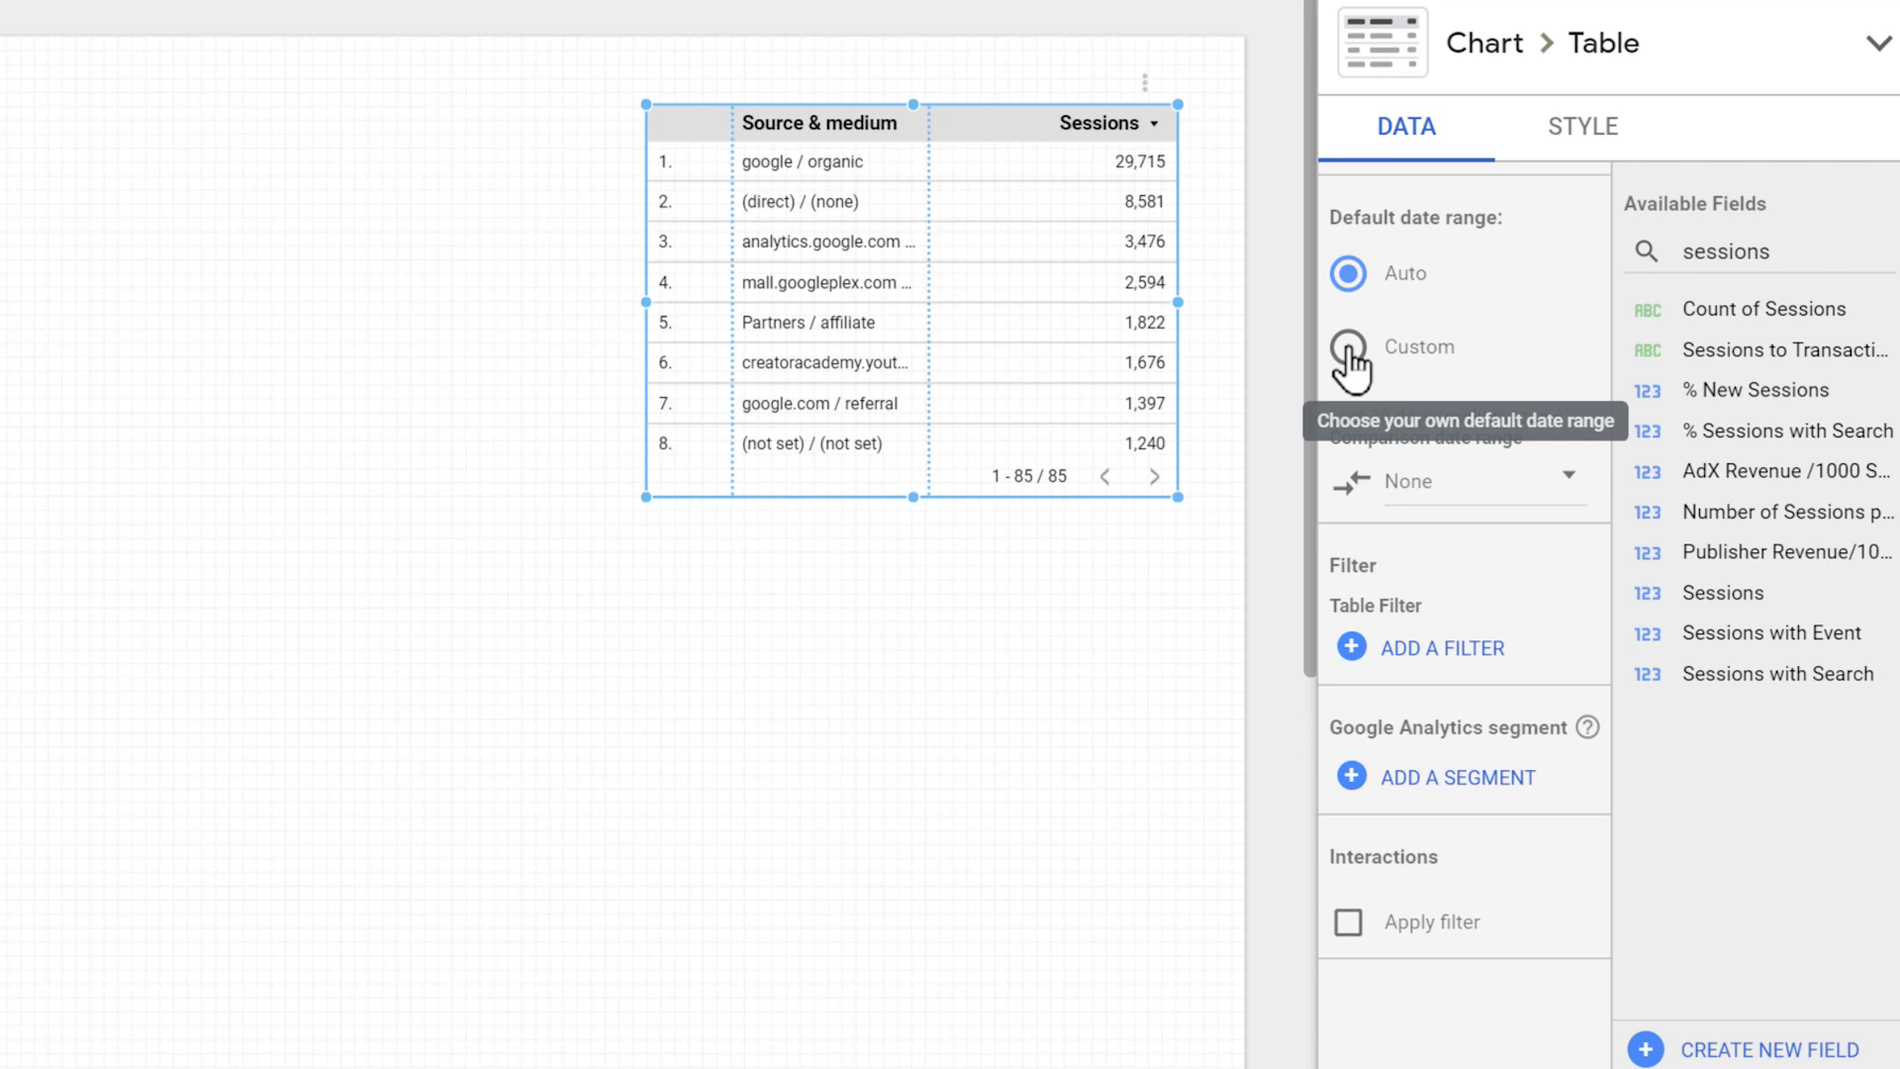
Step: Set the table's default date range to Custom with the Last 7 days preset, and apply
left_click(1348, 347)
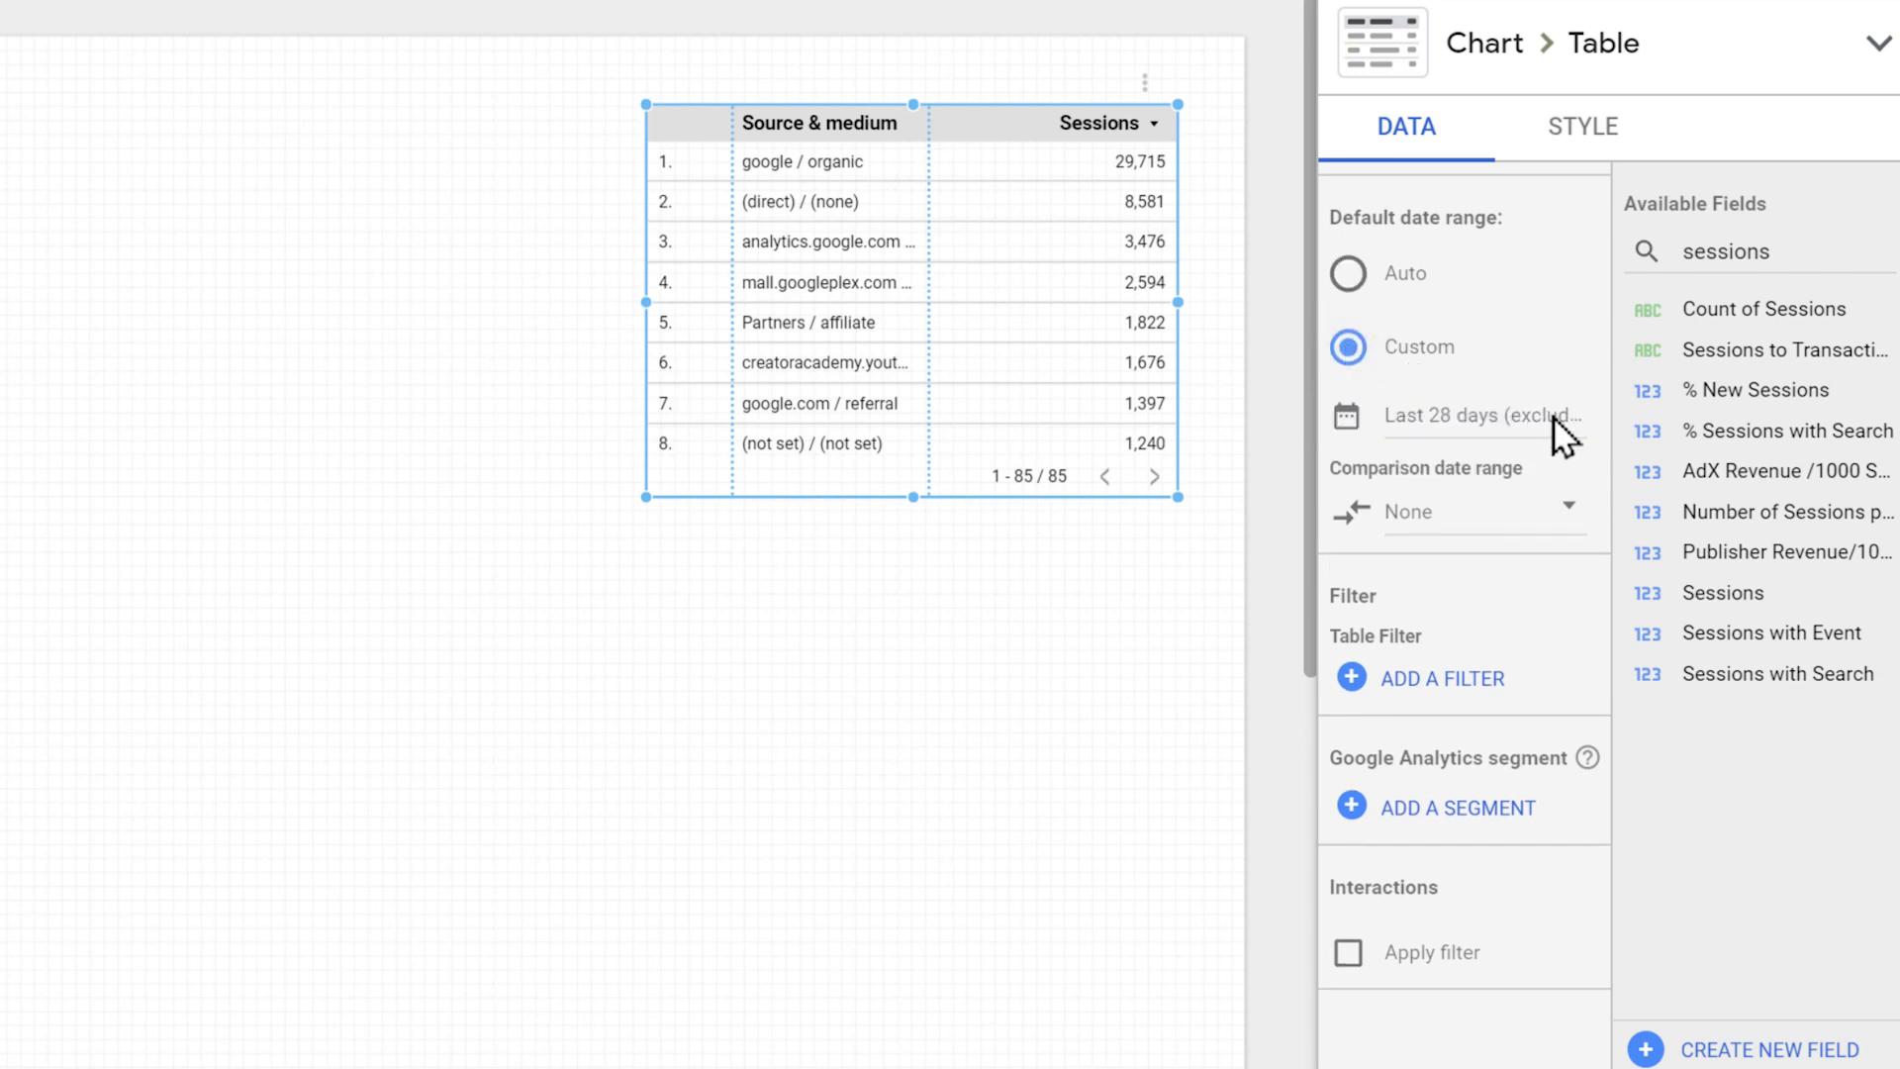
left_click(1487, 419)
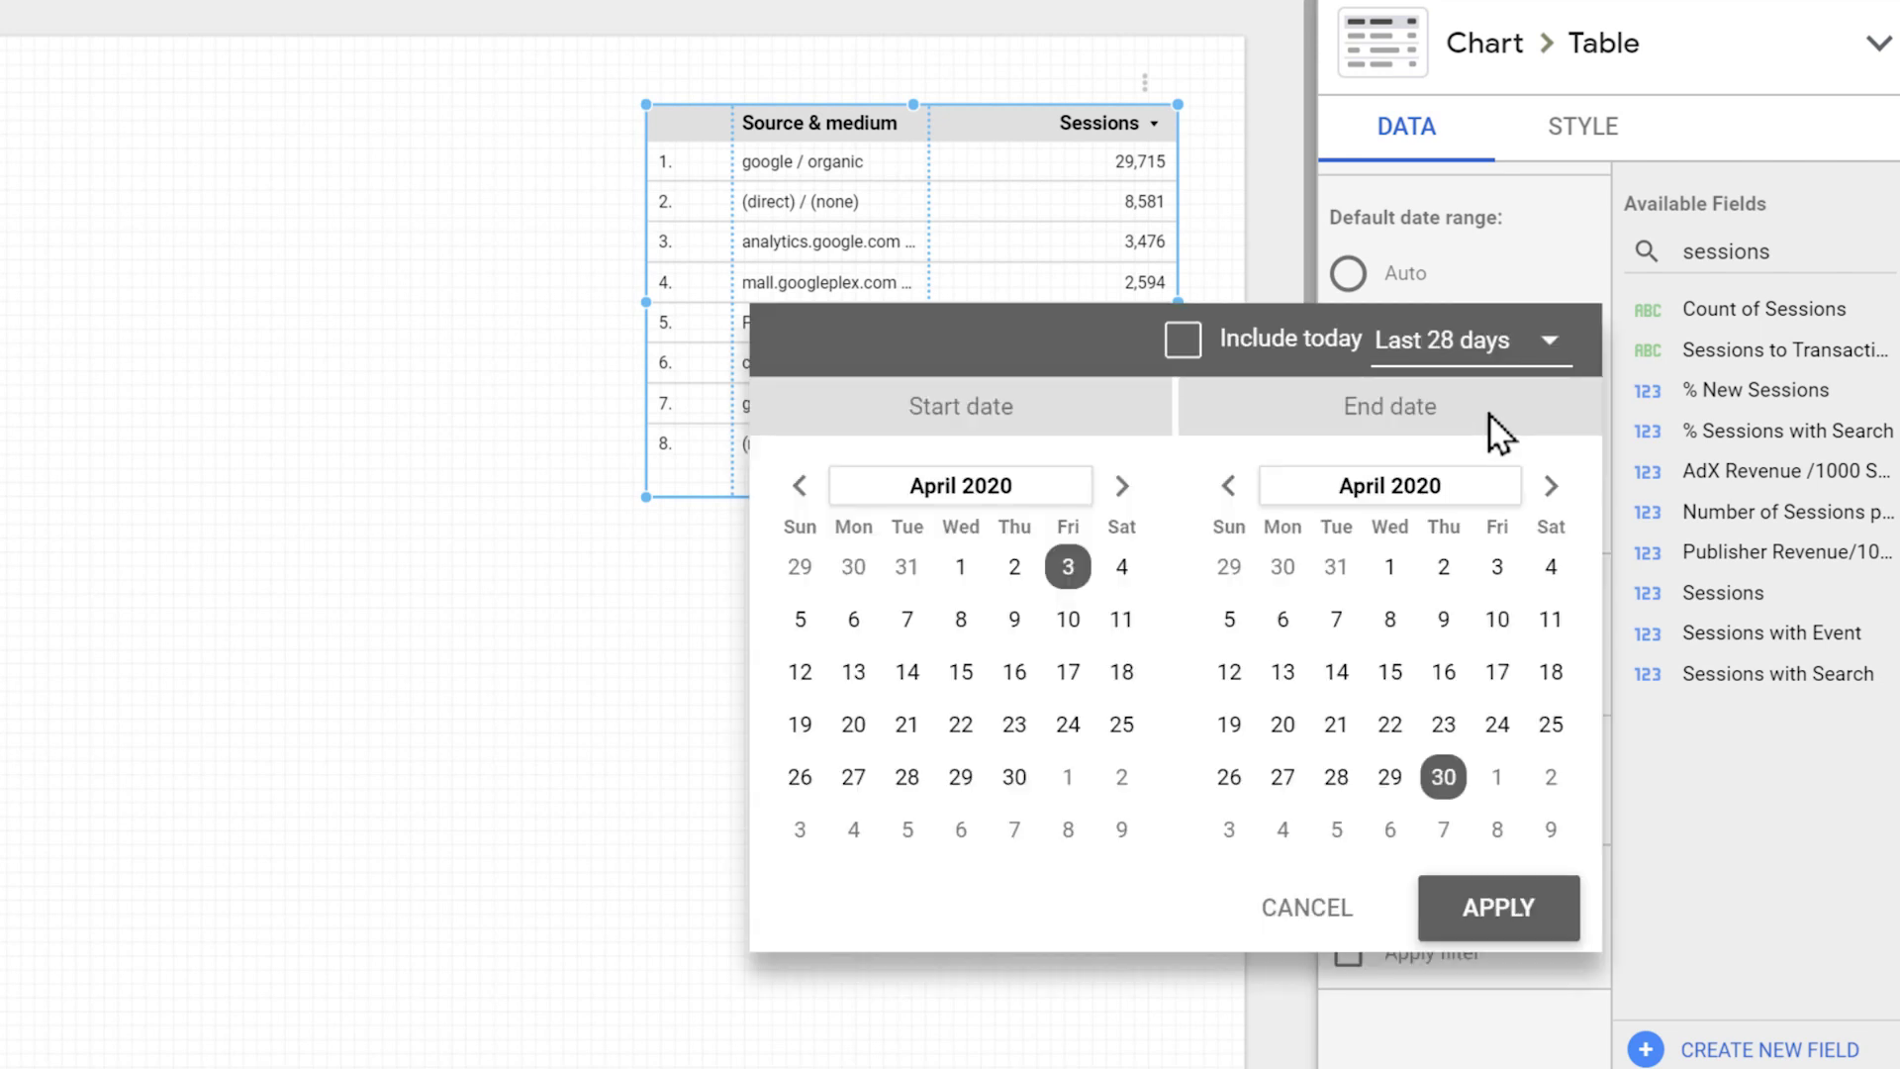
left_click(1526, 356)
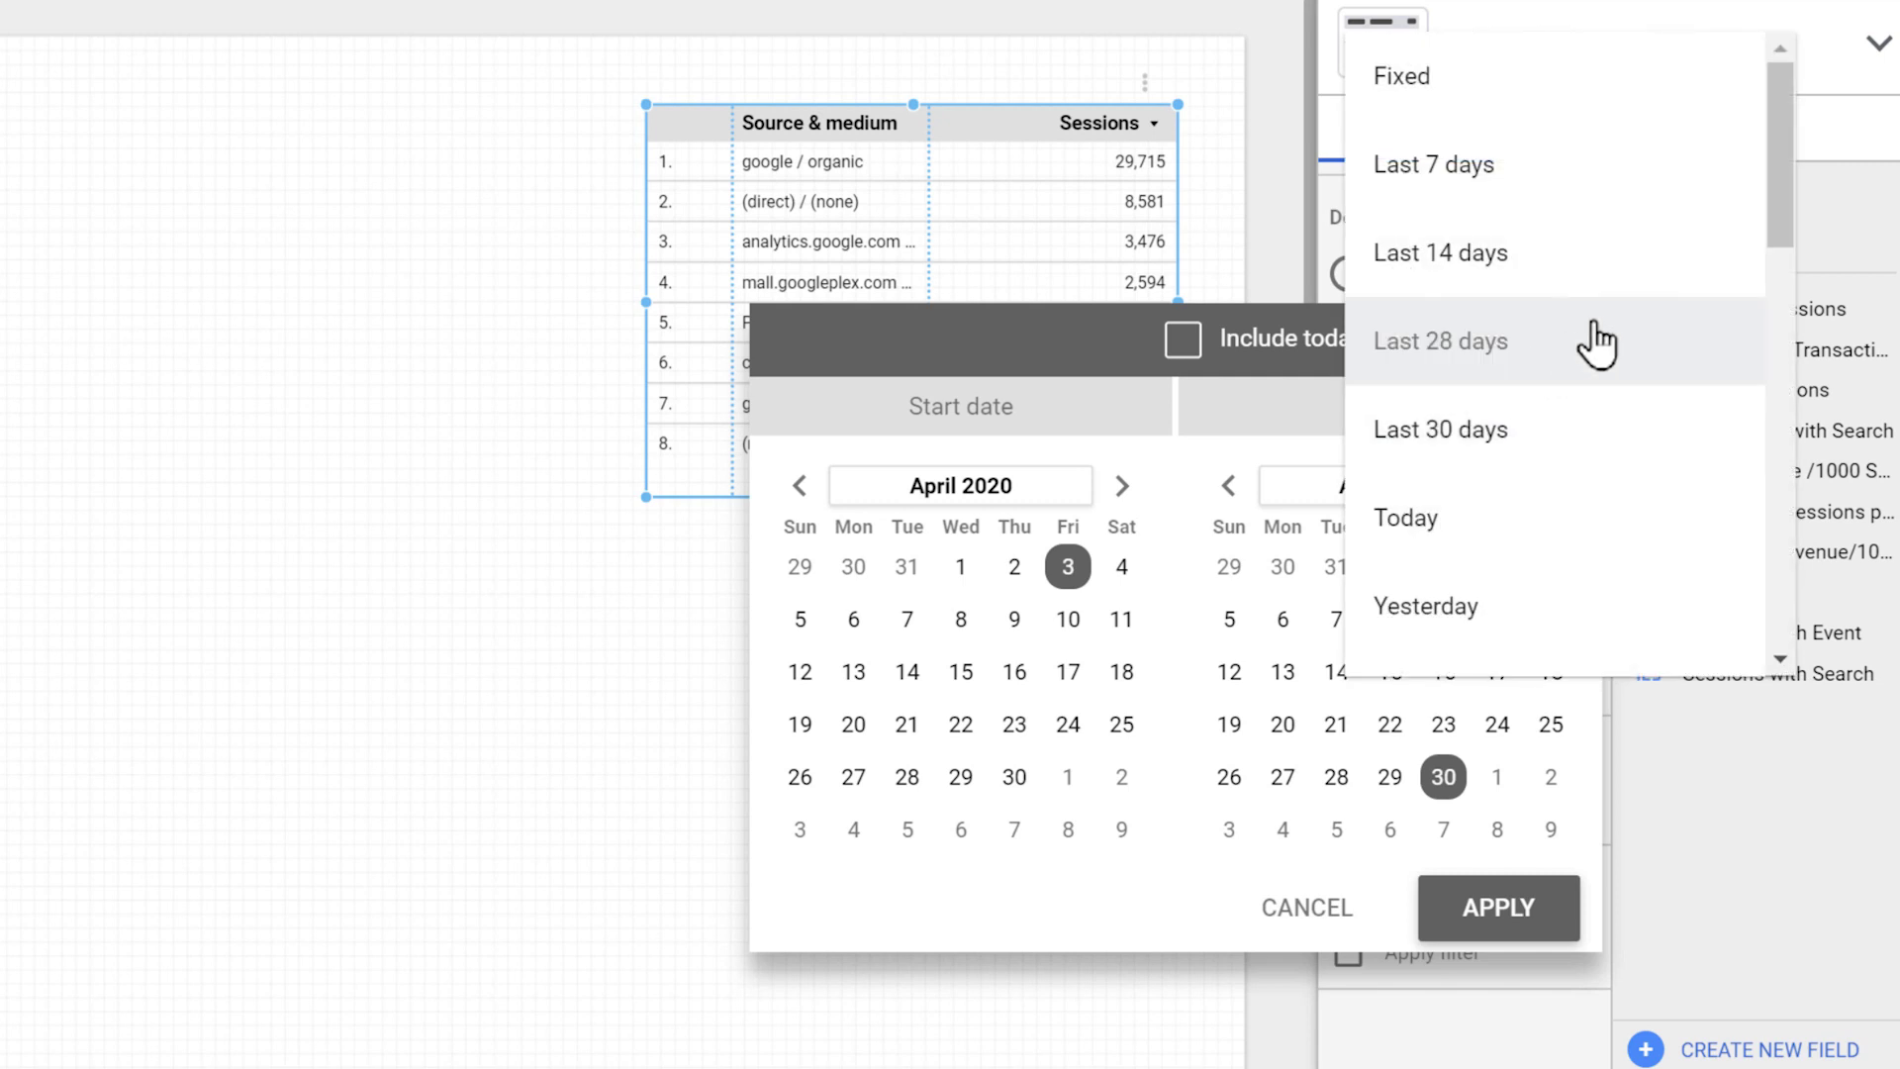
mouse_move(1778, 147)
left_mouse_down()
mouse_move(1778, 447)
mouse_move(1778, 138)
left_mouse_up()
left_click(1533, 188)
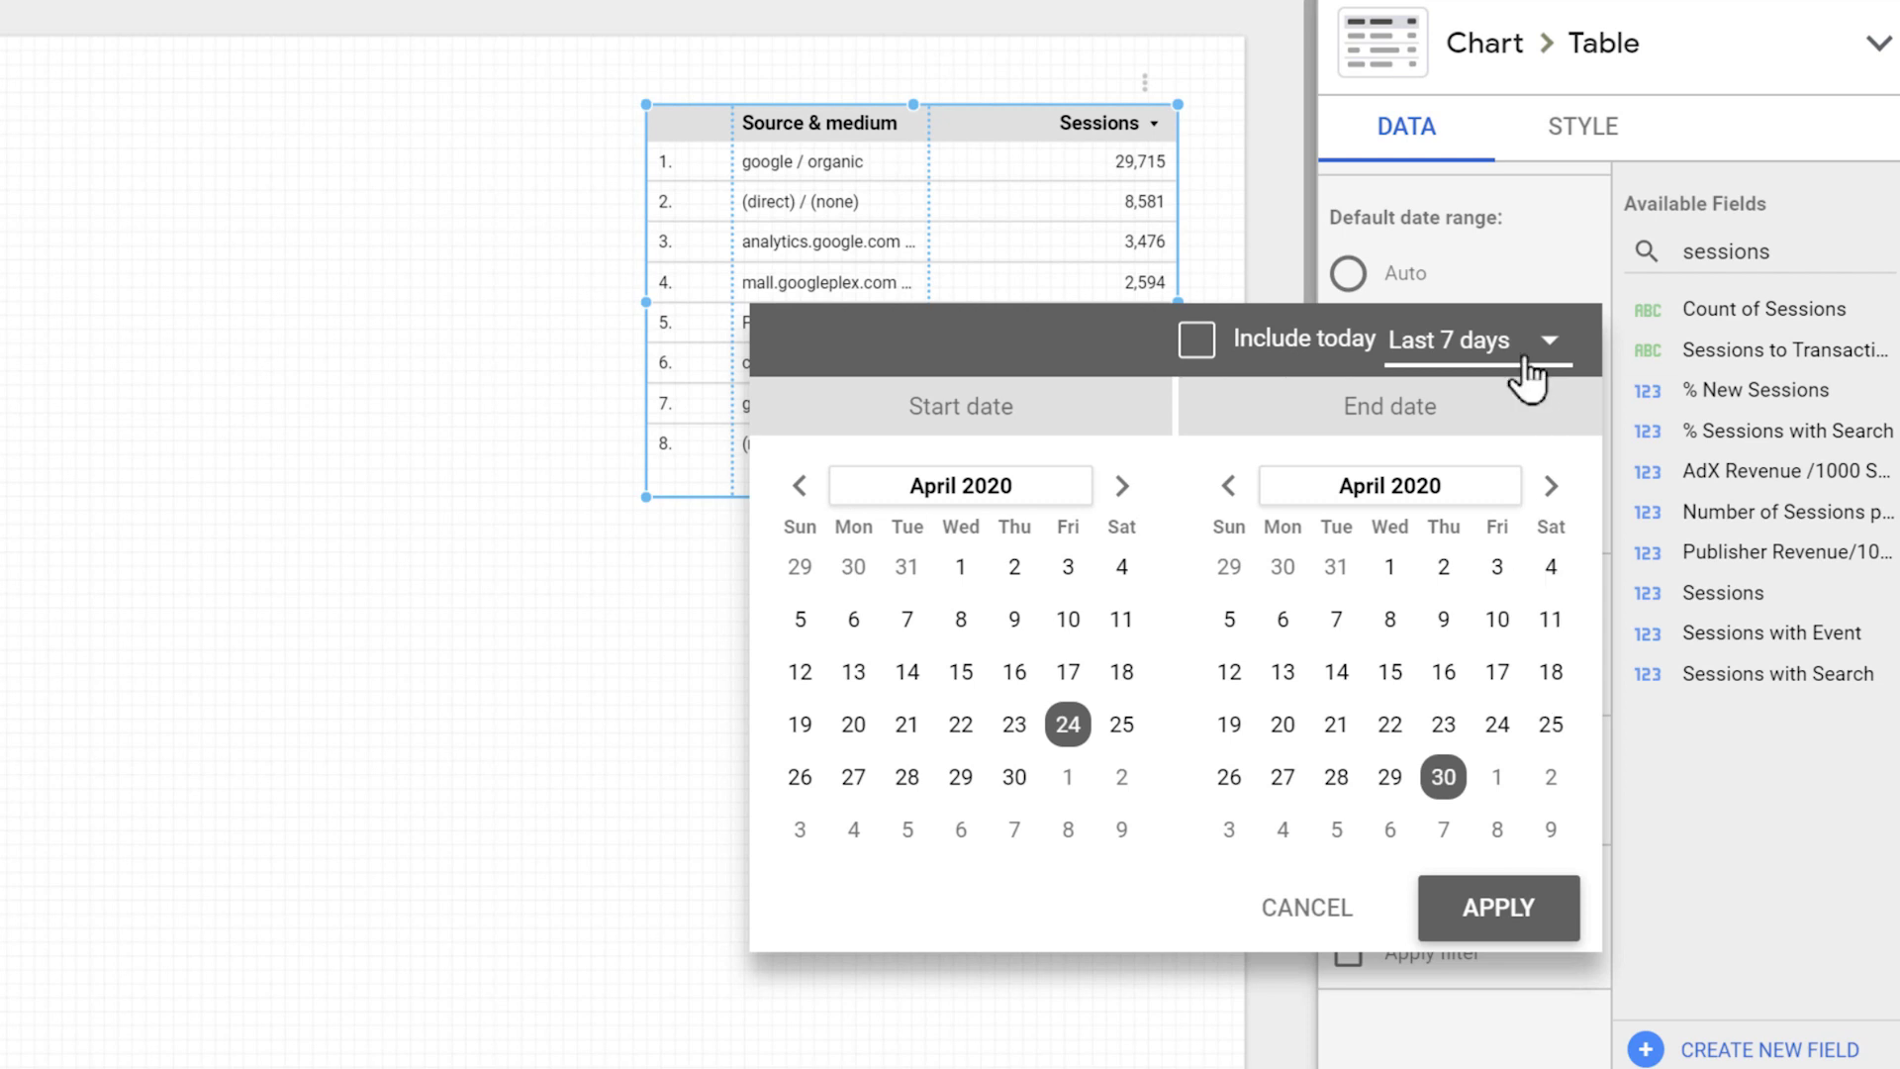
left_click(1515, 922)
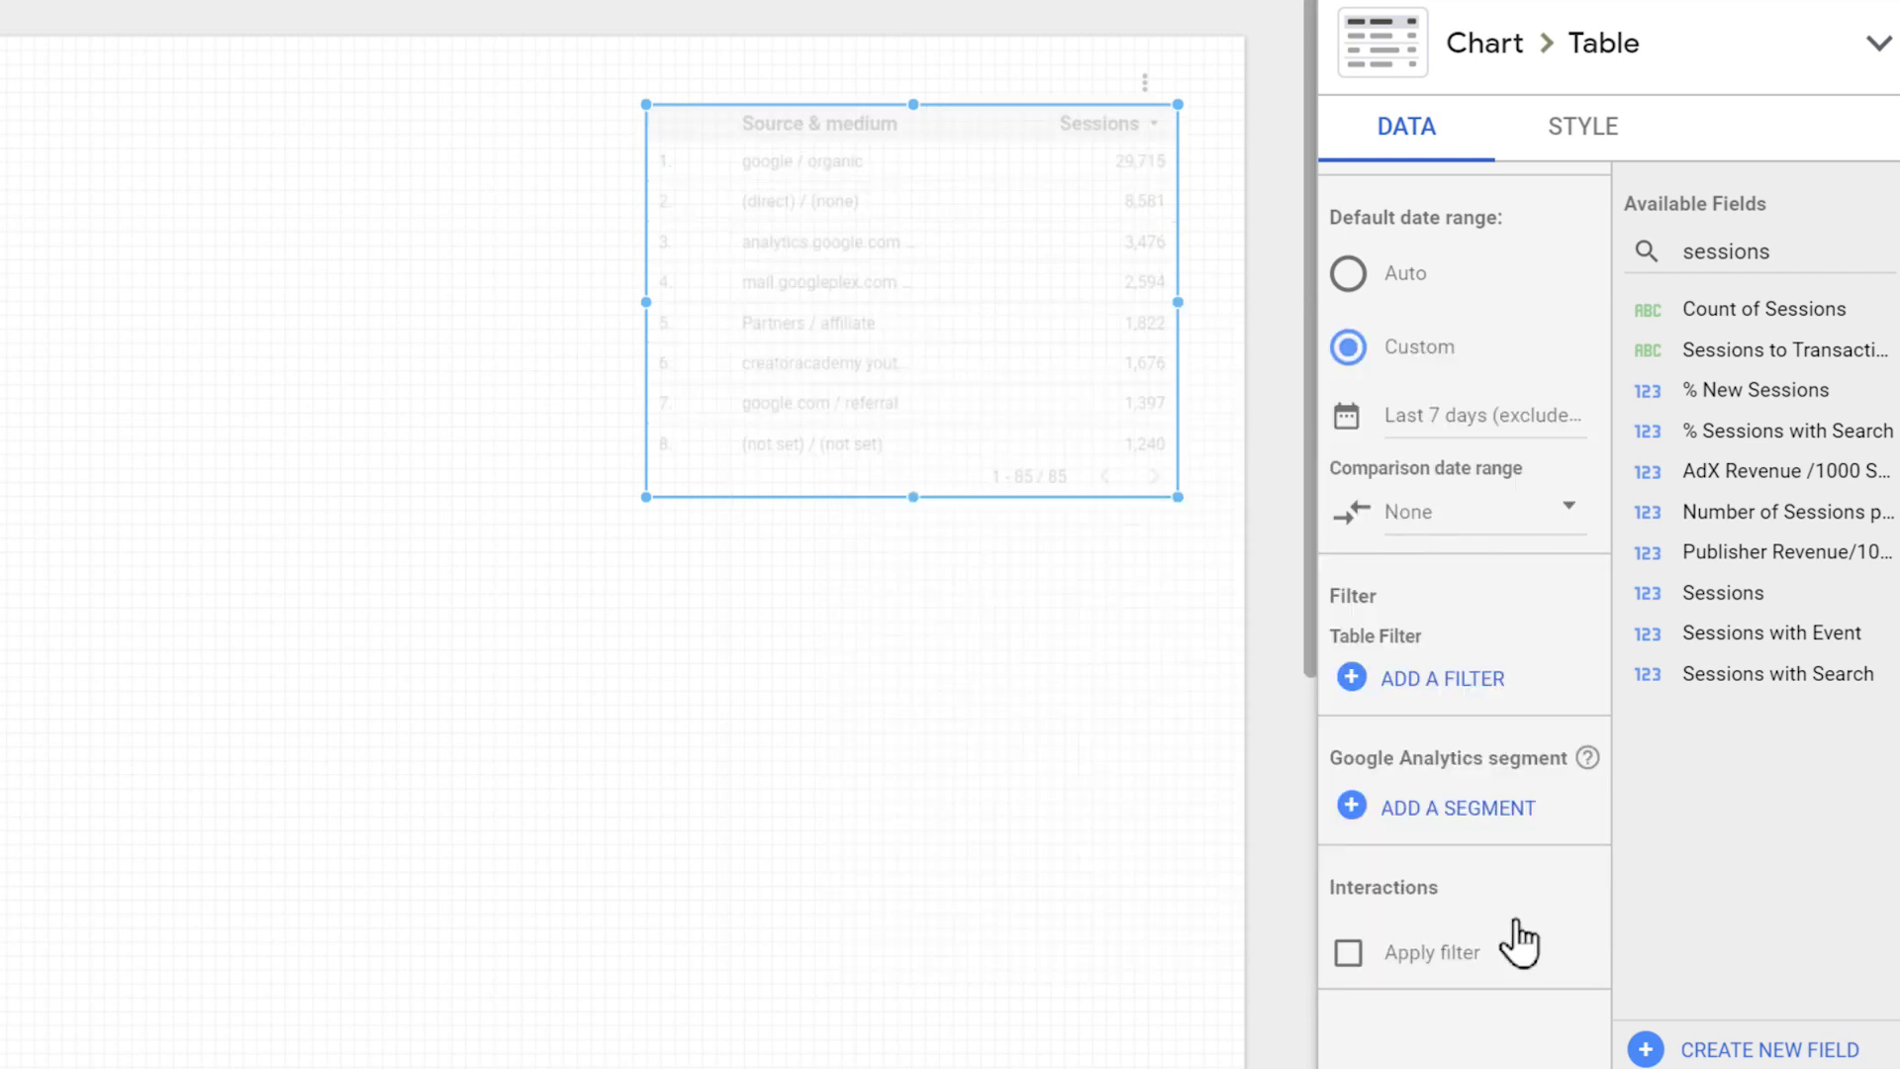
Step: Apply a Previous period comparison date range to the table
left_click(1525, 522)
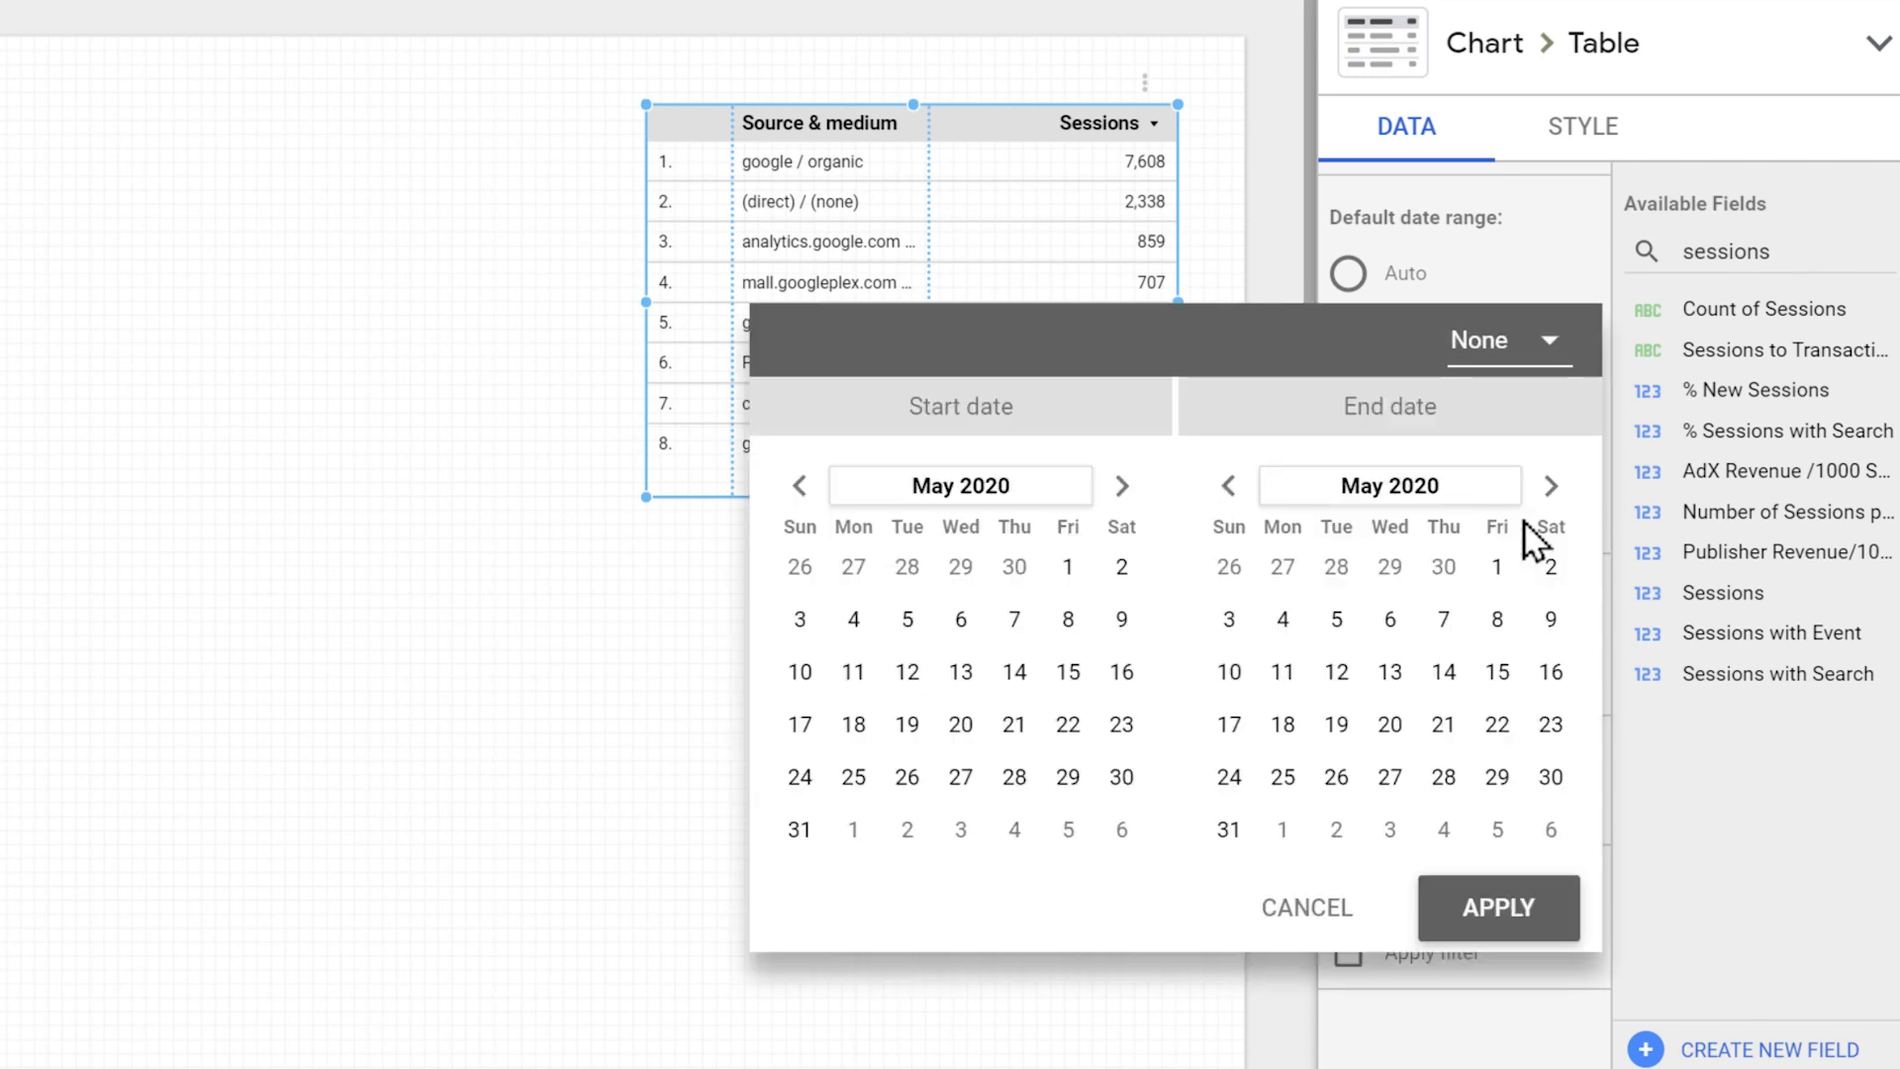
left_click(1549, 345)
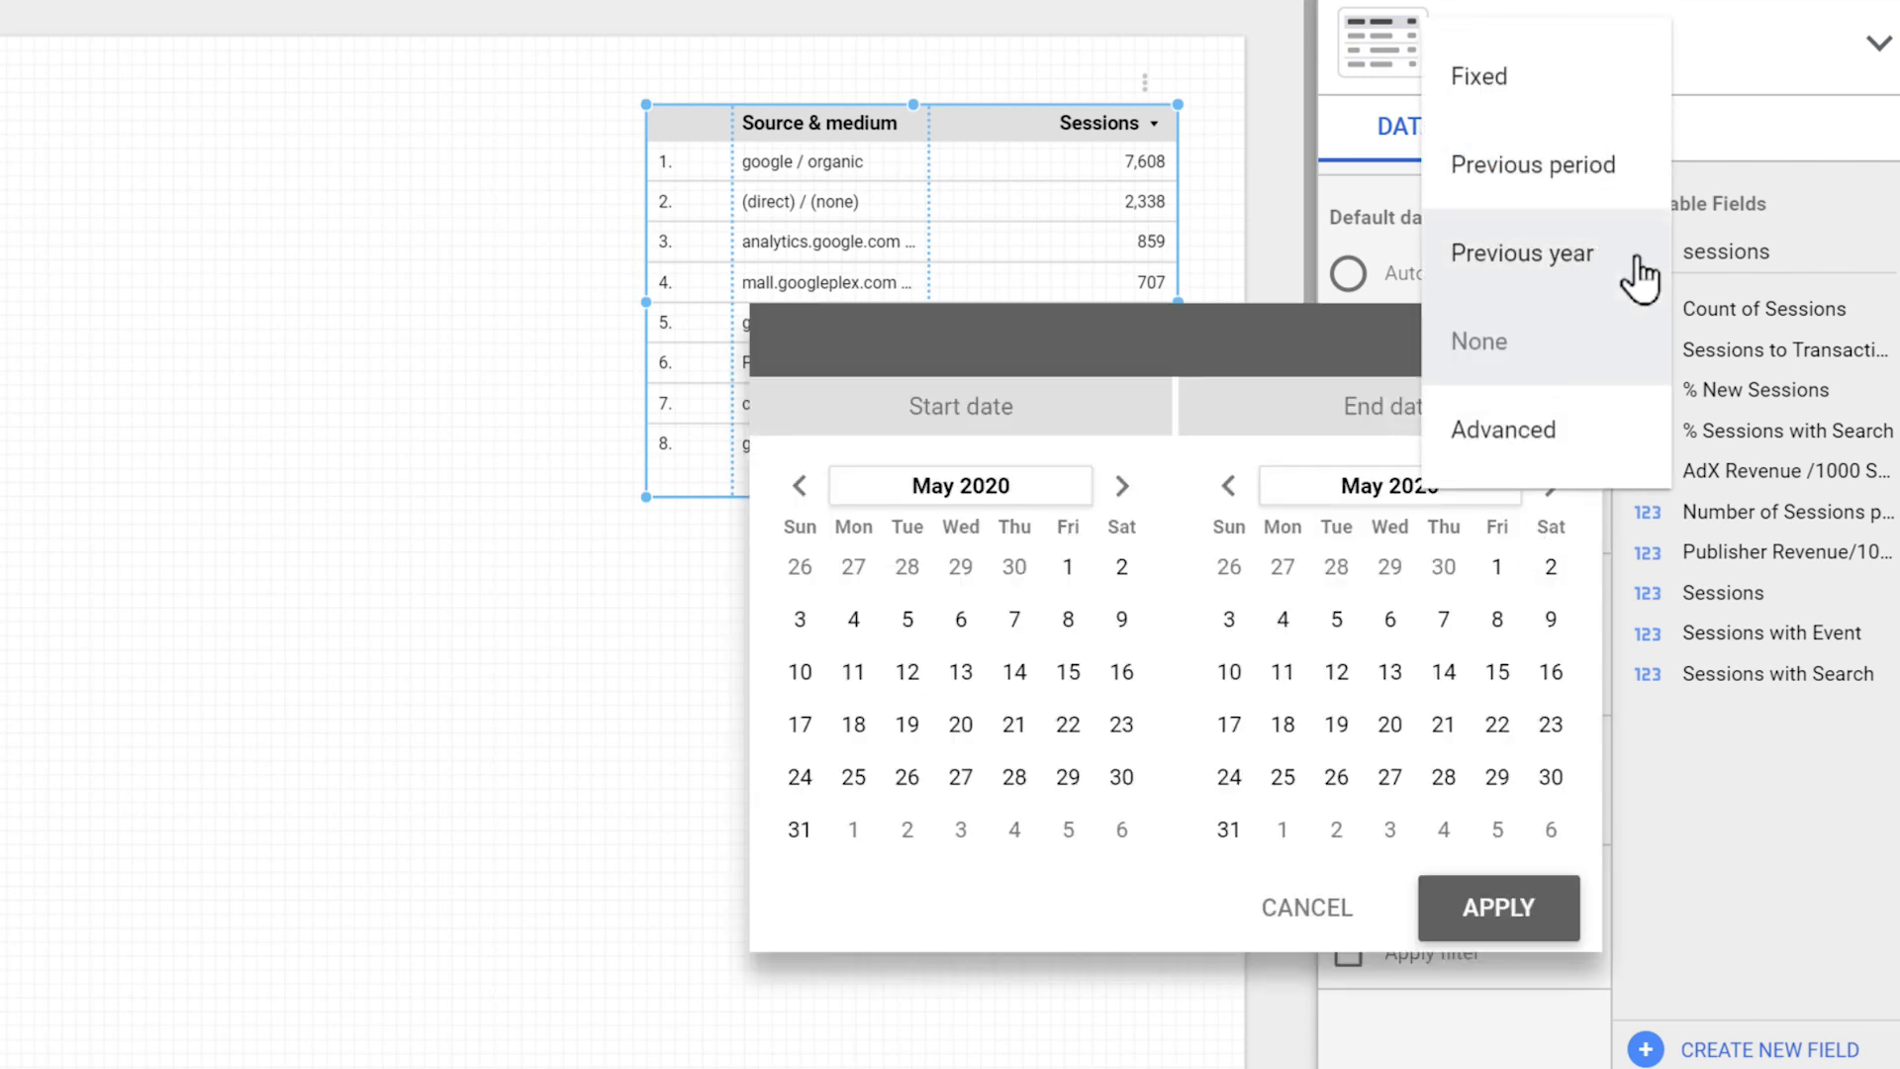
left_click(1635, 196)
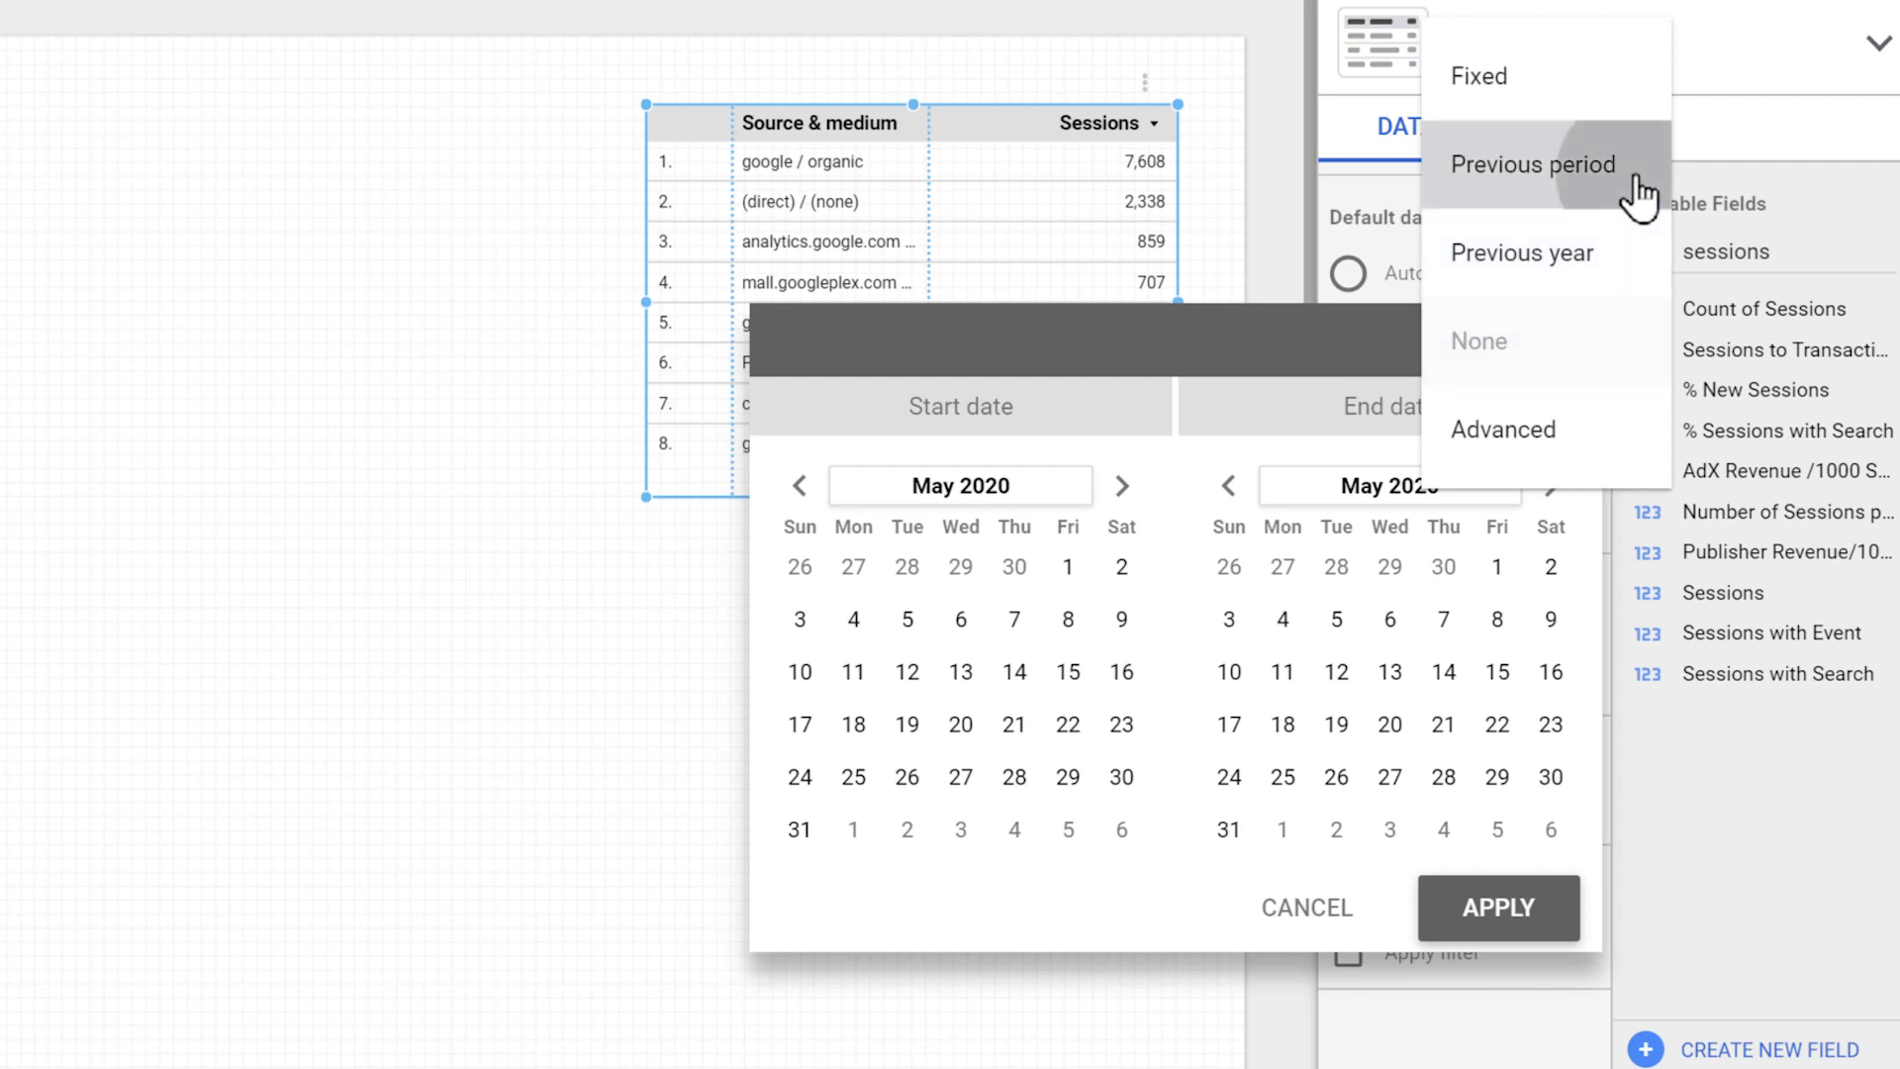
left_click(1499, 909)
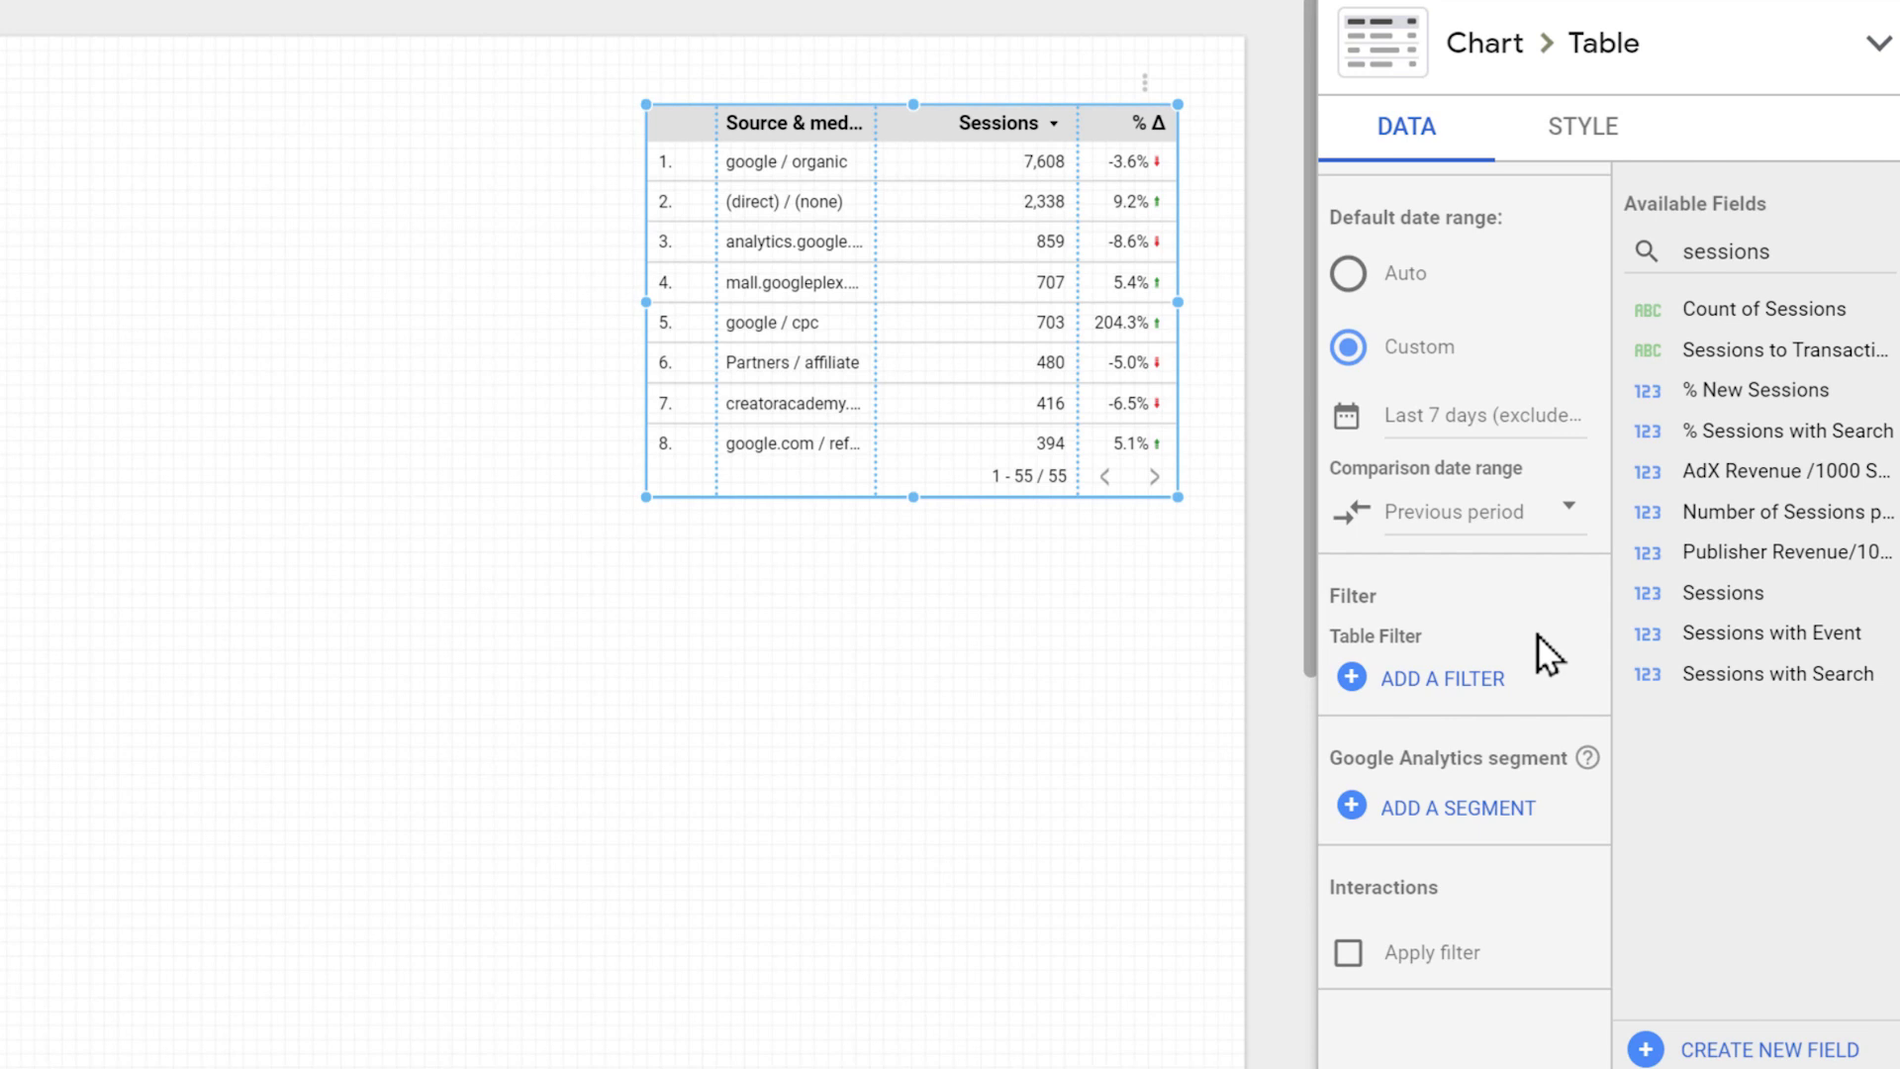
Step: Create and save a 'Mobile Sessions' filter including Device Category equal to mobile
left_click(1452, 677)
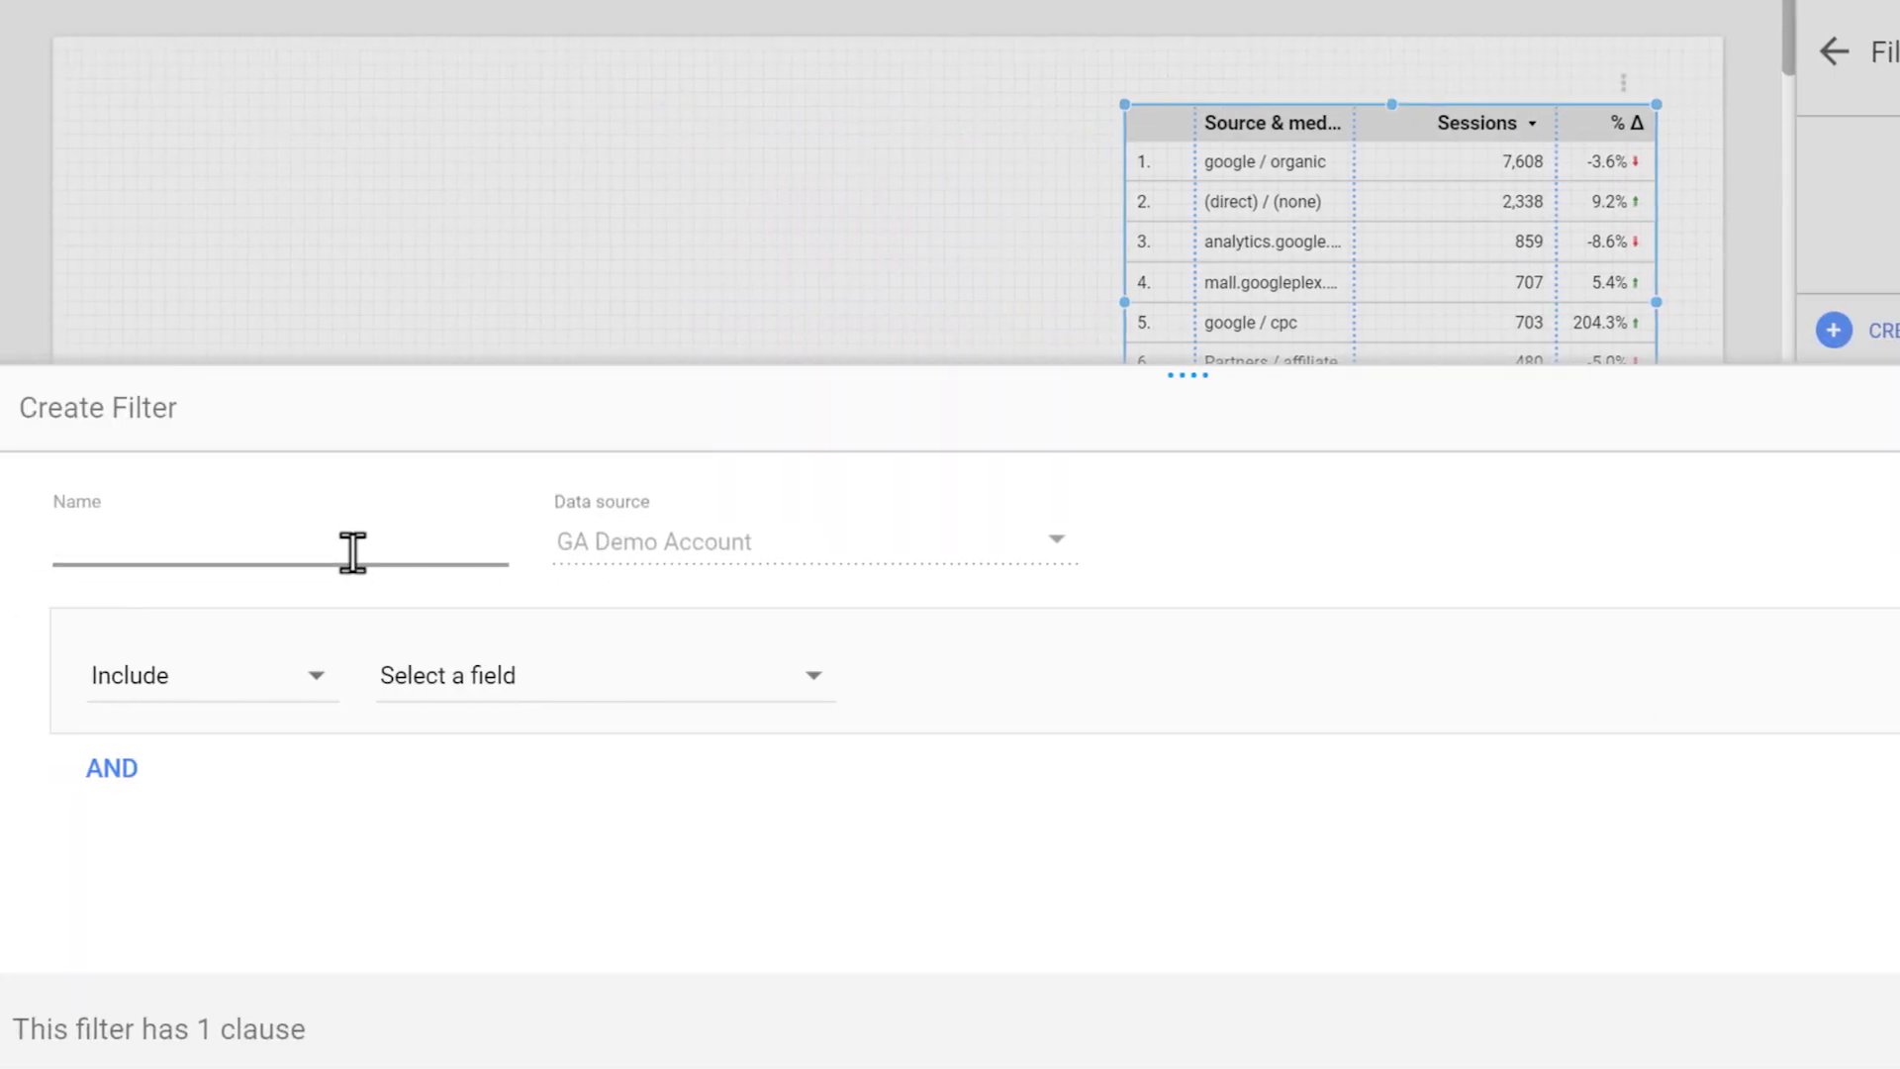
type("Mobile Sessions")
left_click(543, 673)
left_click(556, 638)
type("device")
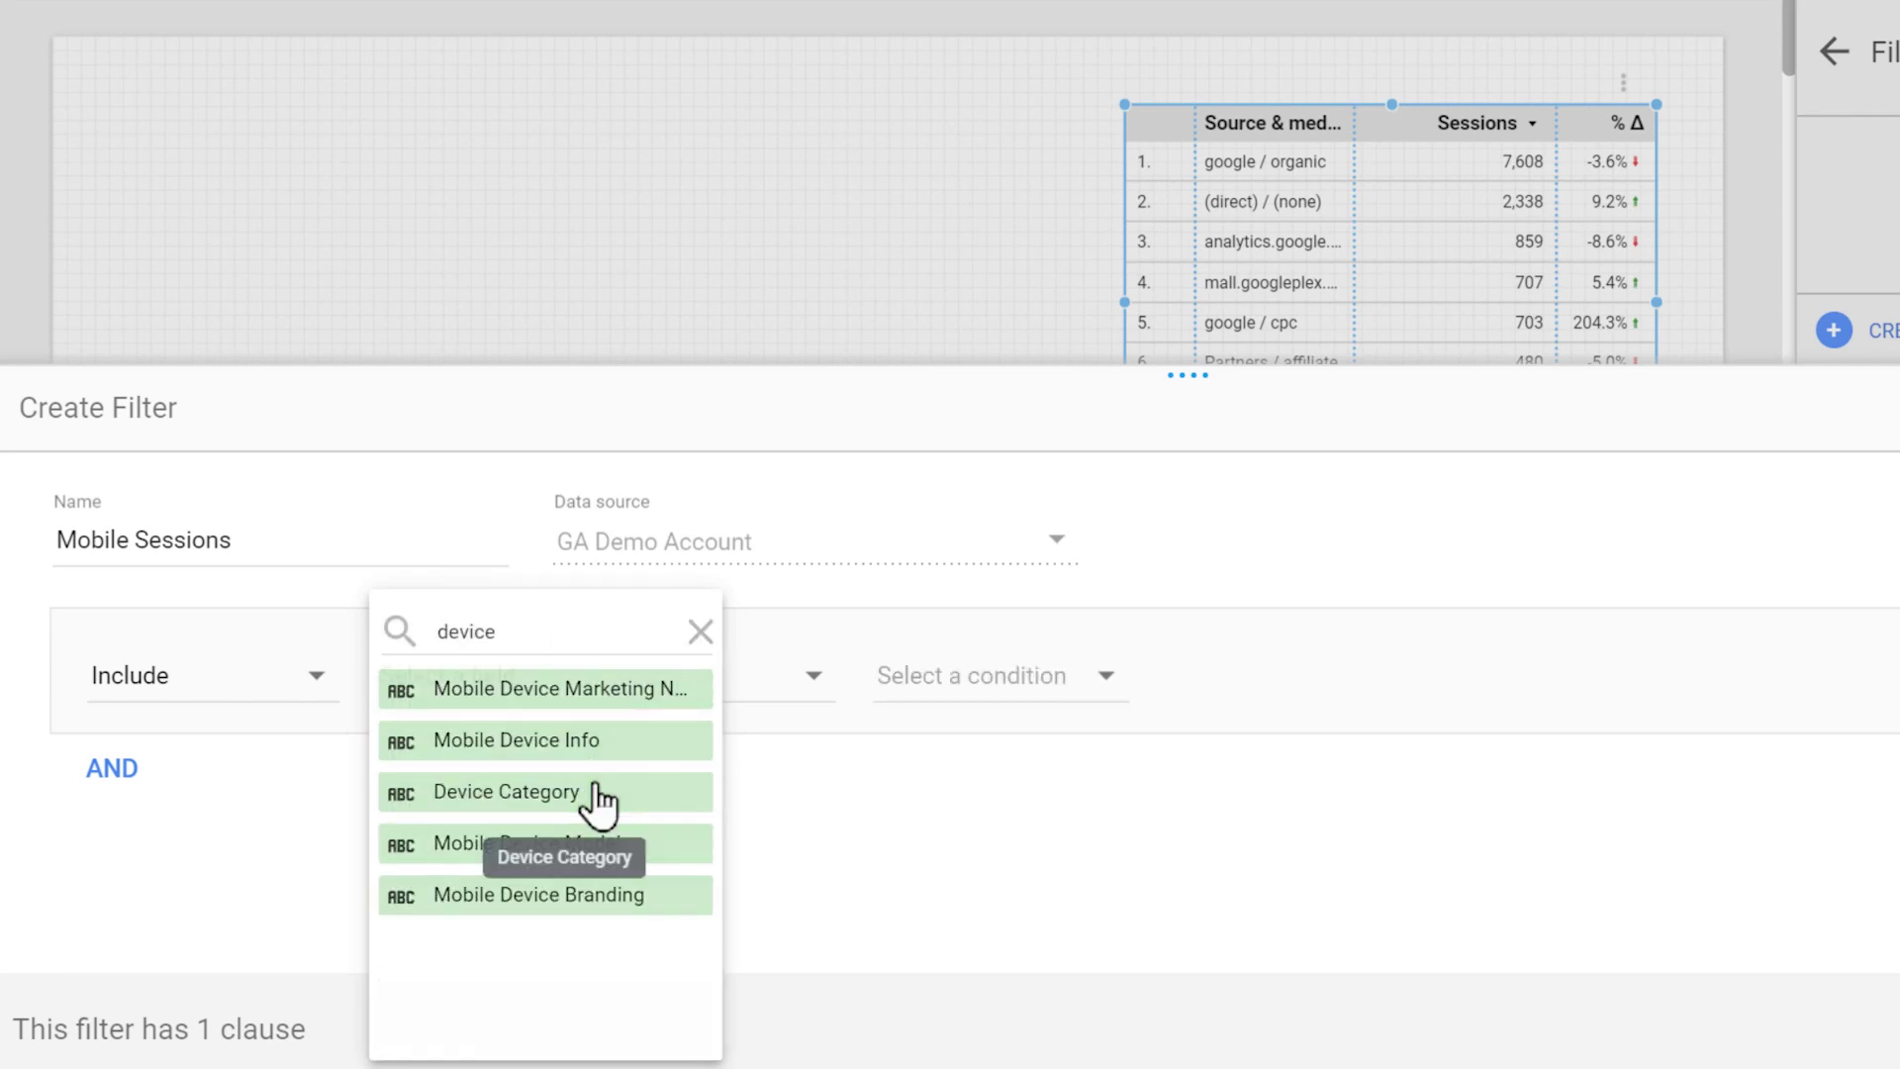
left_click(598, 798)
left_click(1064, 697)
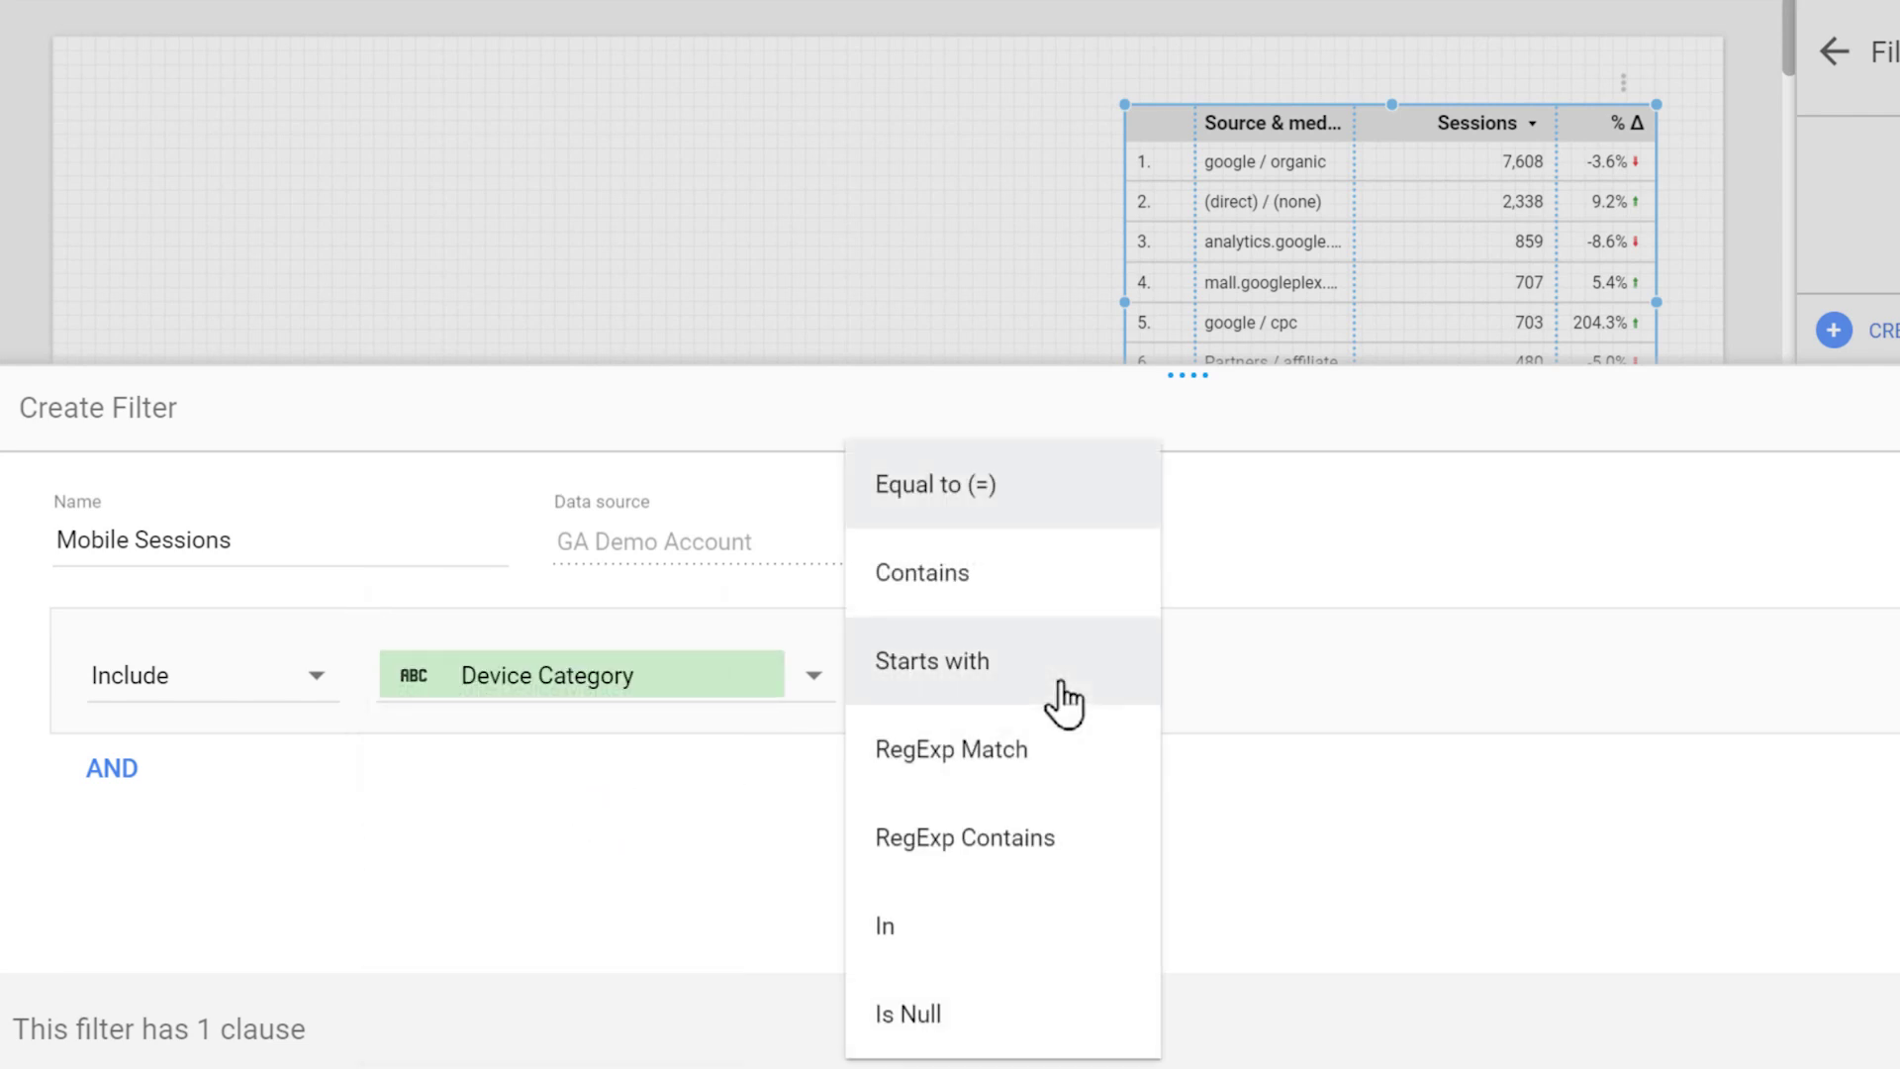
left_click(1073, 514)
type("mobile")
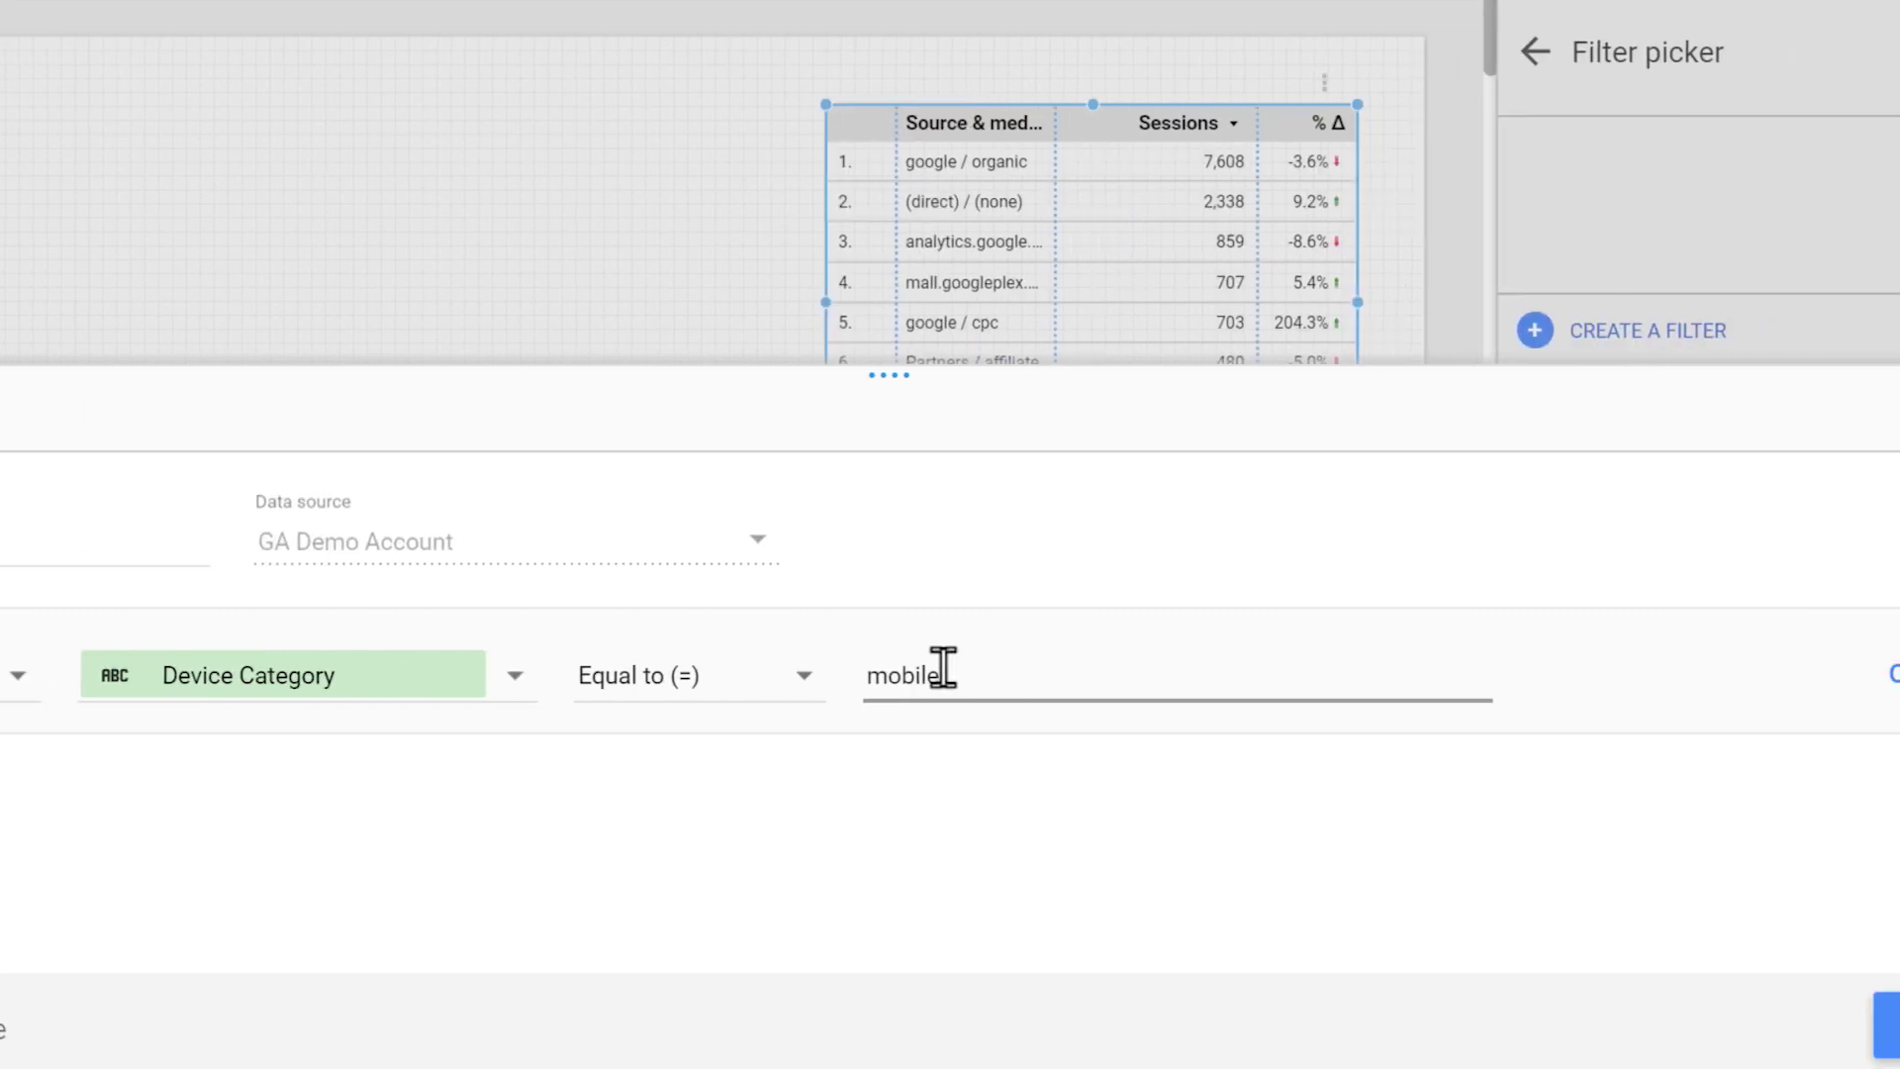
left_click(1761, 1029)
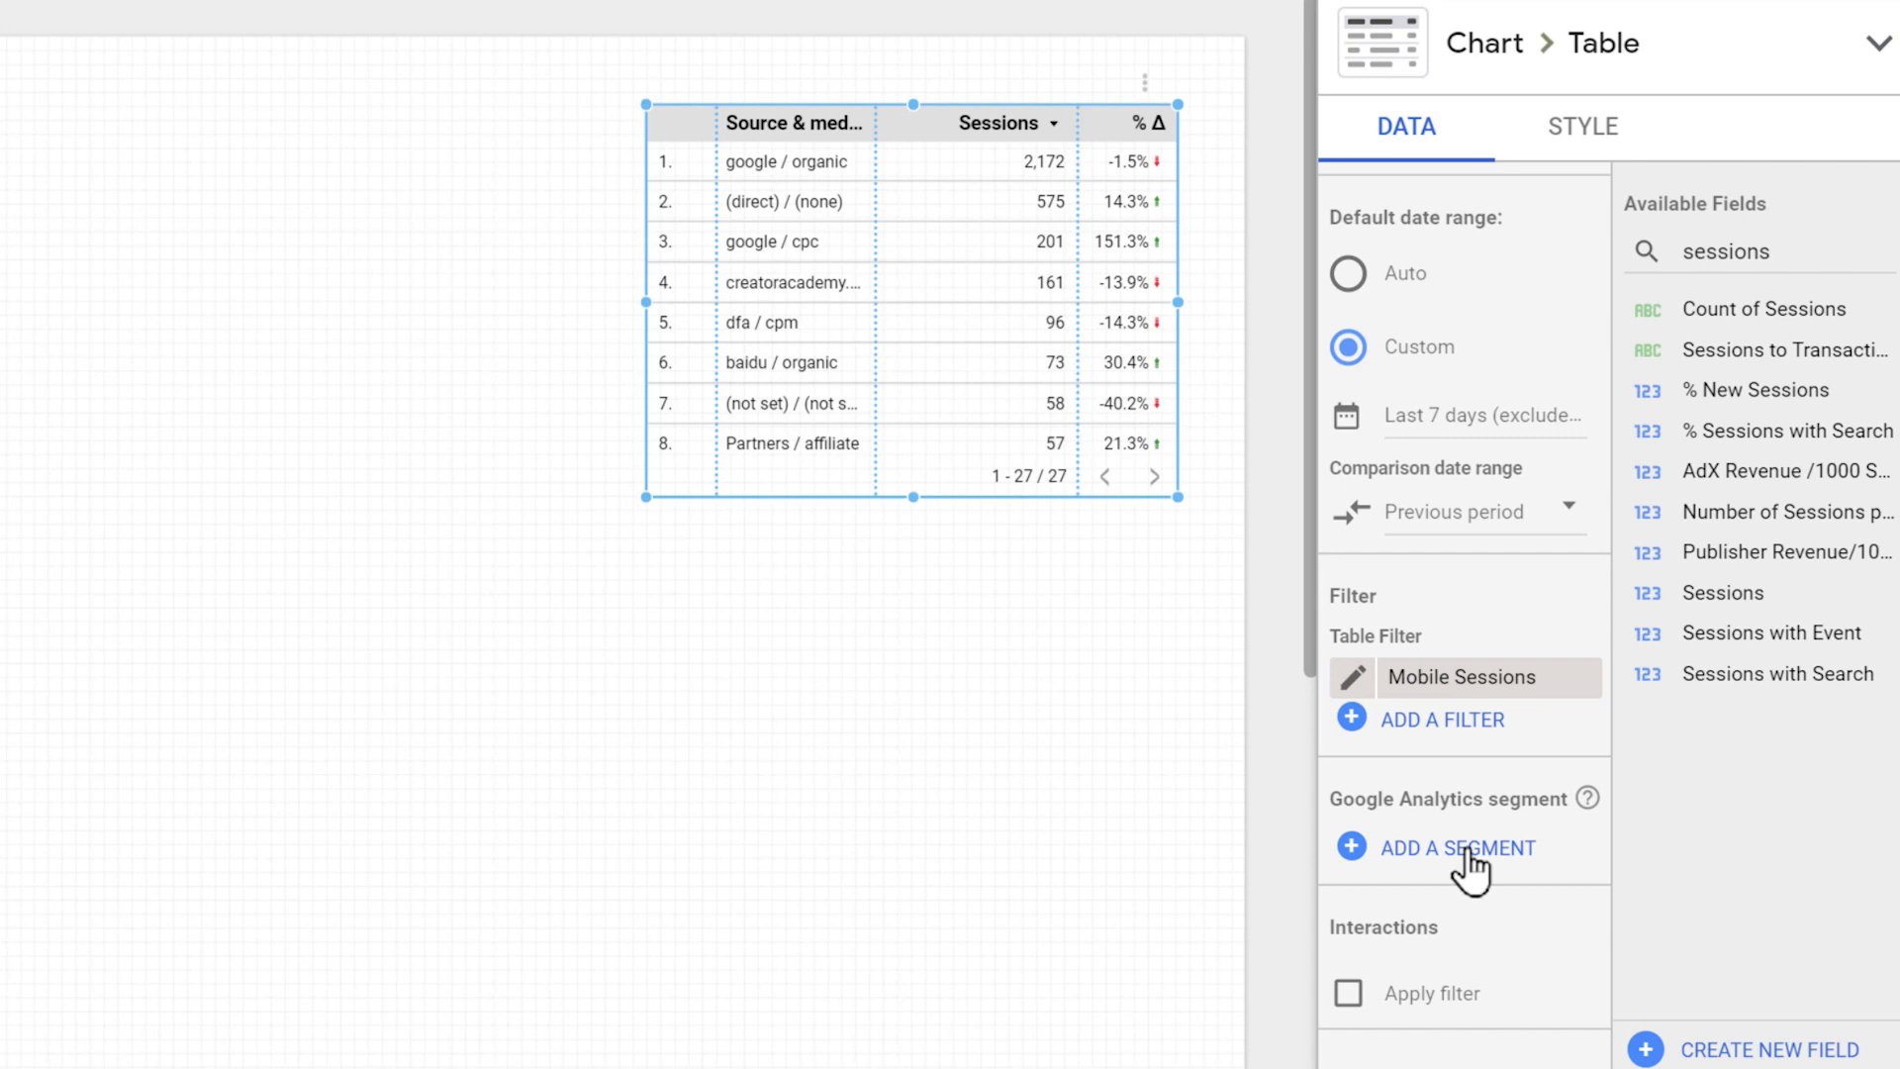
Step: Apply the Returning Users system segment to the table's data
left_click(1472, 857)
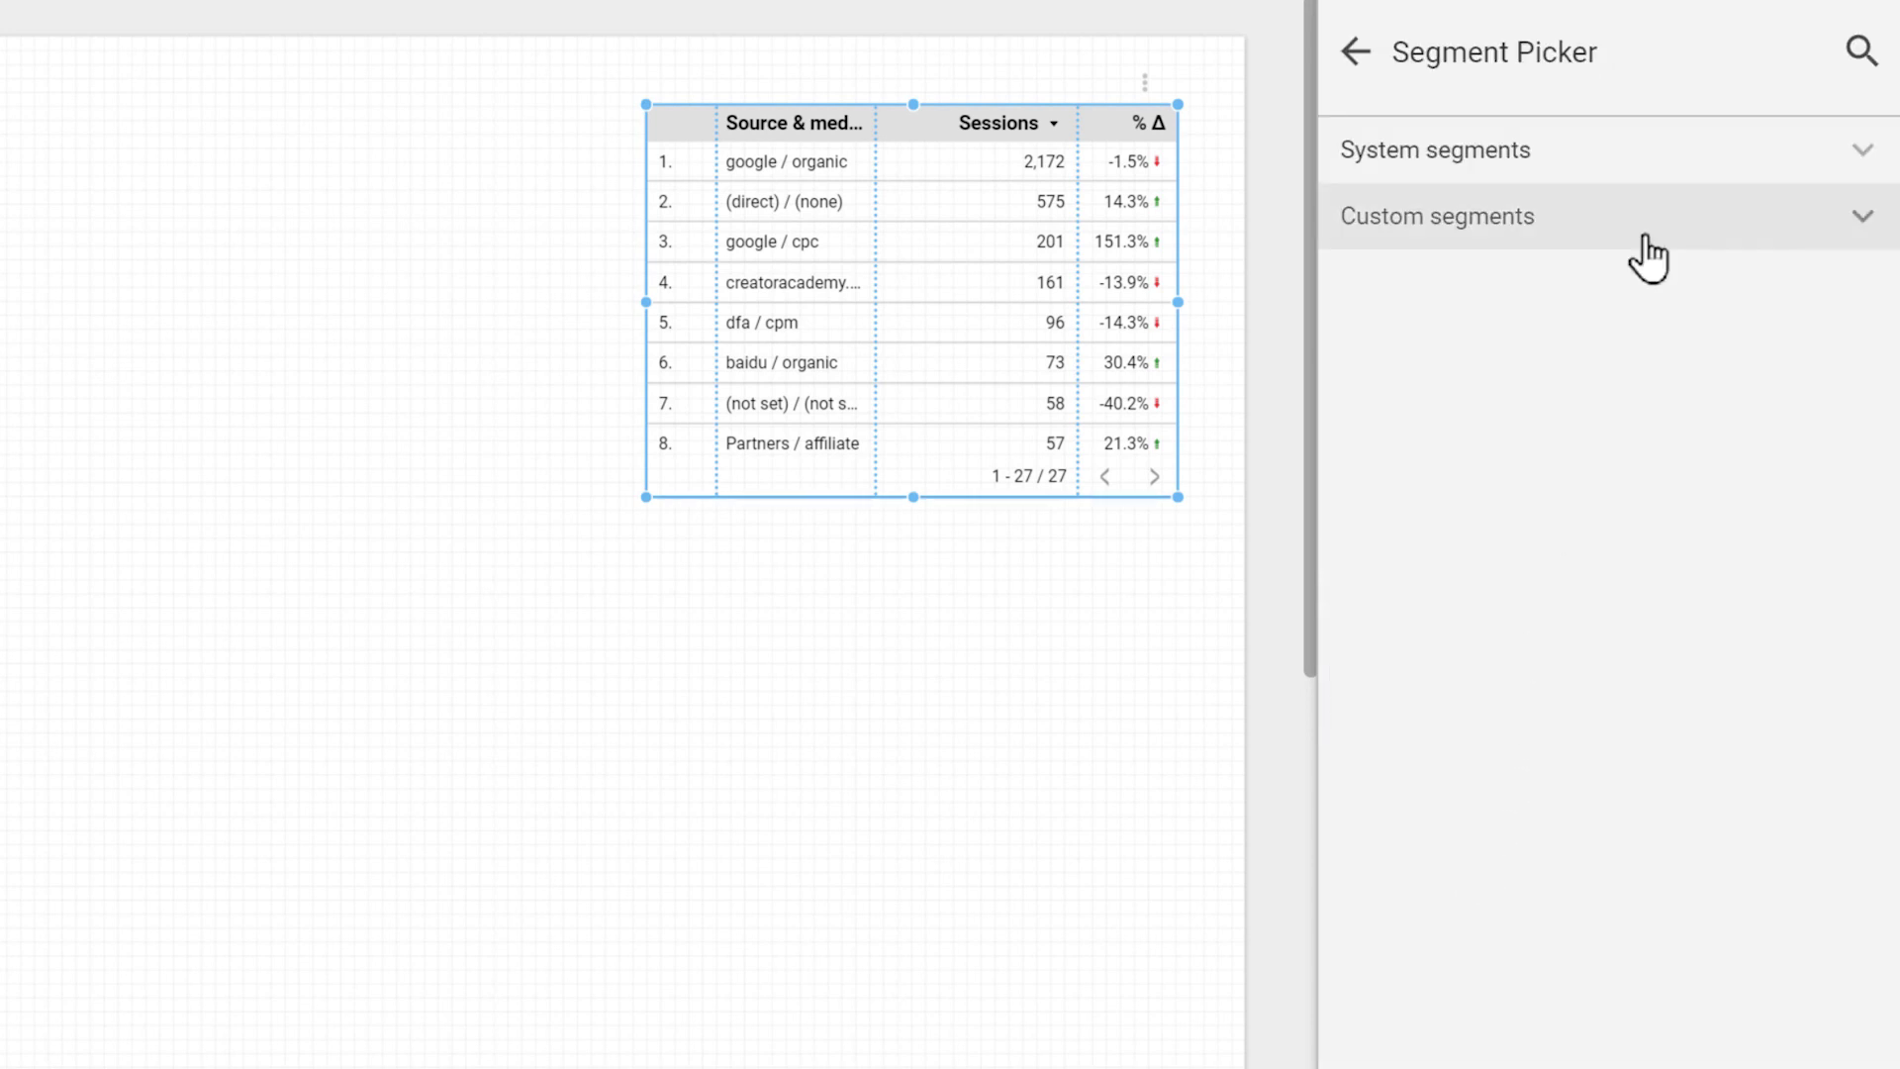
left_click(1641, 161)
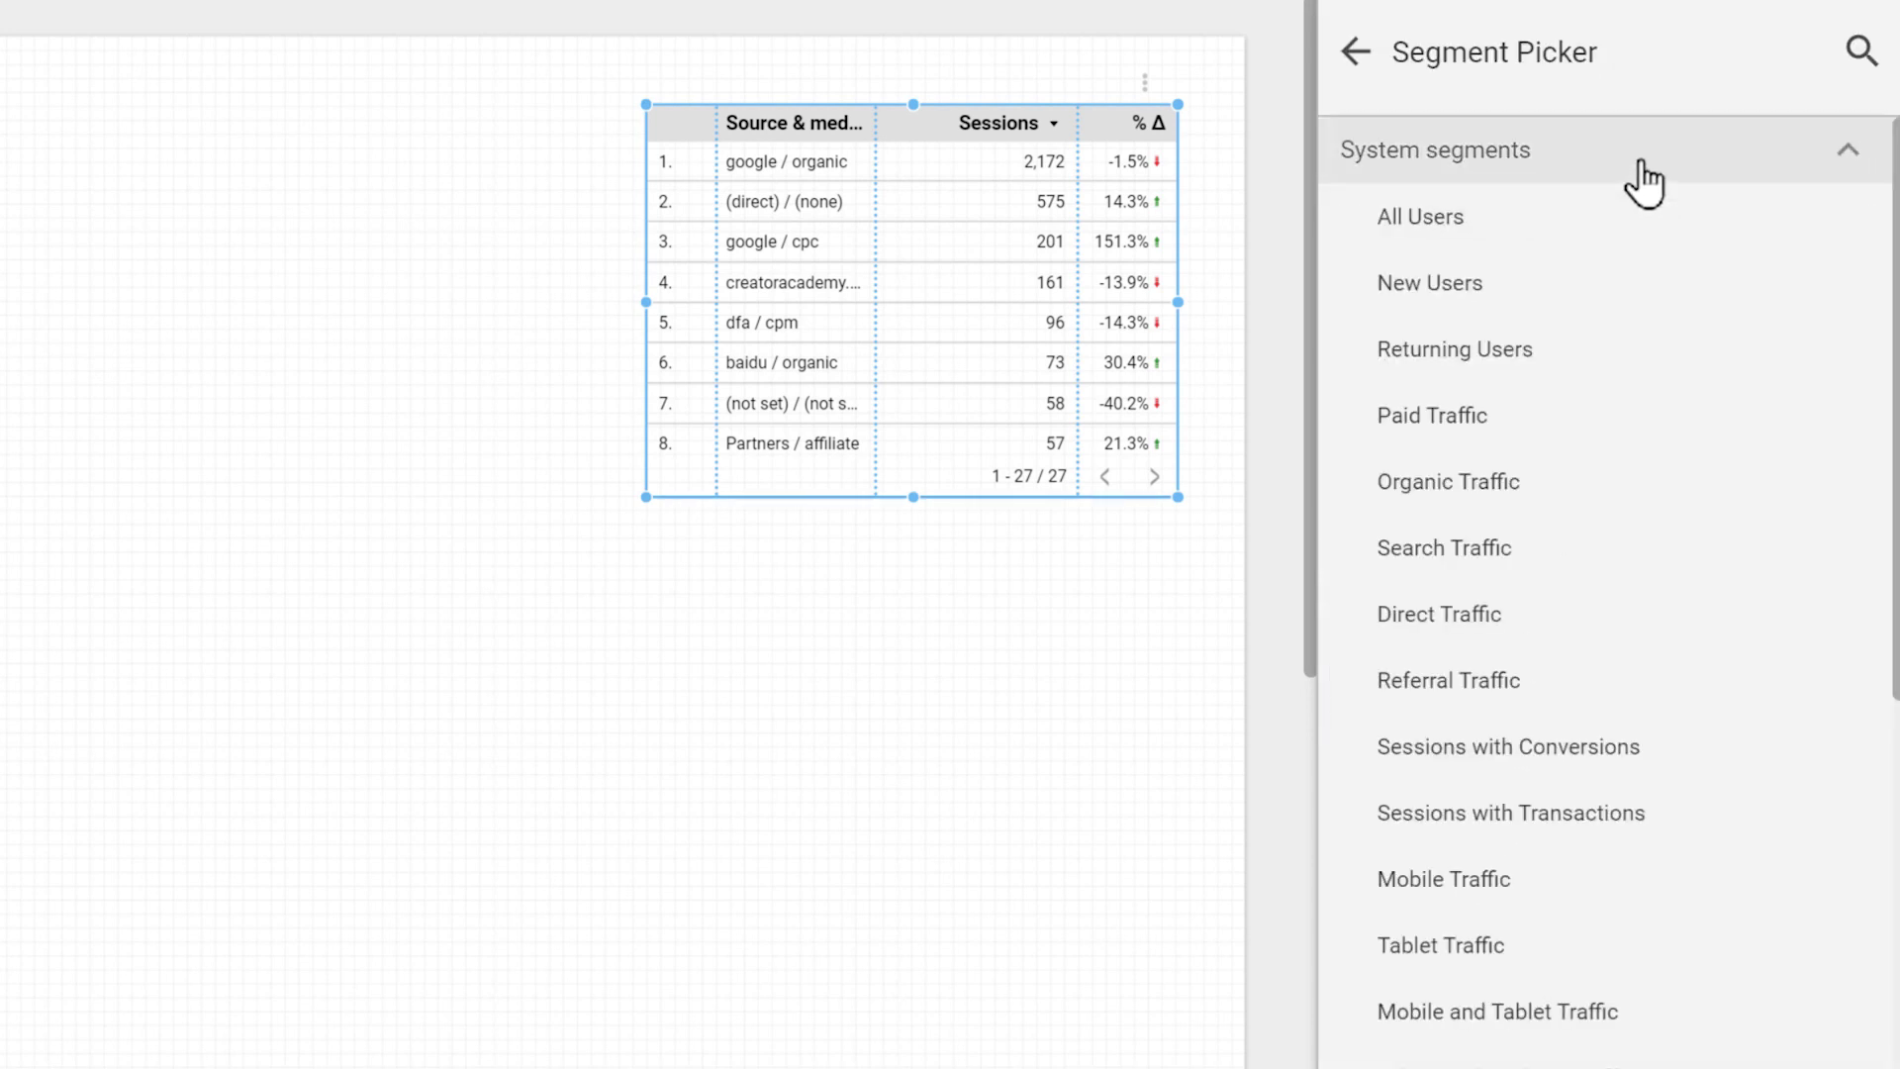
left_click(1646, 355)
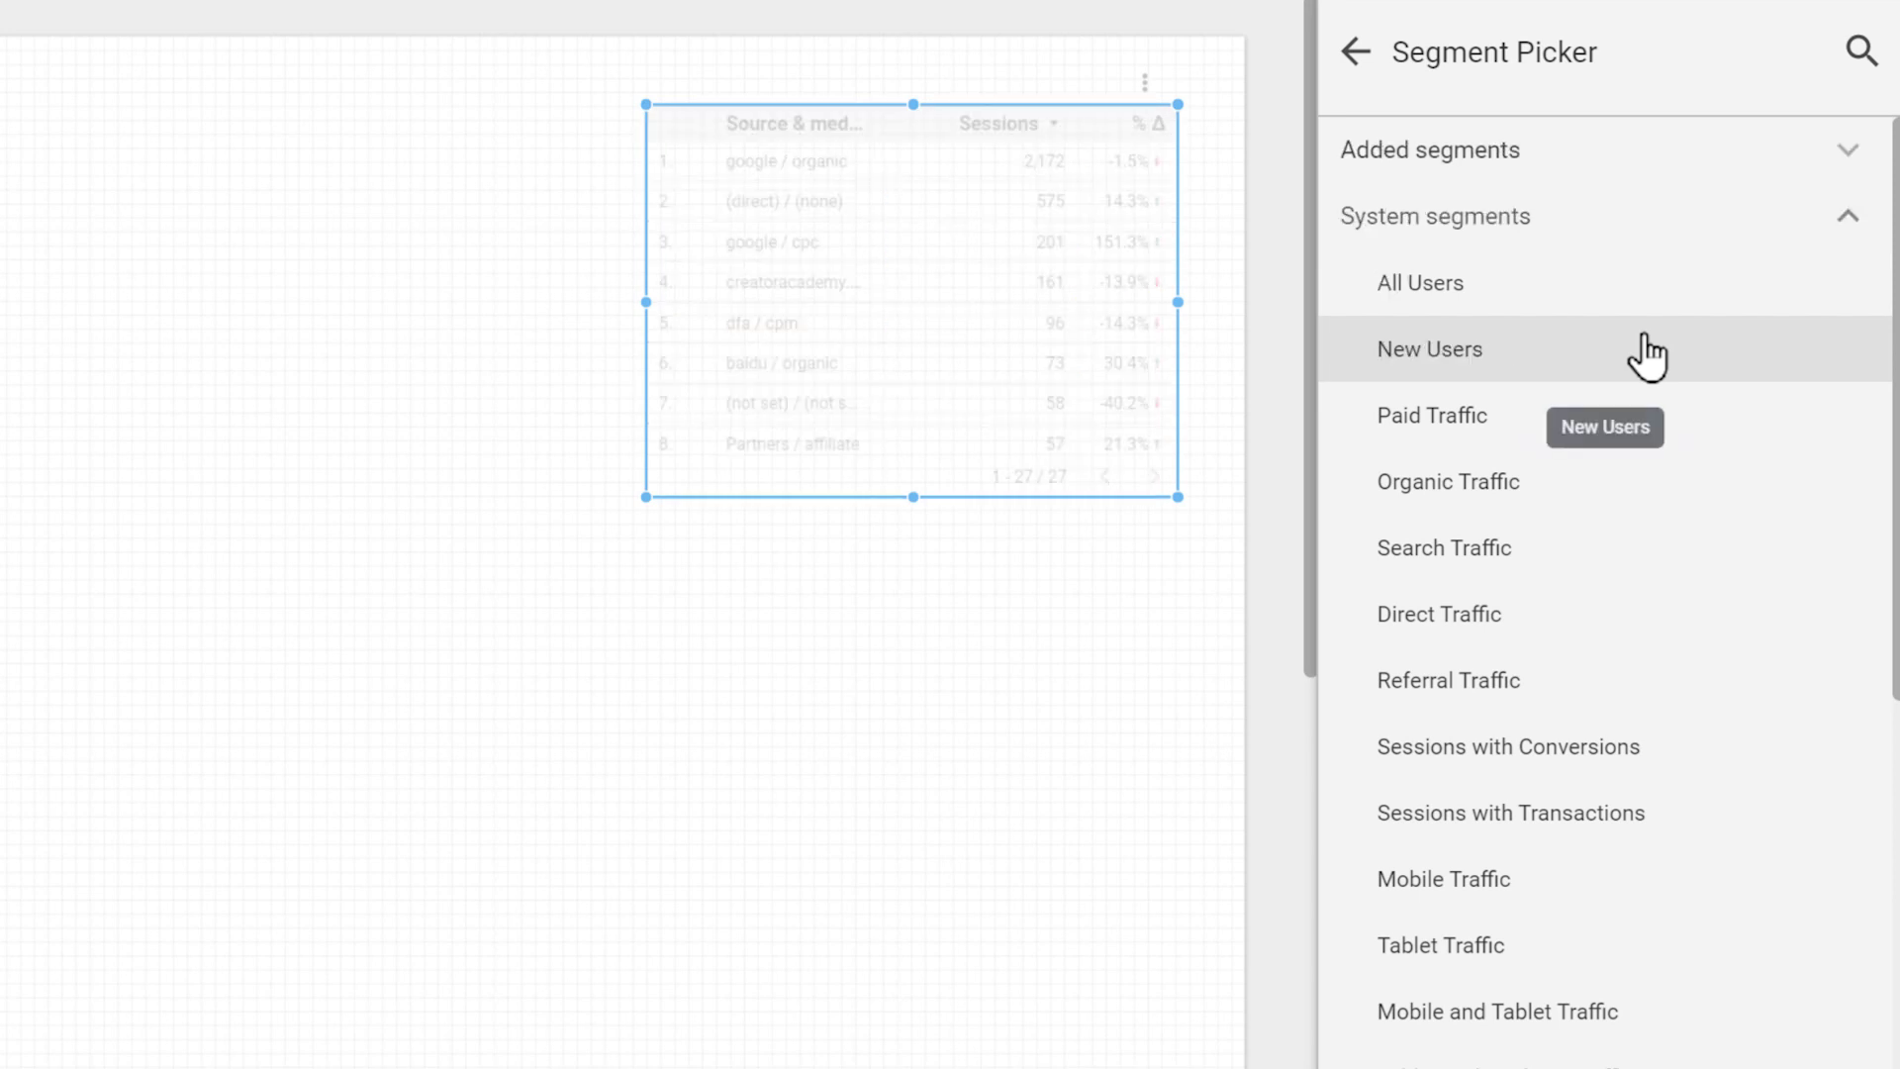
left_click(1356, 54)
mouse_move(1489, 877)
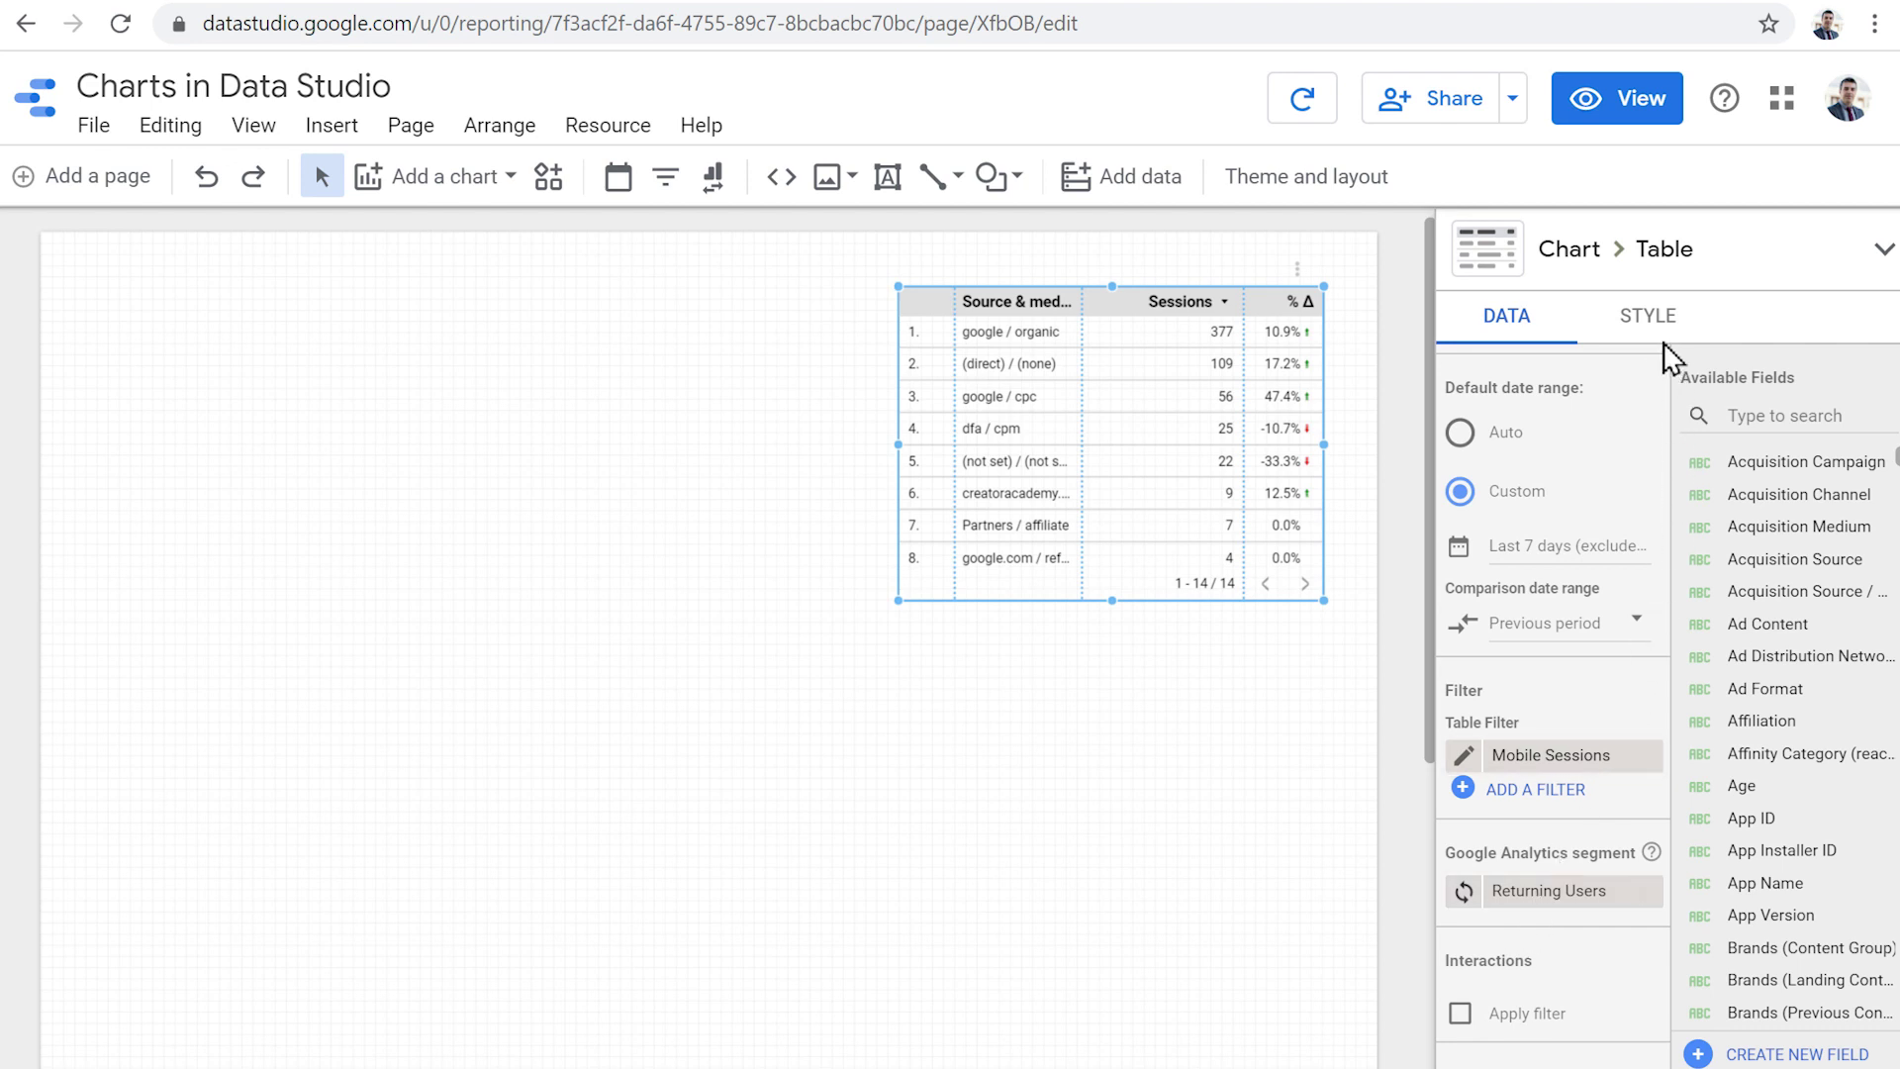
Step: Style the header as Raleway 16px teal and set the label font to Roboto Condensed
left_click(1648, 316)
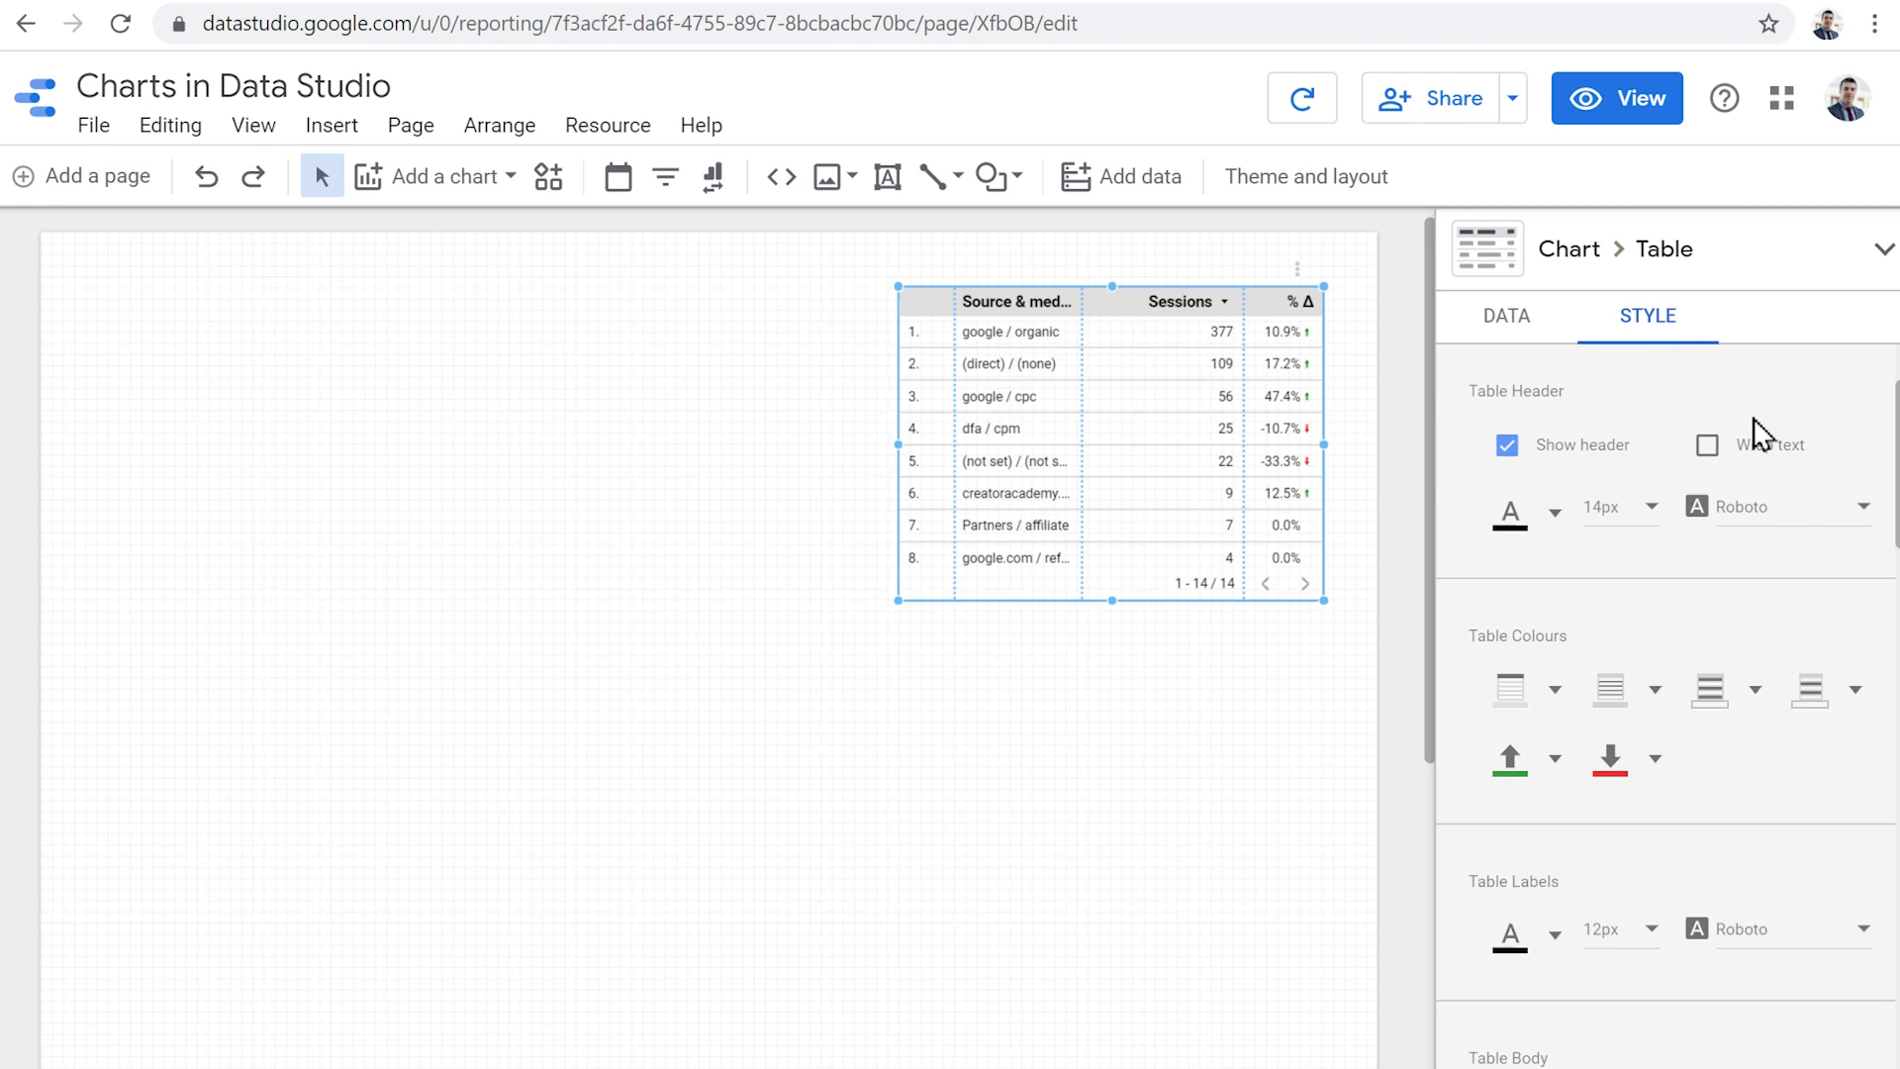
left_click(1811, 510)
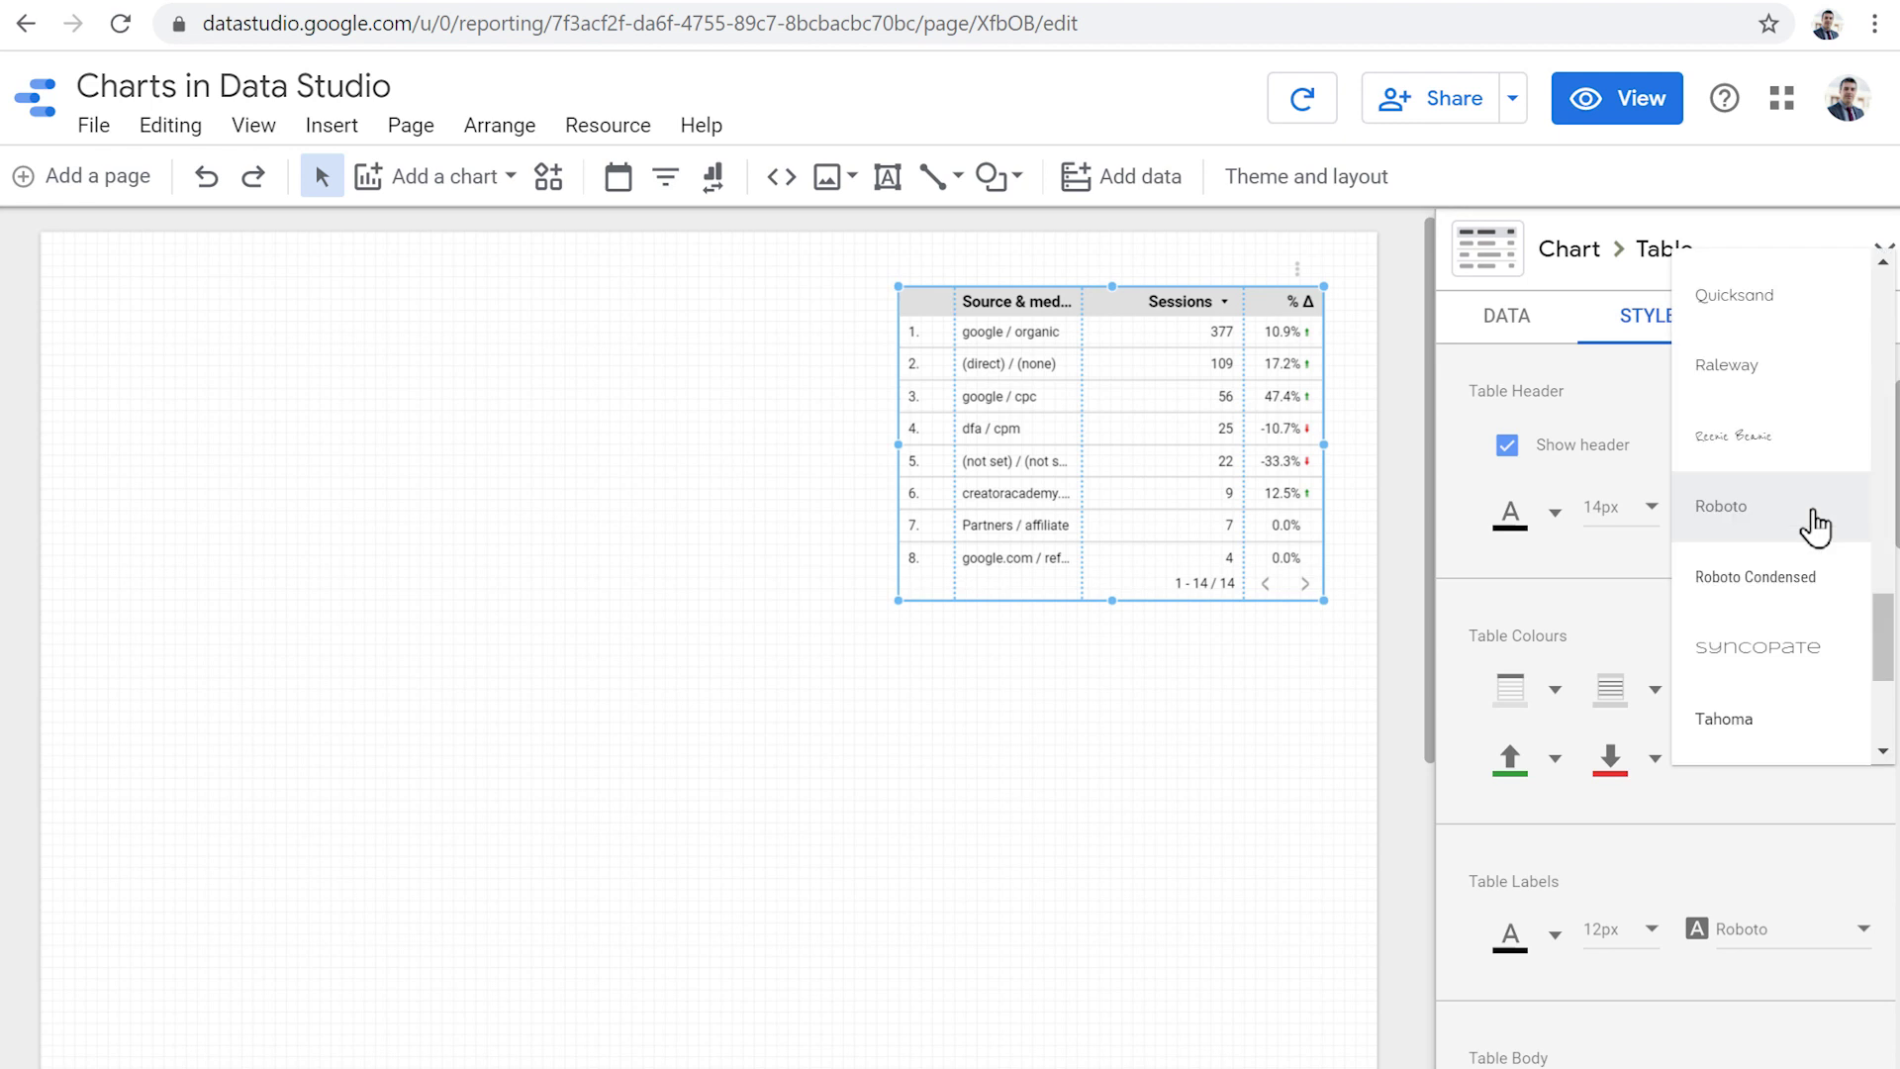
left_click(1810, 381)
left_click(1837, 940)
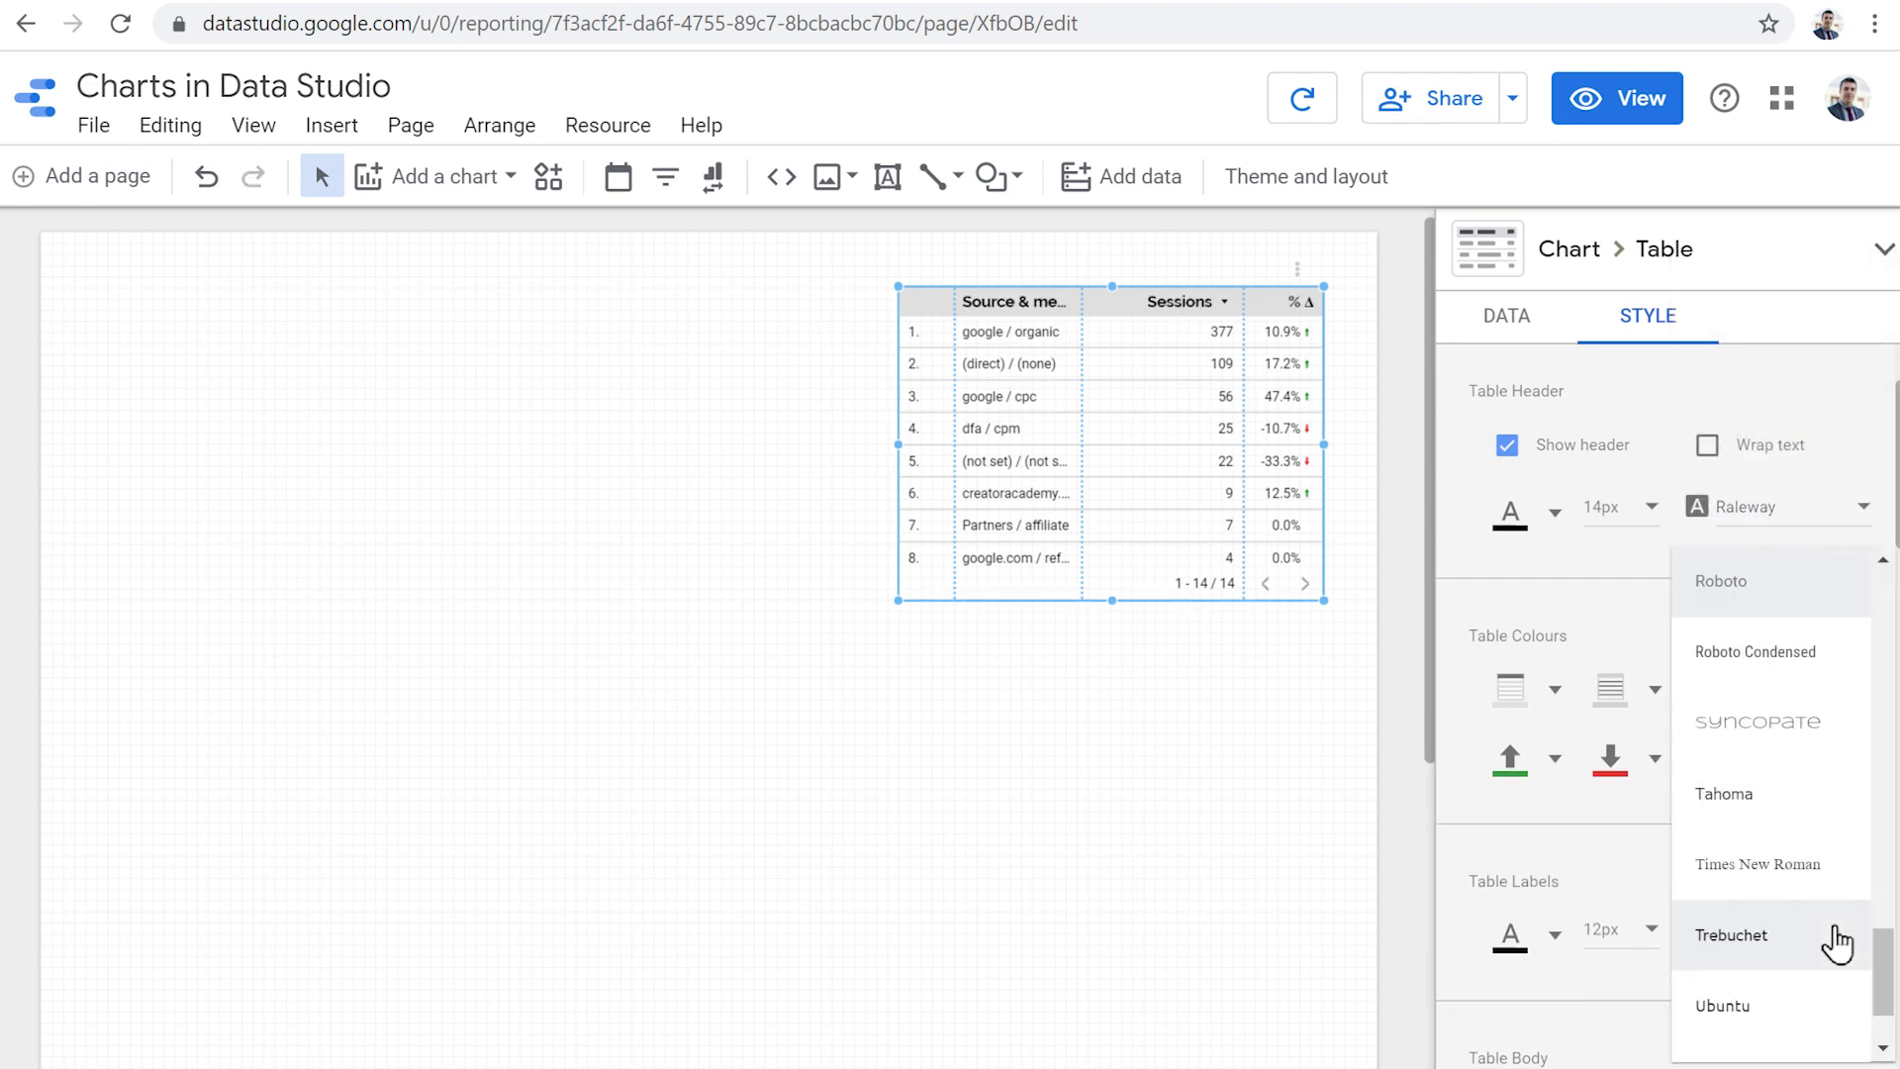
left_click(1815, 671)
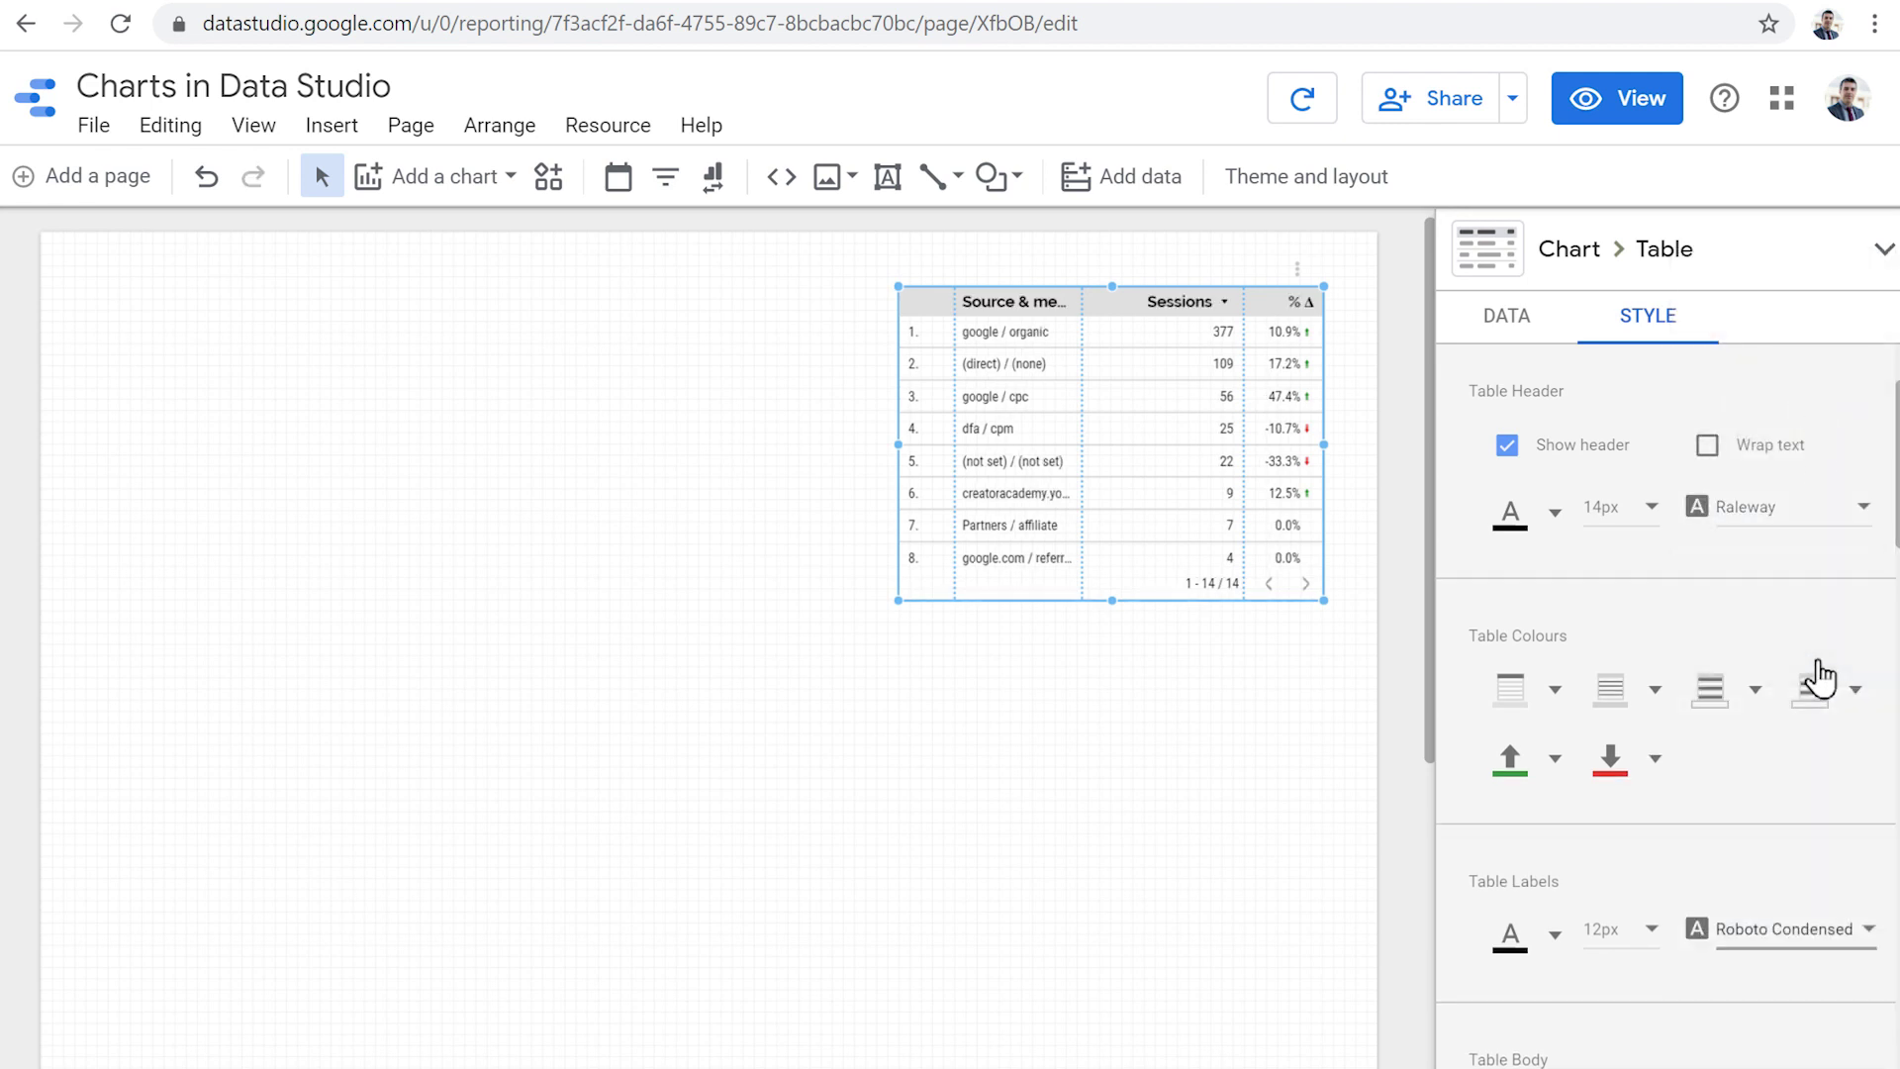
left_click(1645, 519)
left_click(1641, 584)
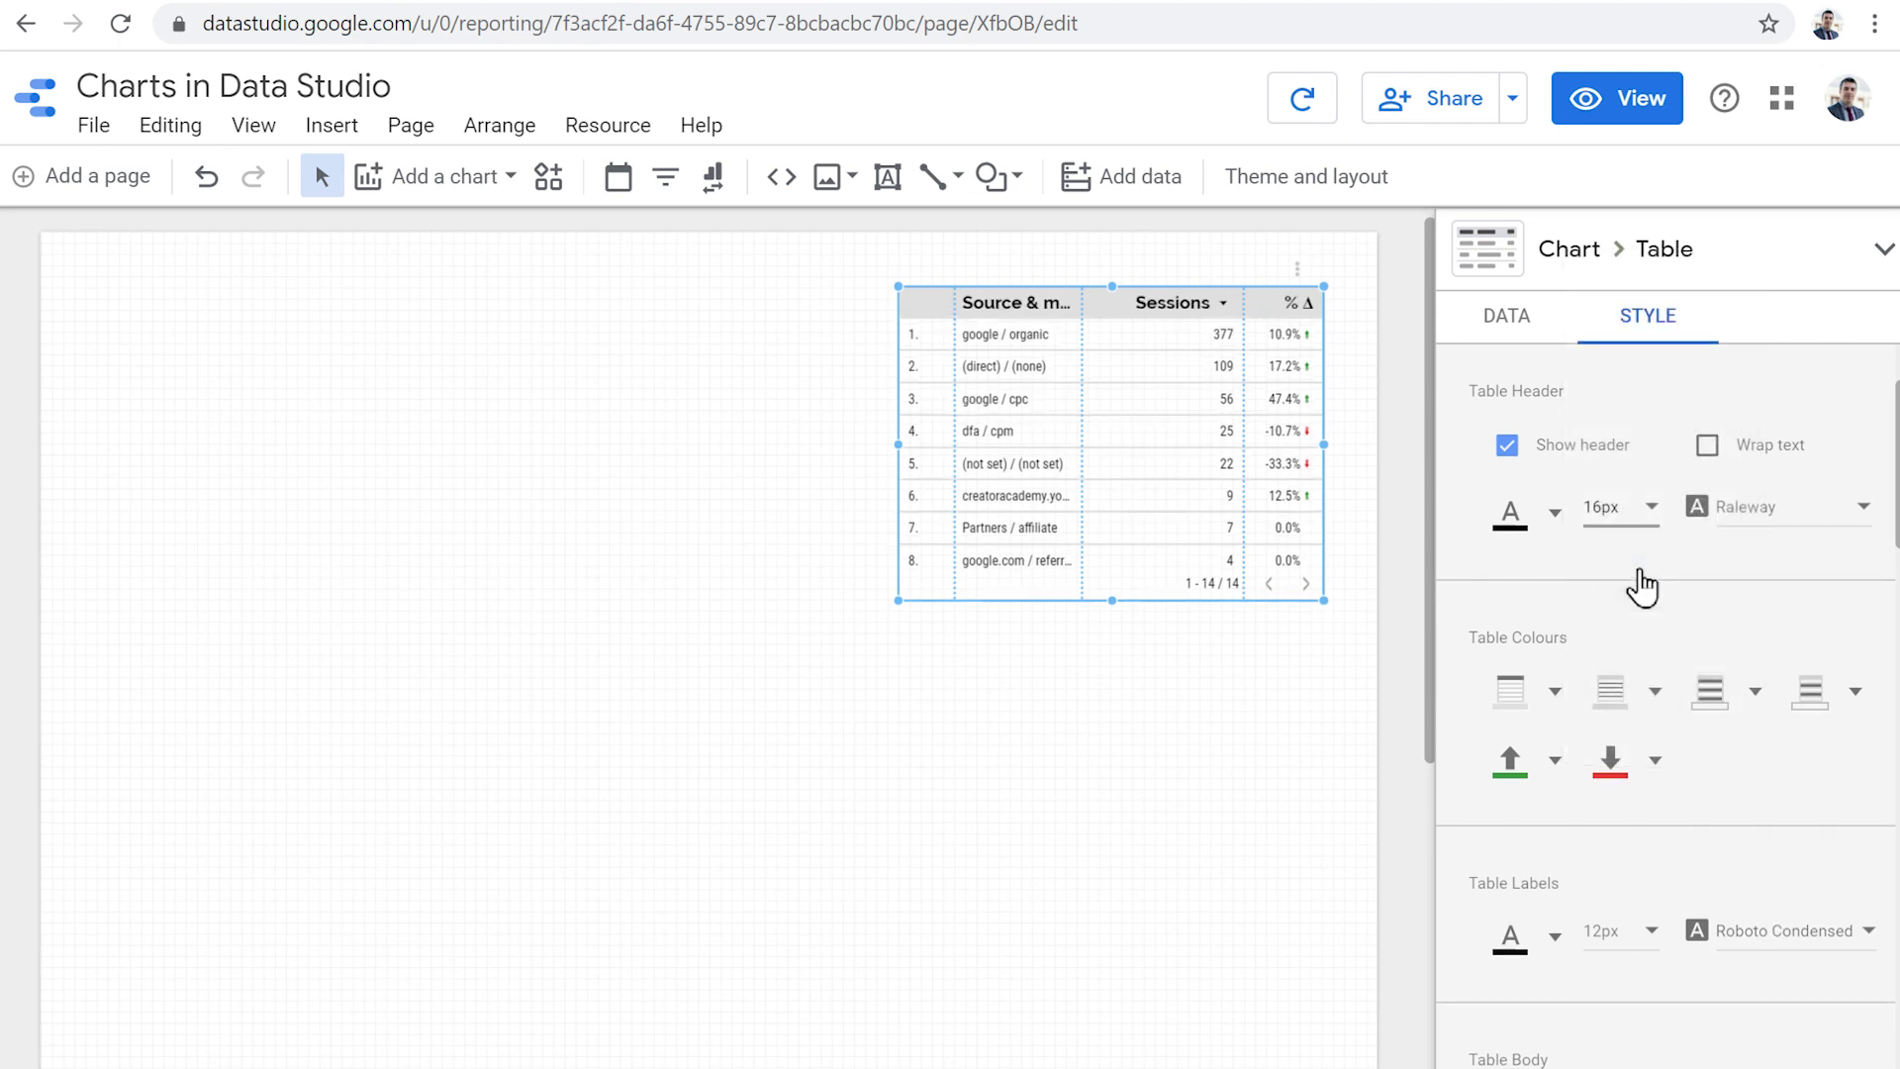
left_click(1556, 515)
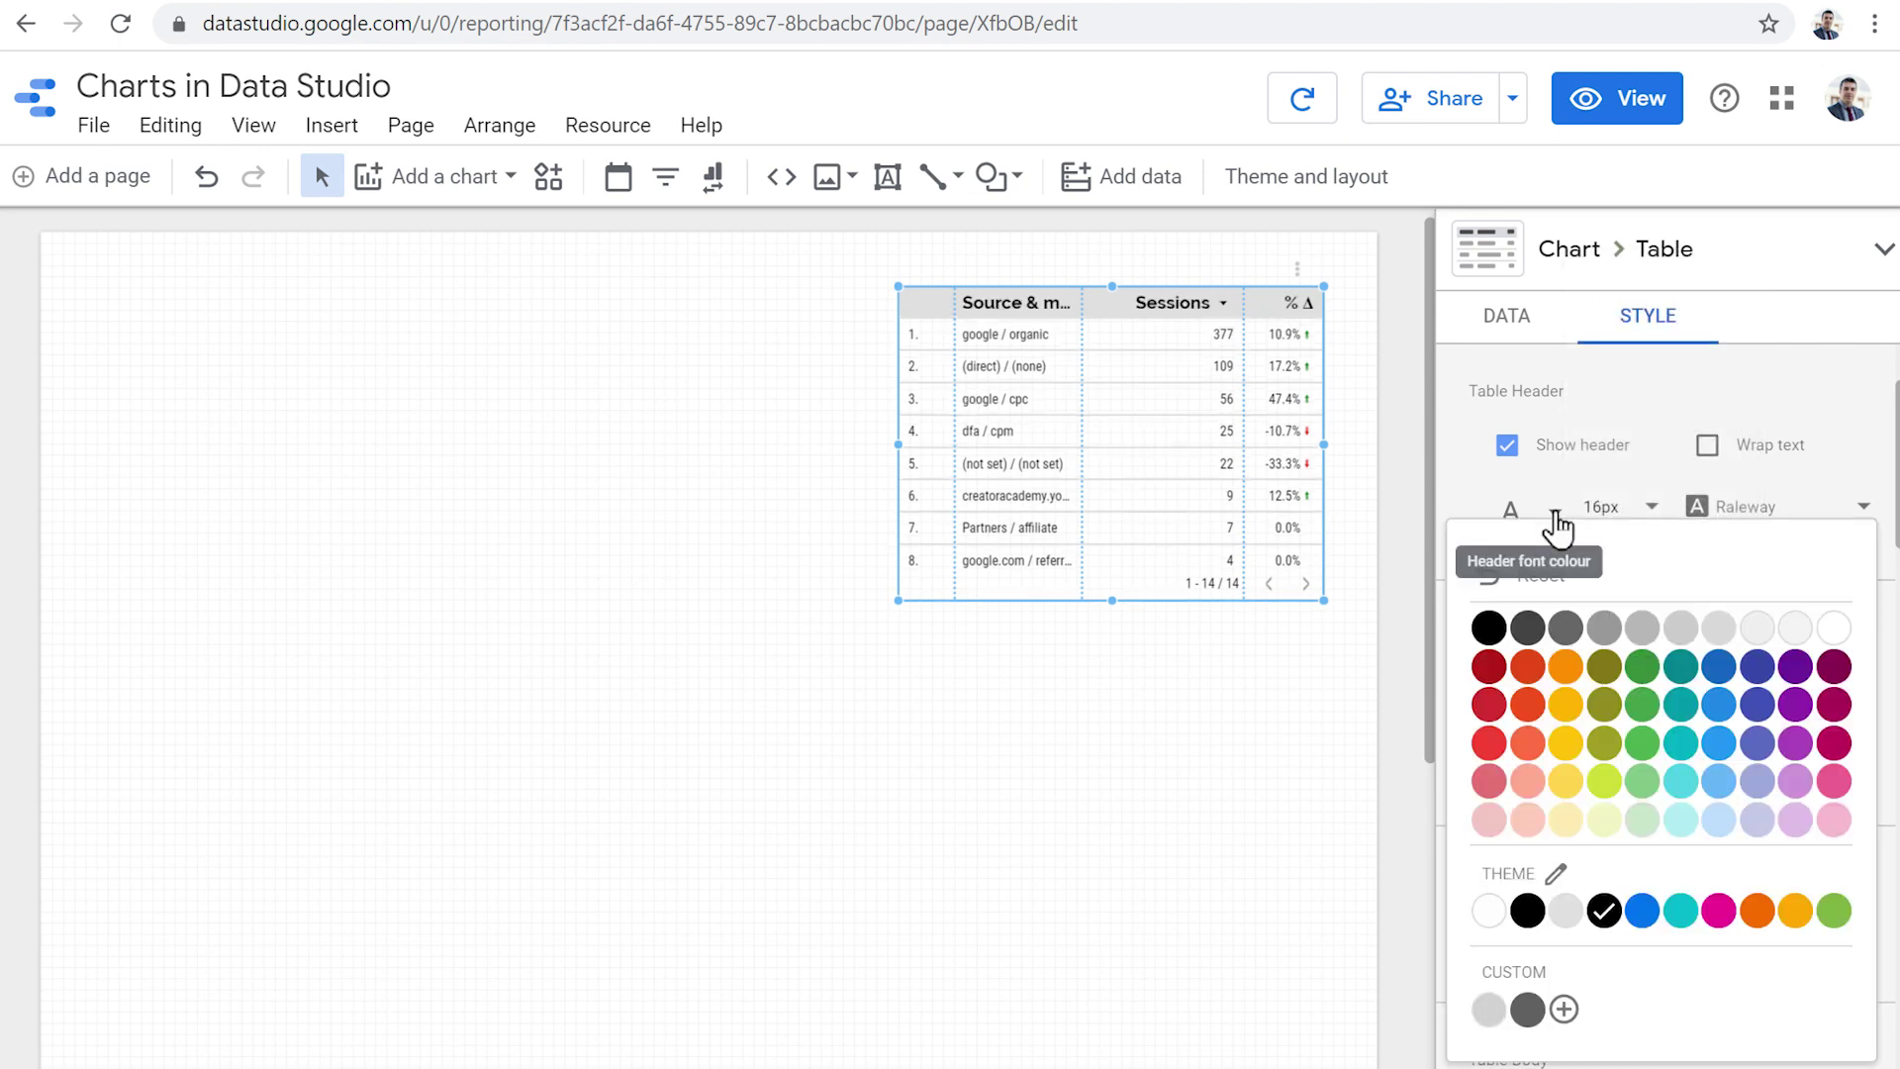
left_click(1685, 669)
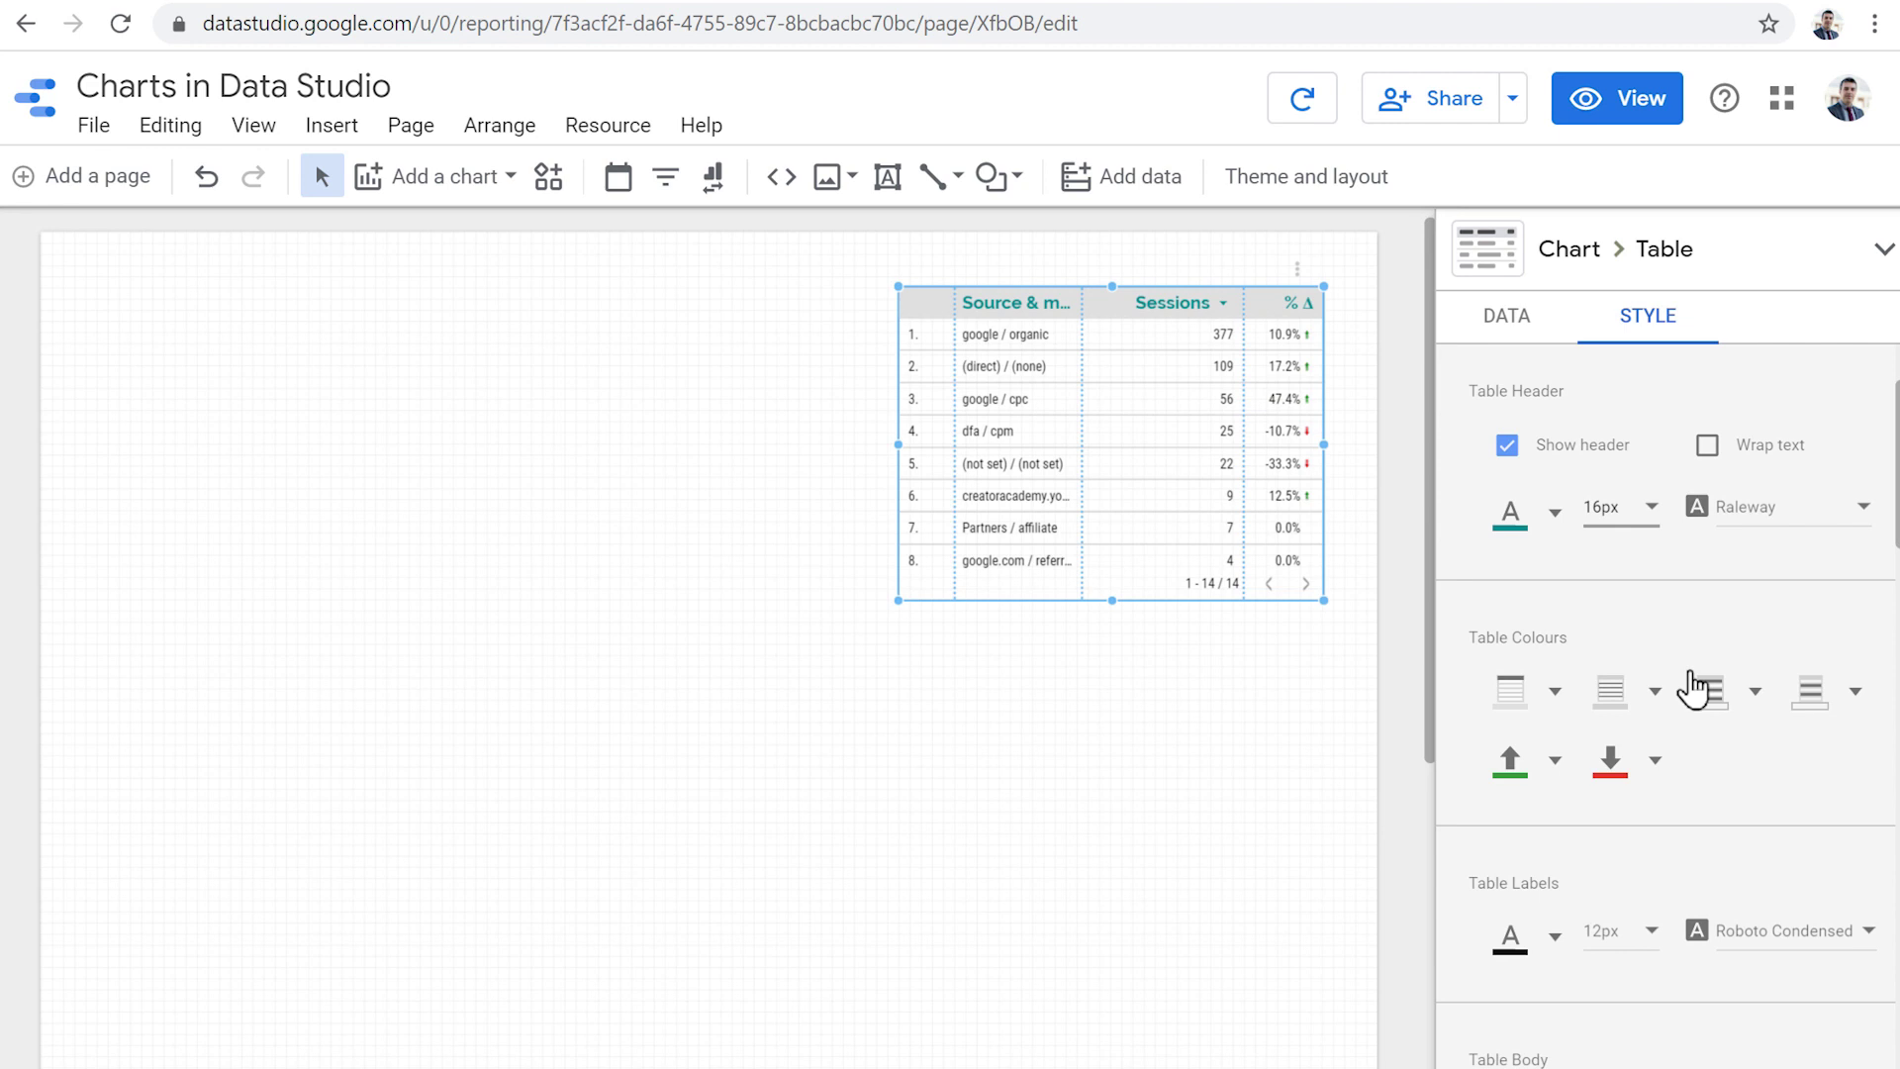
Step: Left-align the Sessions metric values and widen the Source & medium column
scroll(1583, 692, "down", 12)
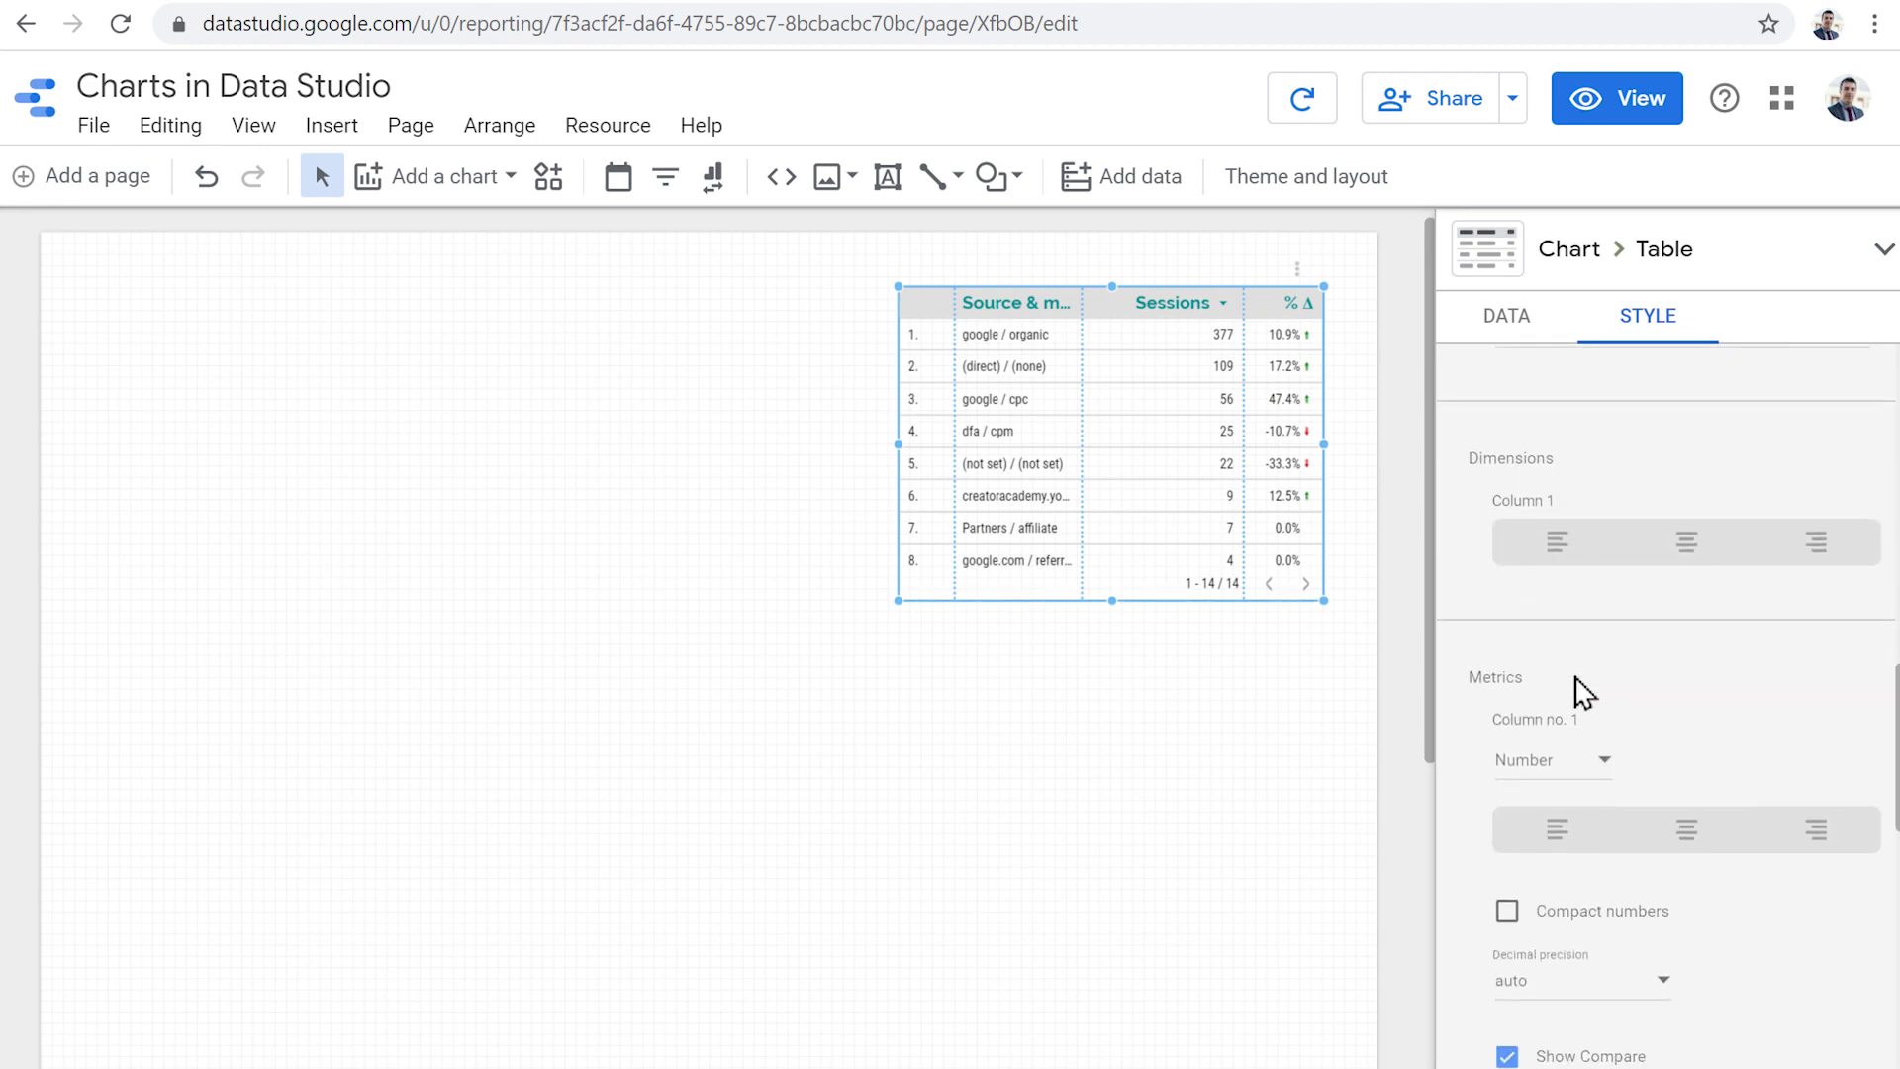
left_click(1557, 832)
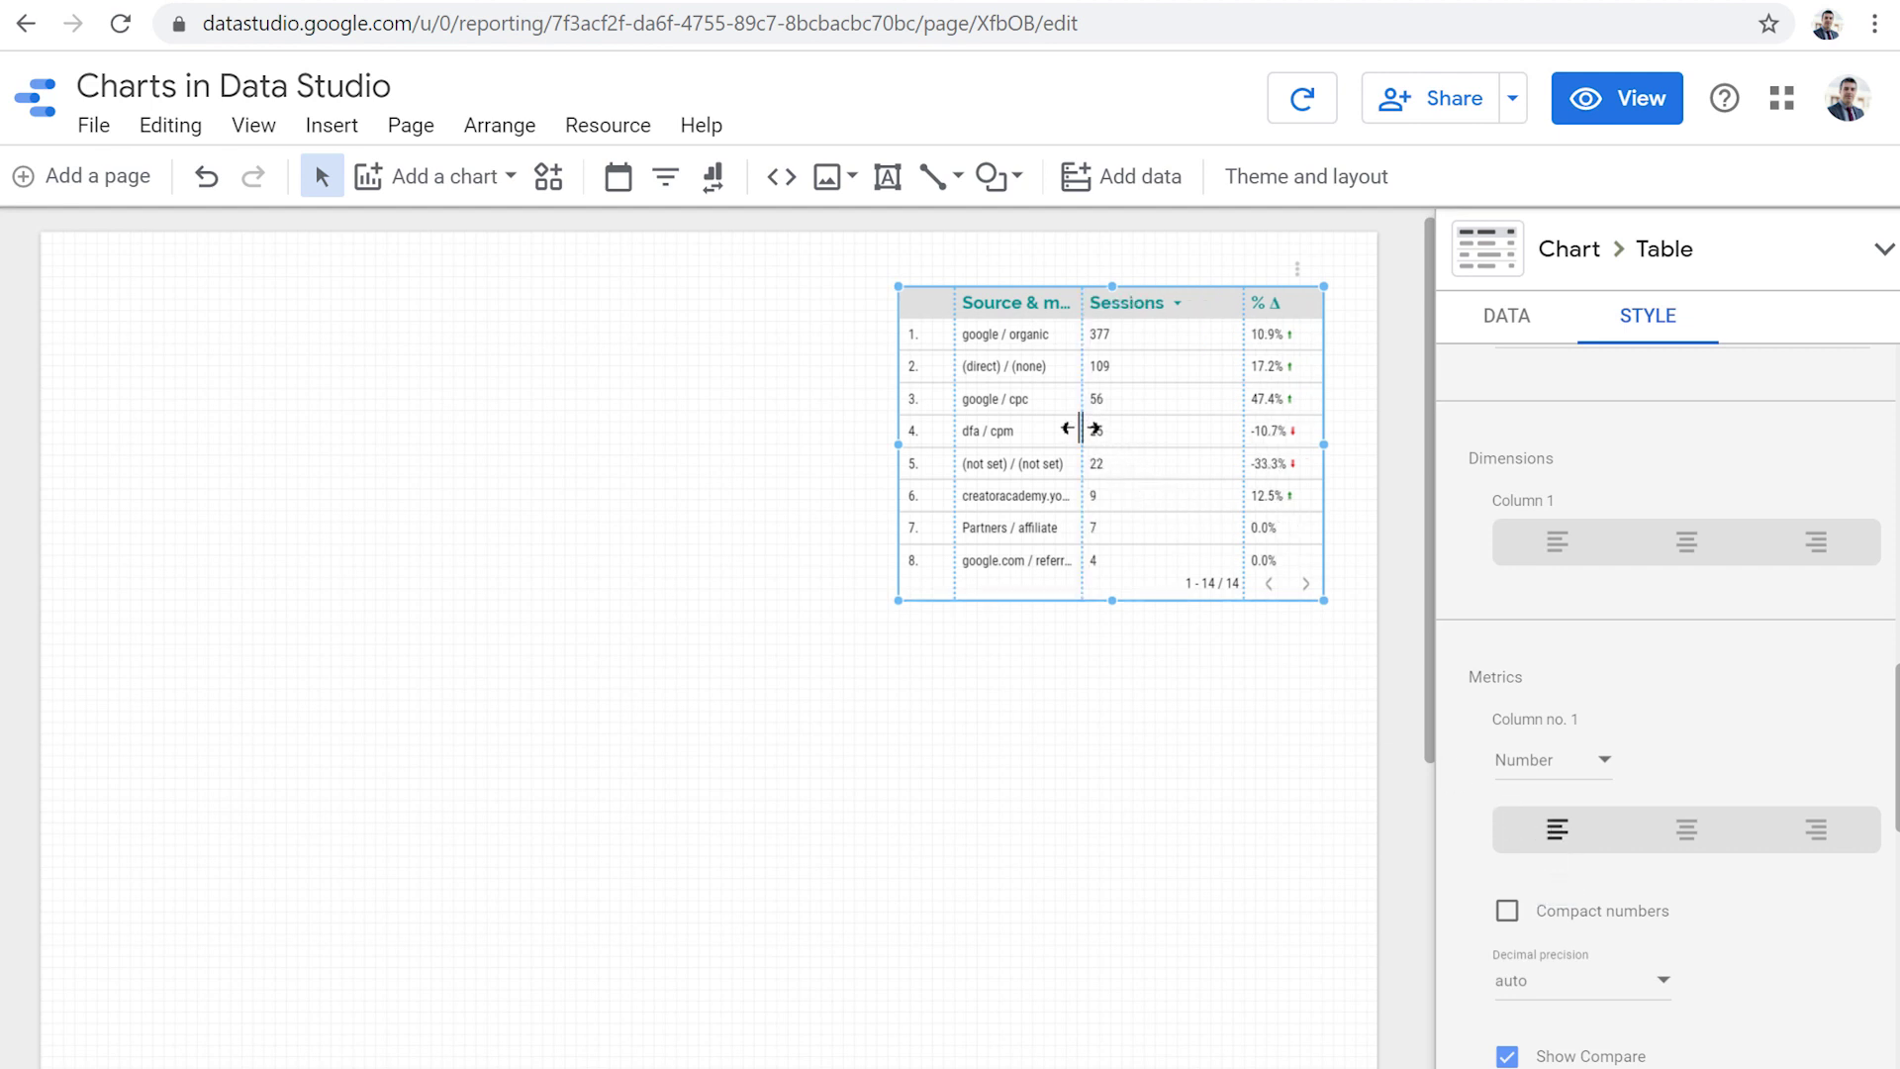
left_click_drag(1082, 429, 1081, 428)
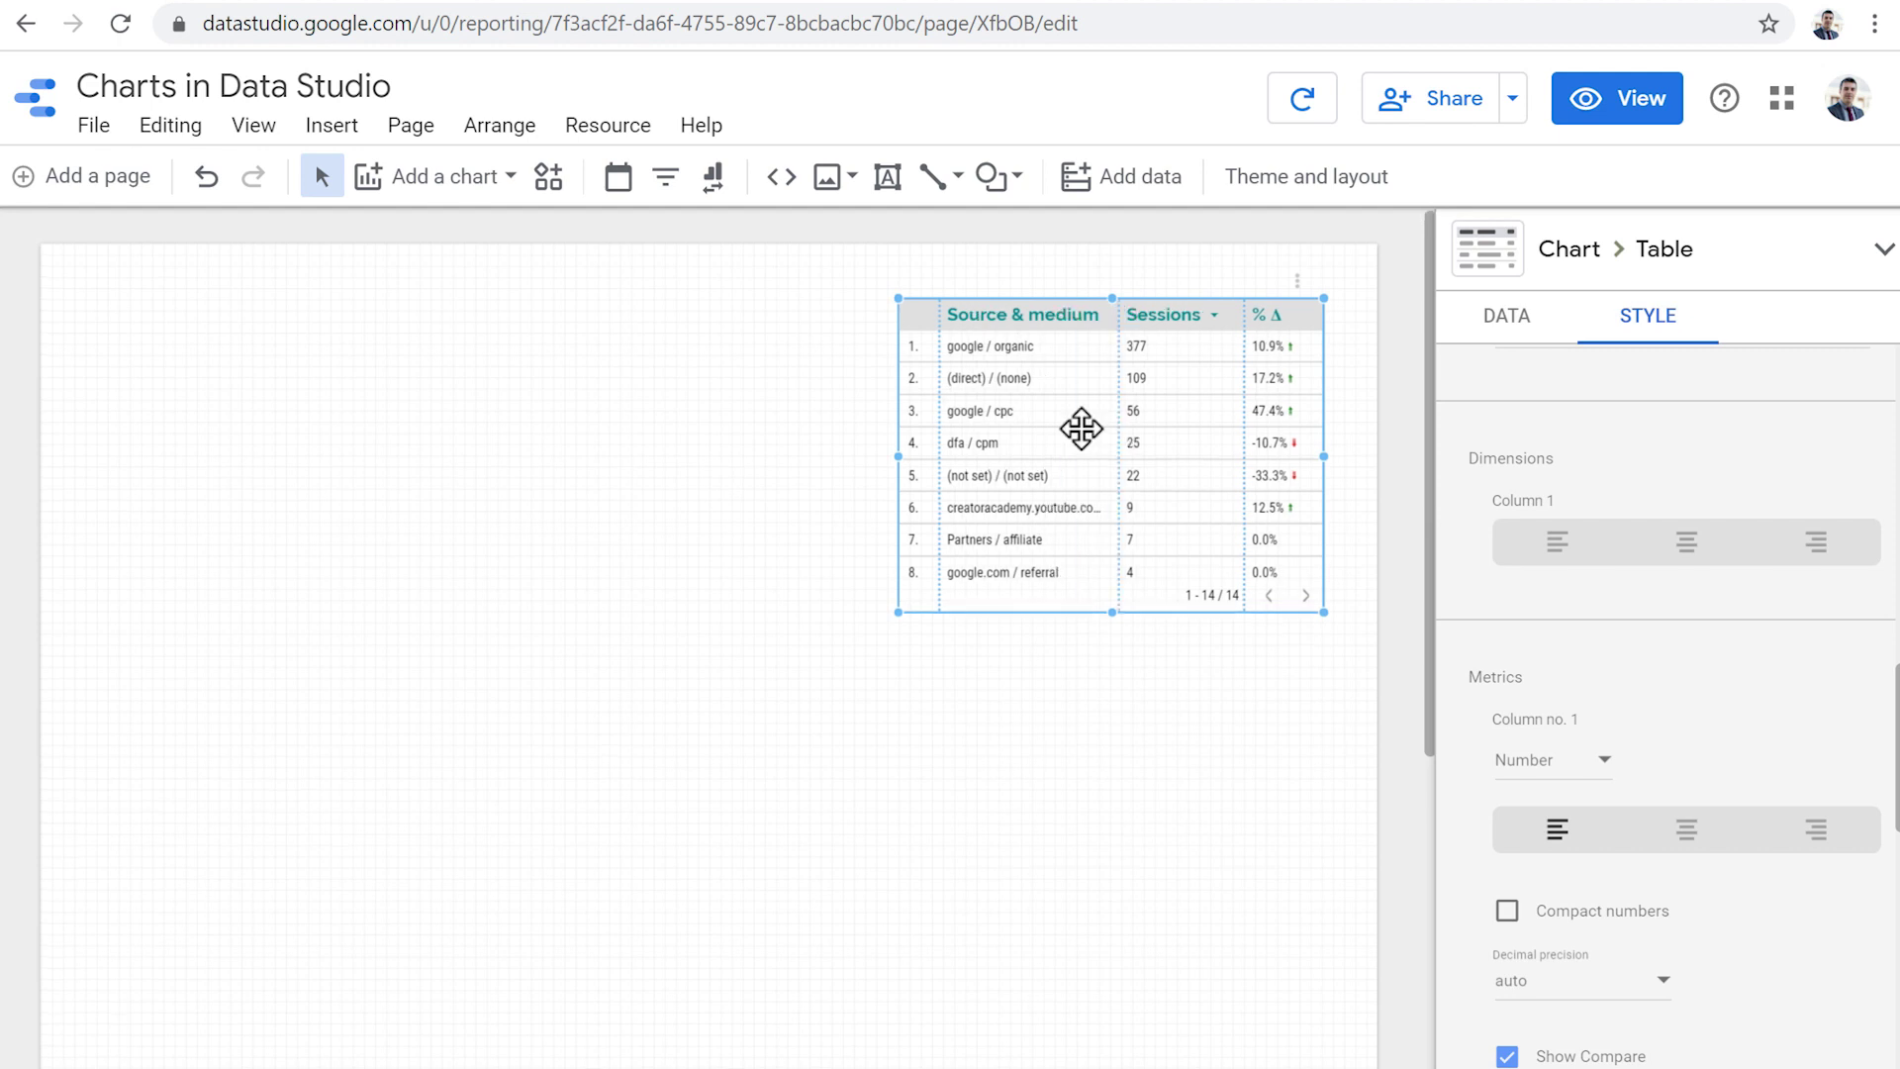
left_click_drag(1896, 701, 1896, 902)
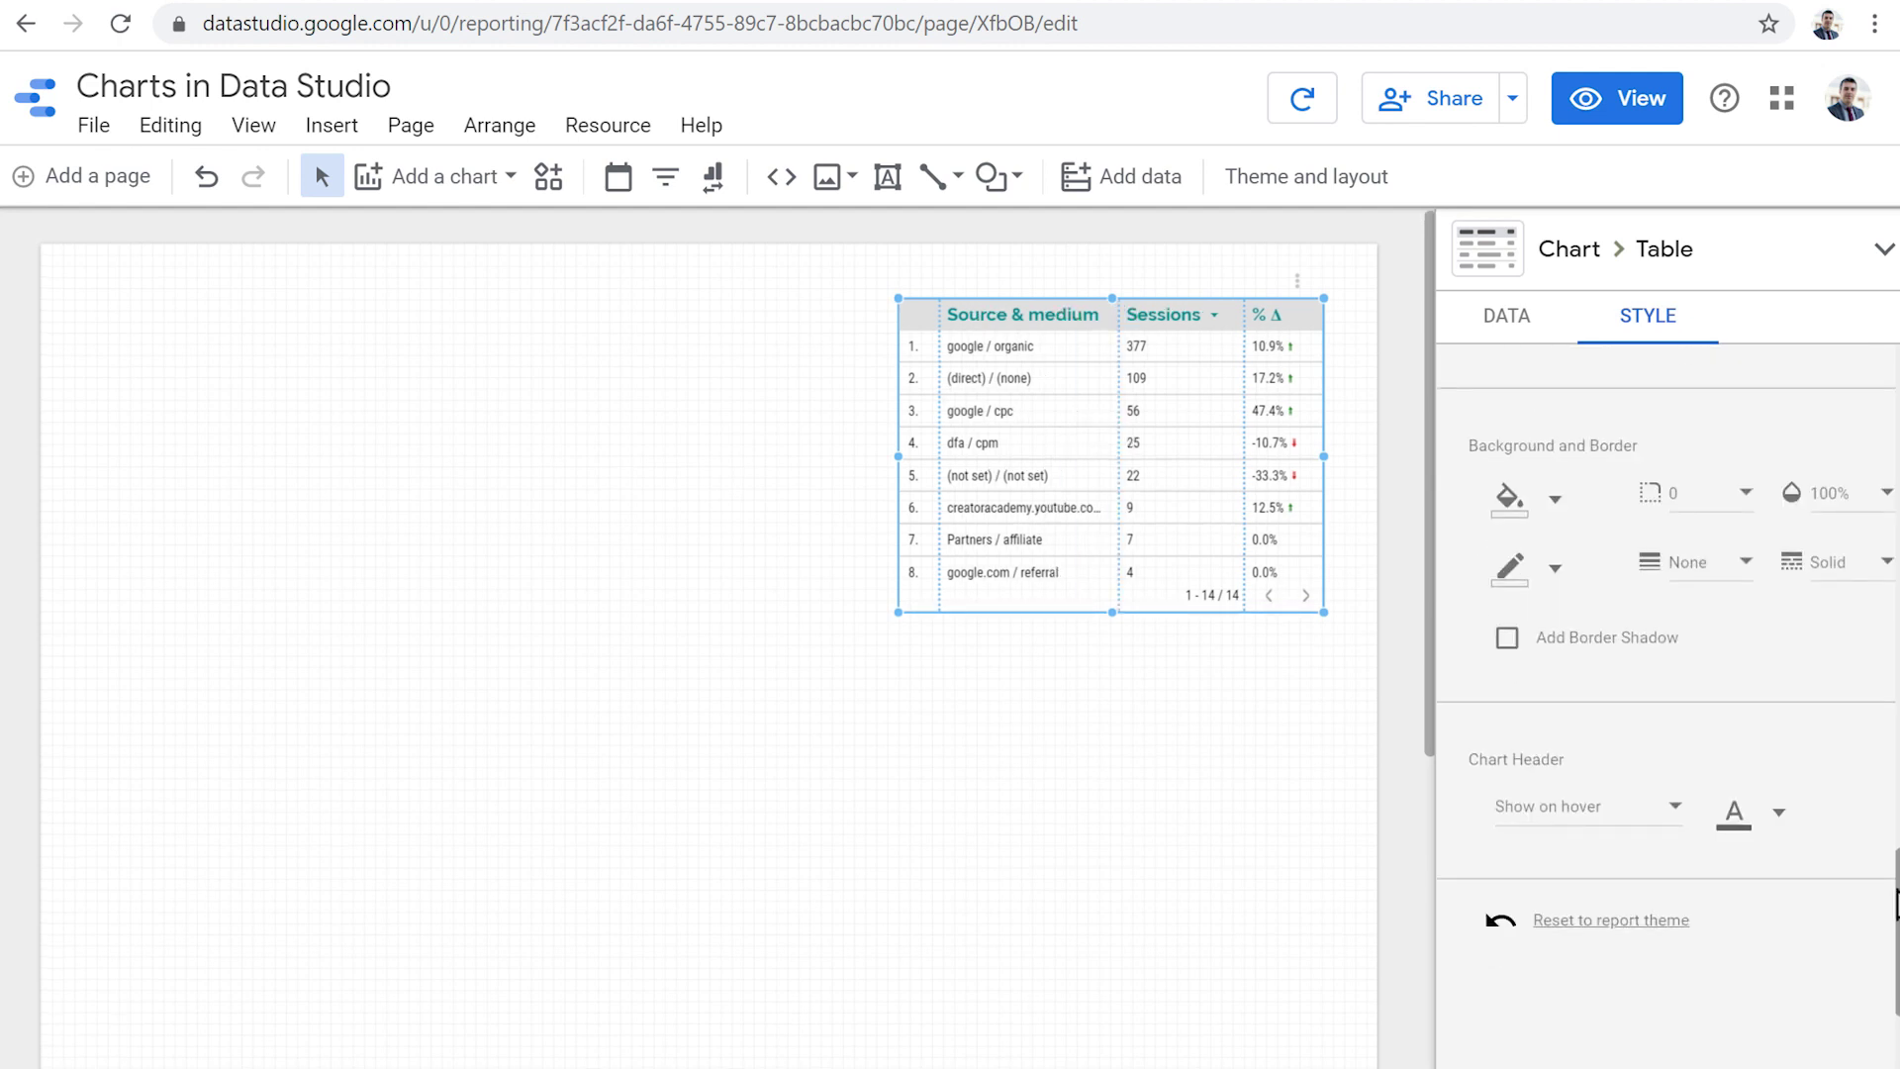
Step: Give the table a pale yellow background
left_click(1555, 499)
scroll(1557, 514, "up", 2)
scroll(1558, 513, "up", 1)
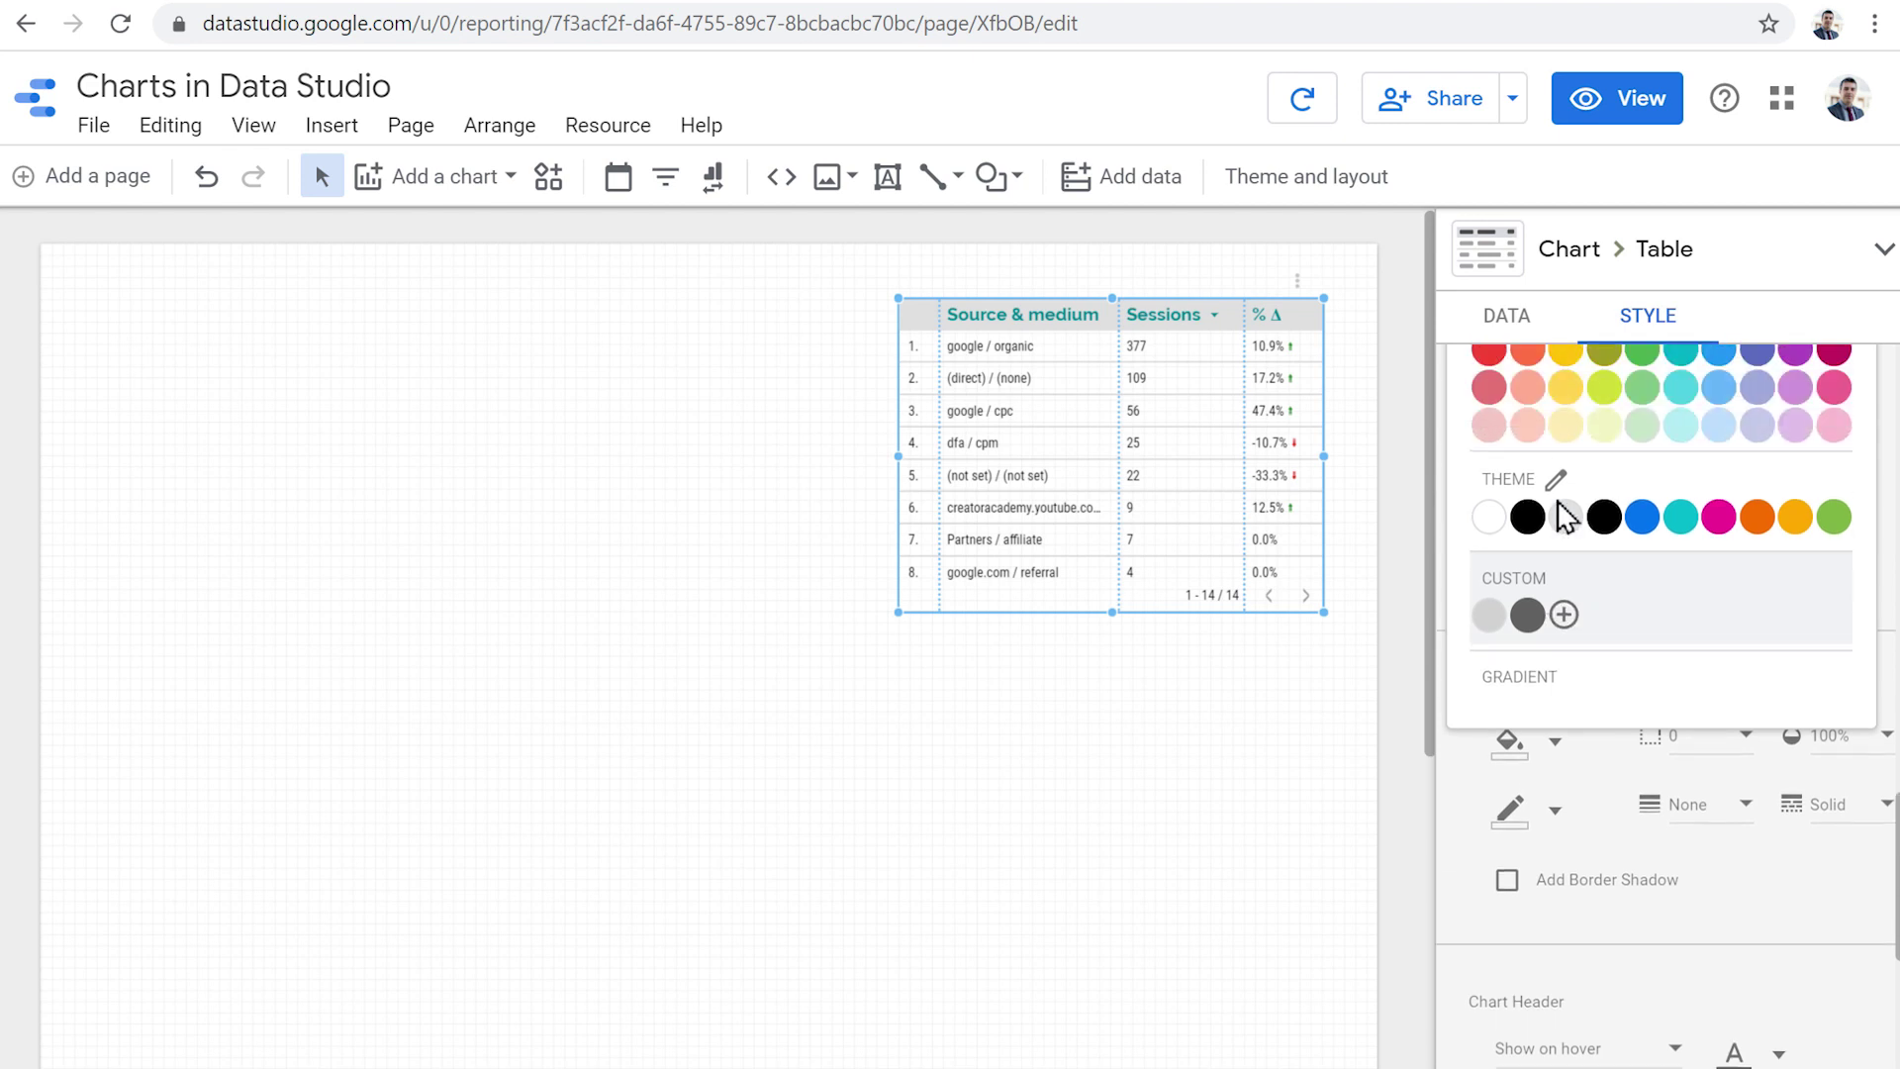
left_click(1561, 442)
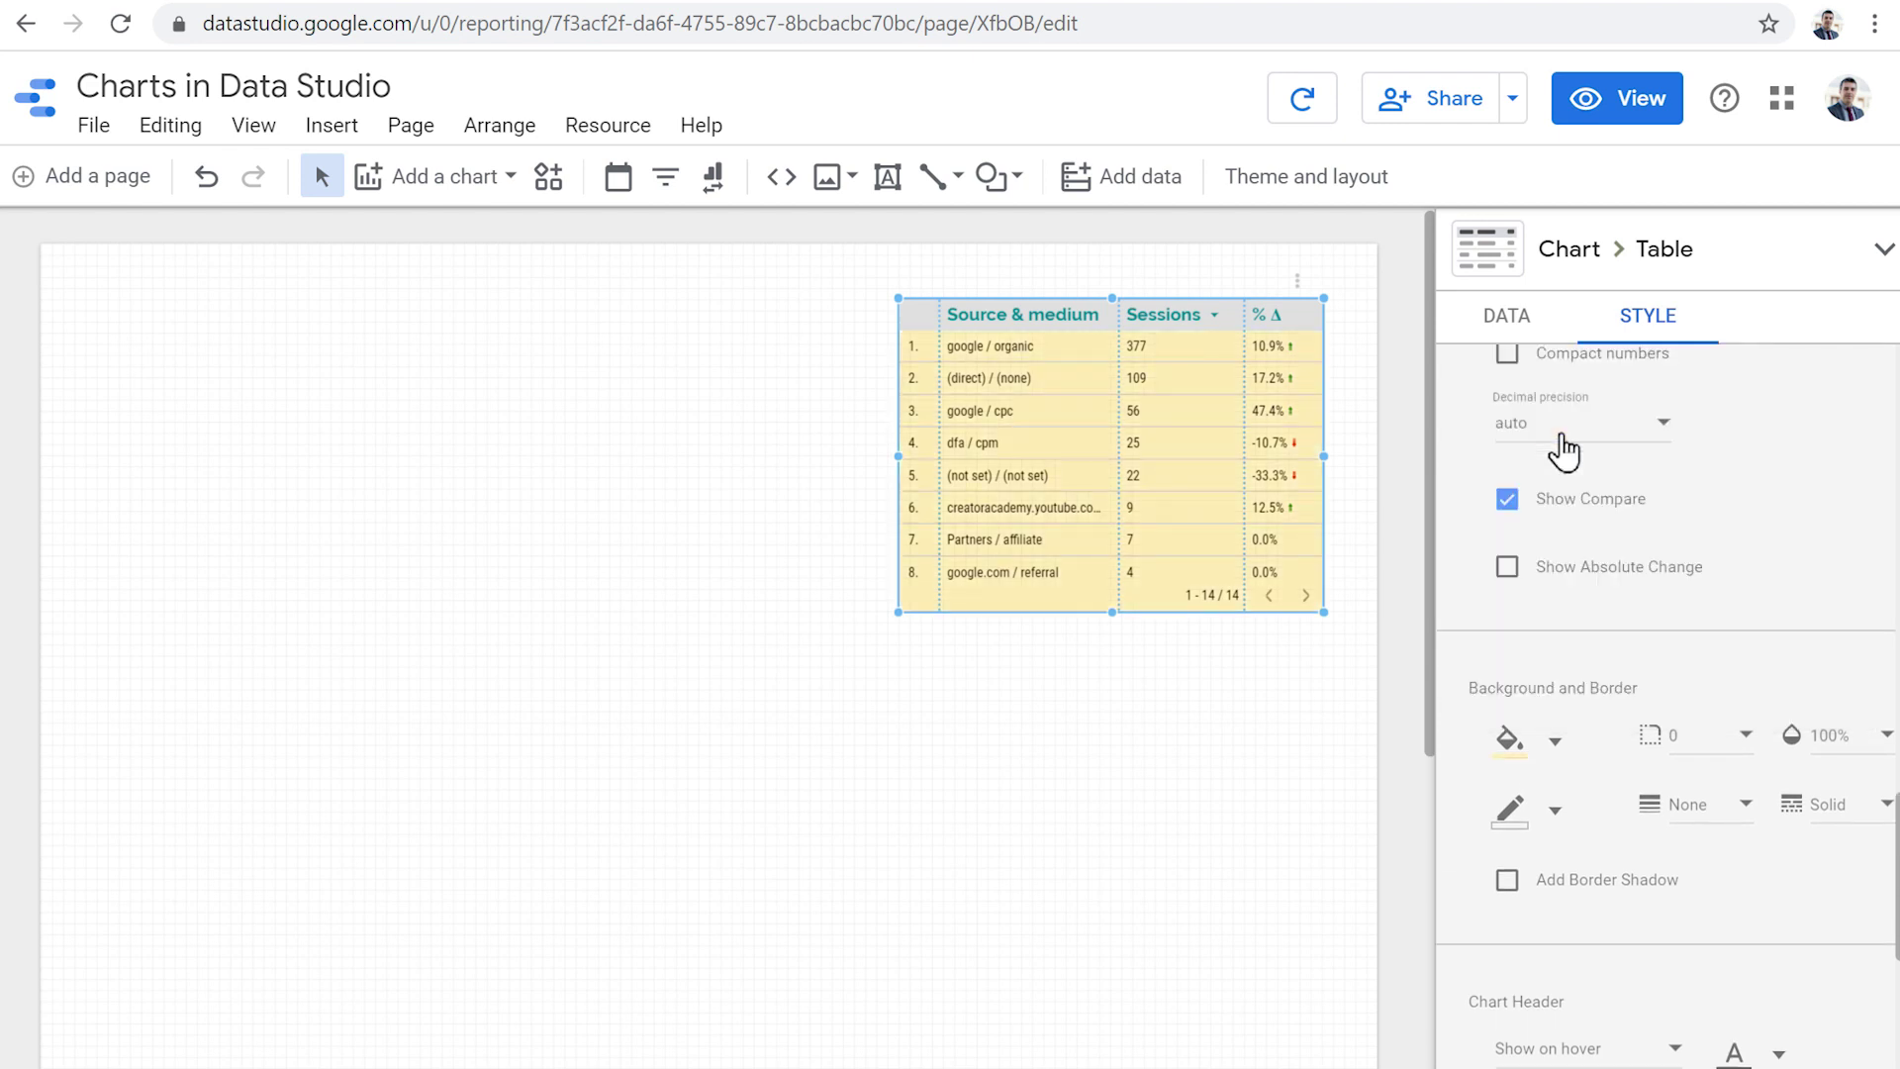
Step: Set the table border to 3px weight, black colour, solid line style
left_click(1730, 804)
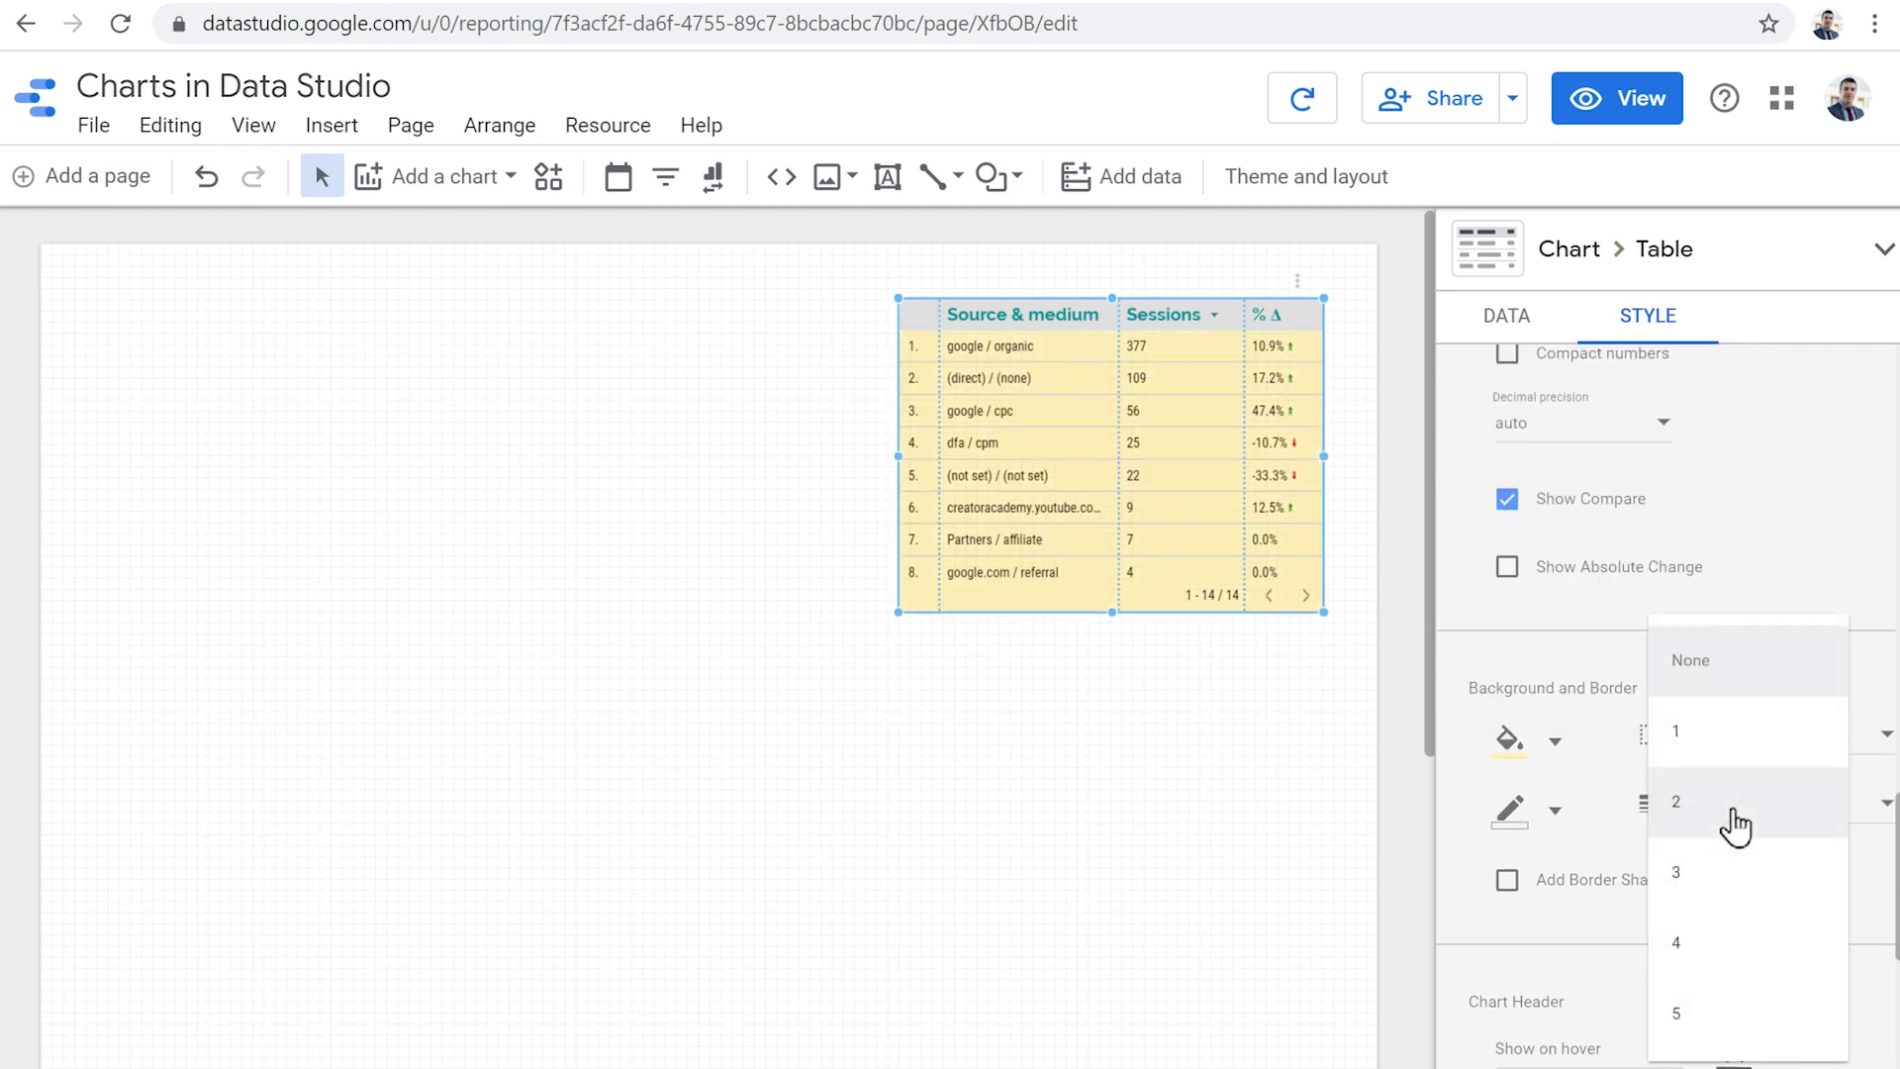
left_click(1735, 876)
left_click(1555, 822)
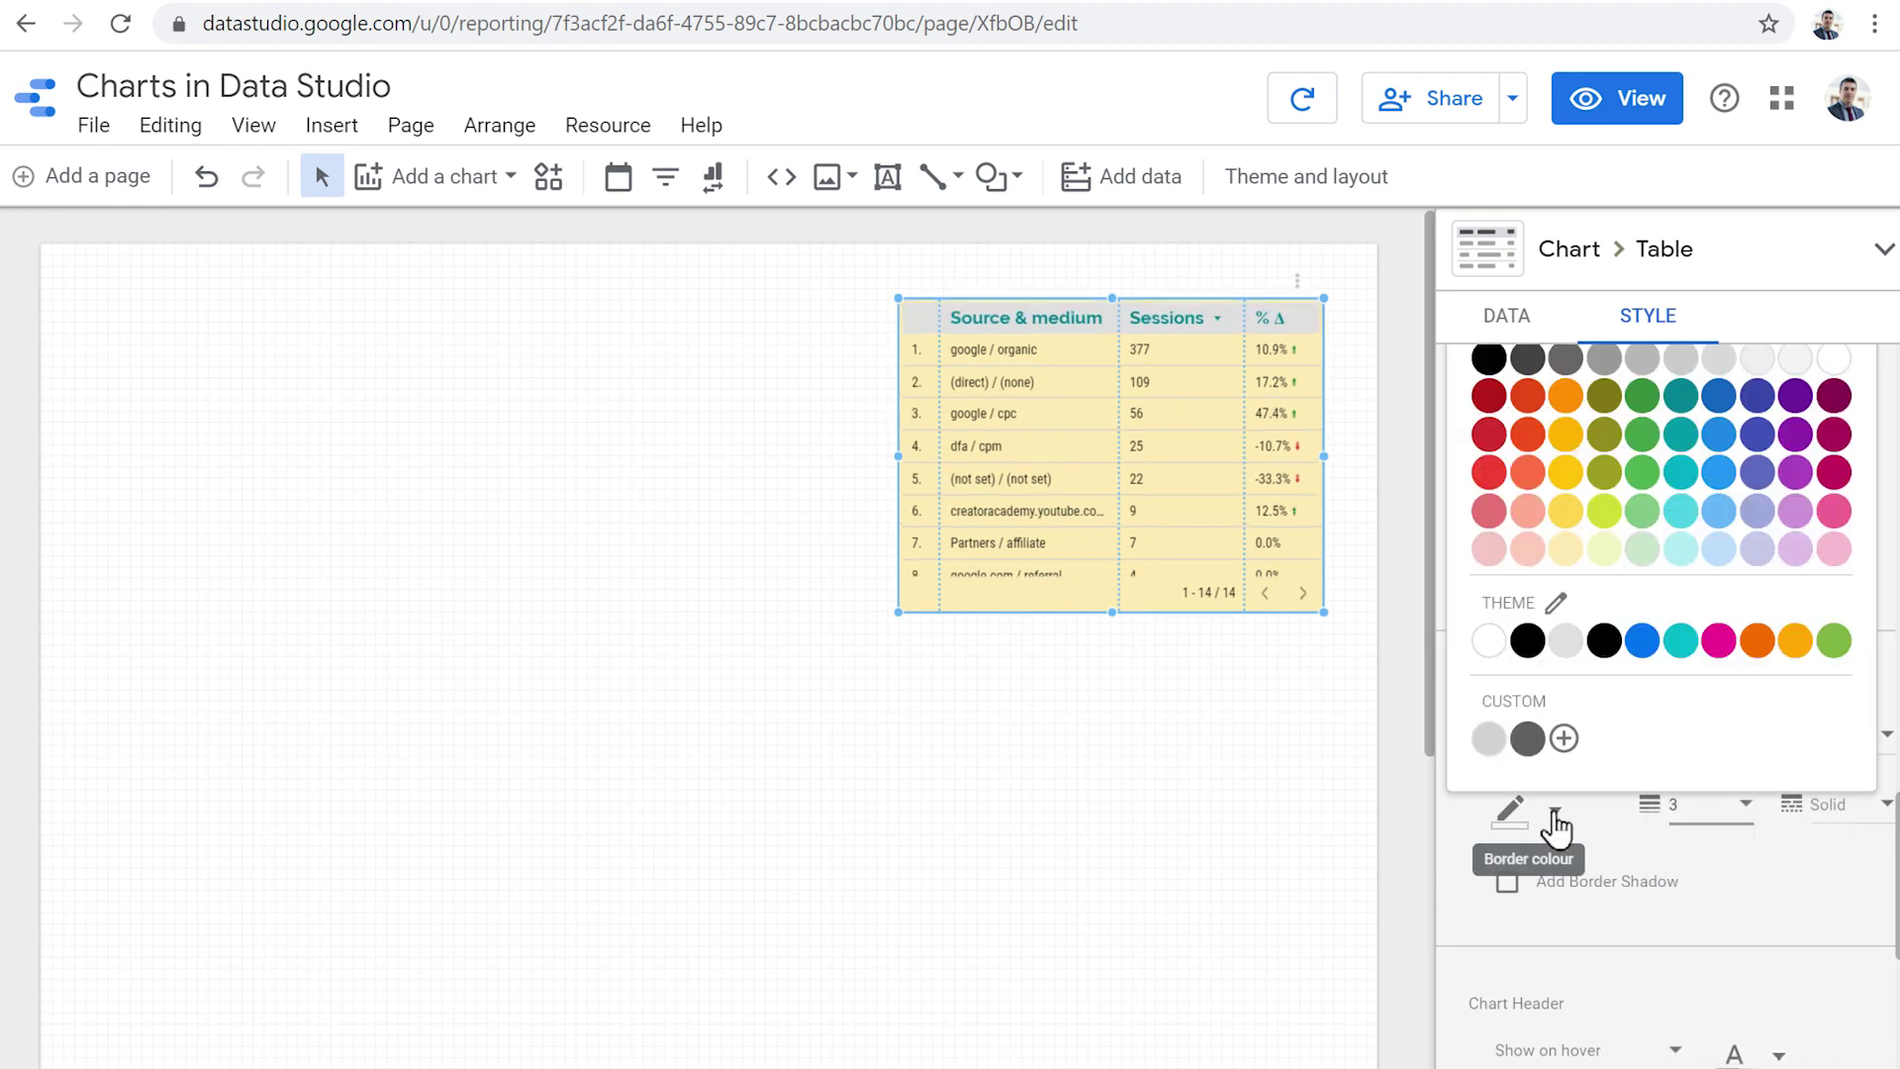
left_click(1524, 640)
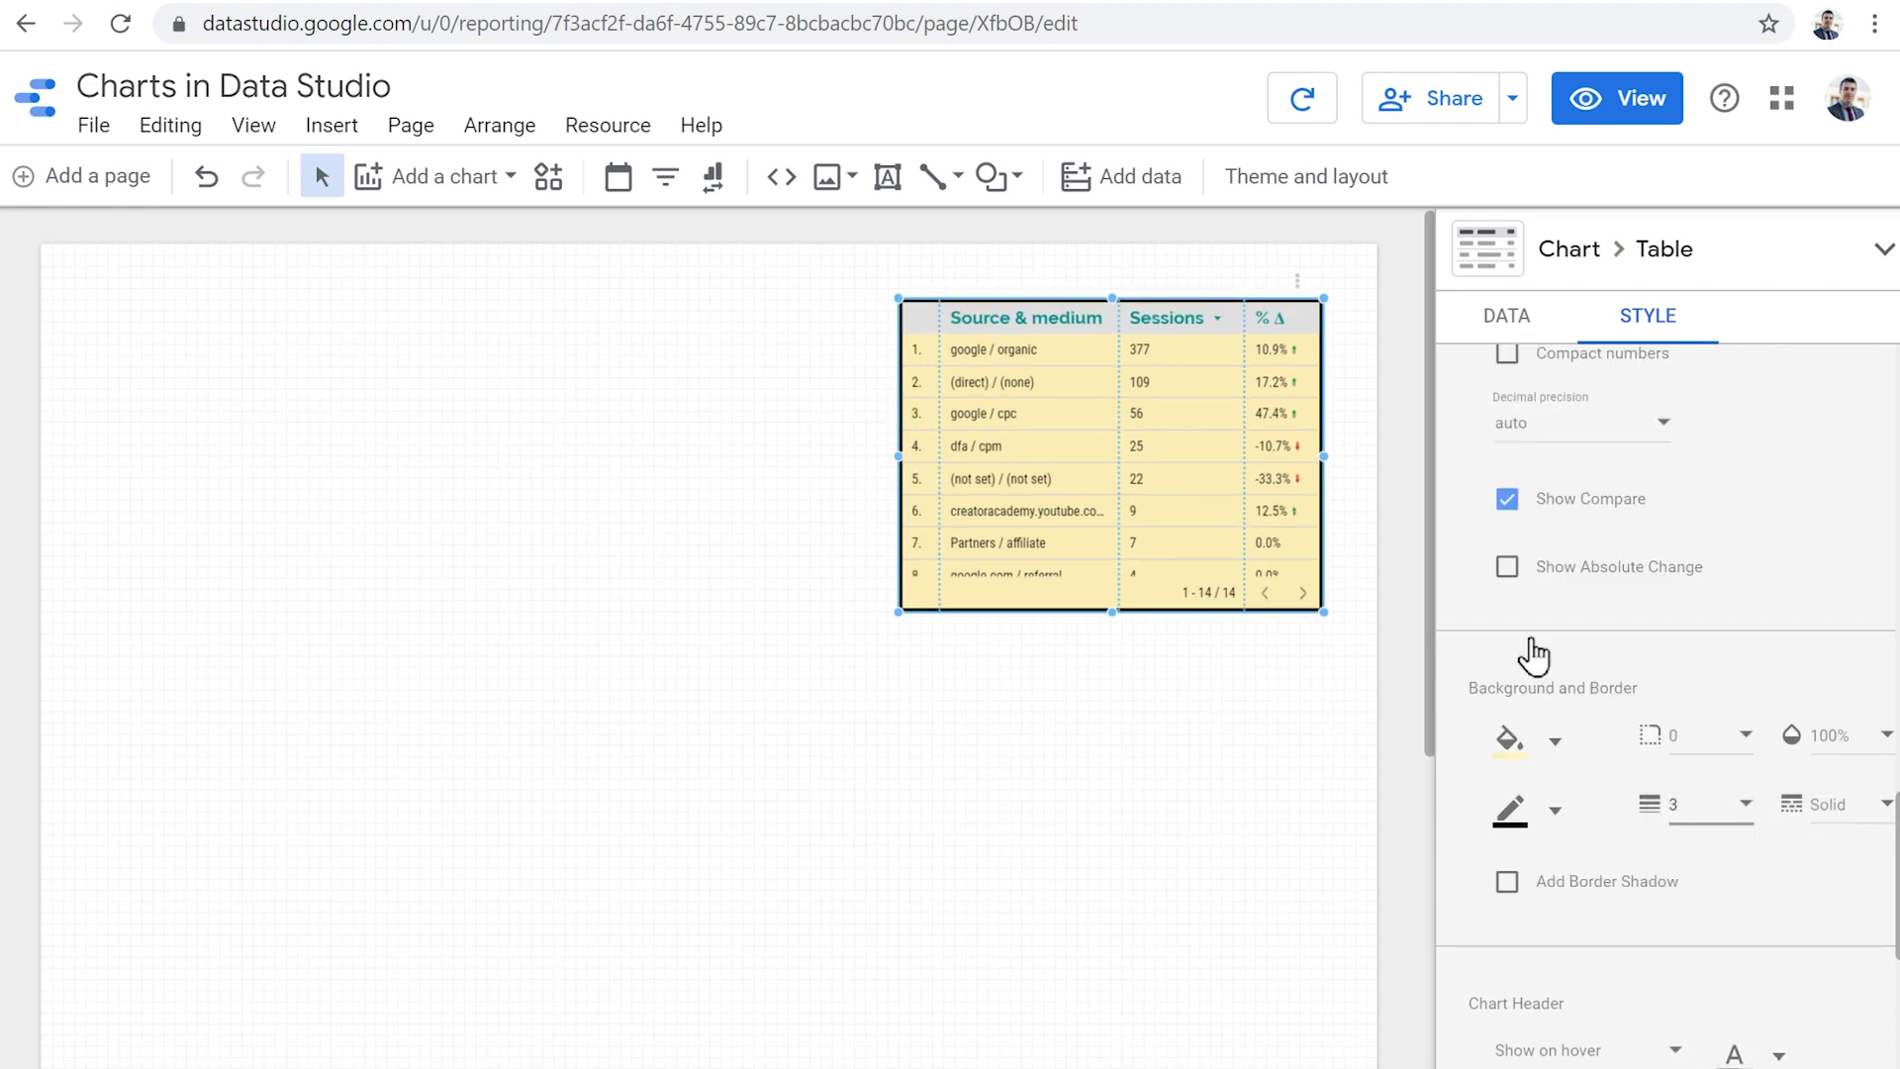
left_click(1874, 827)
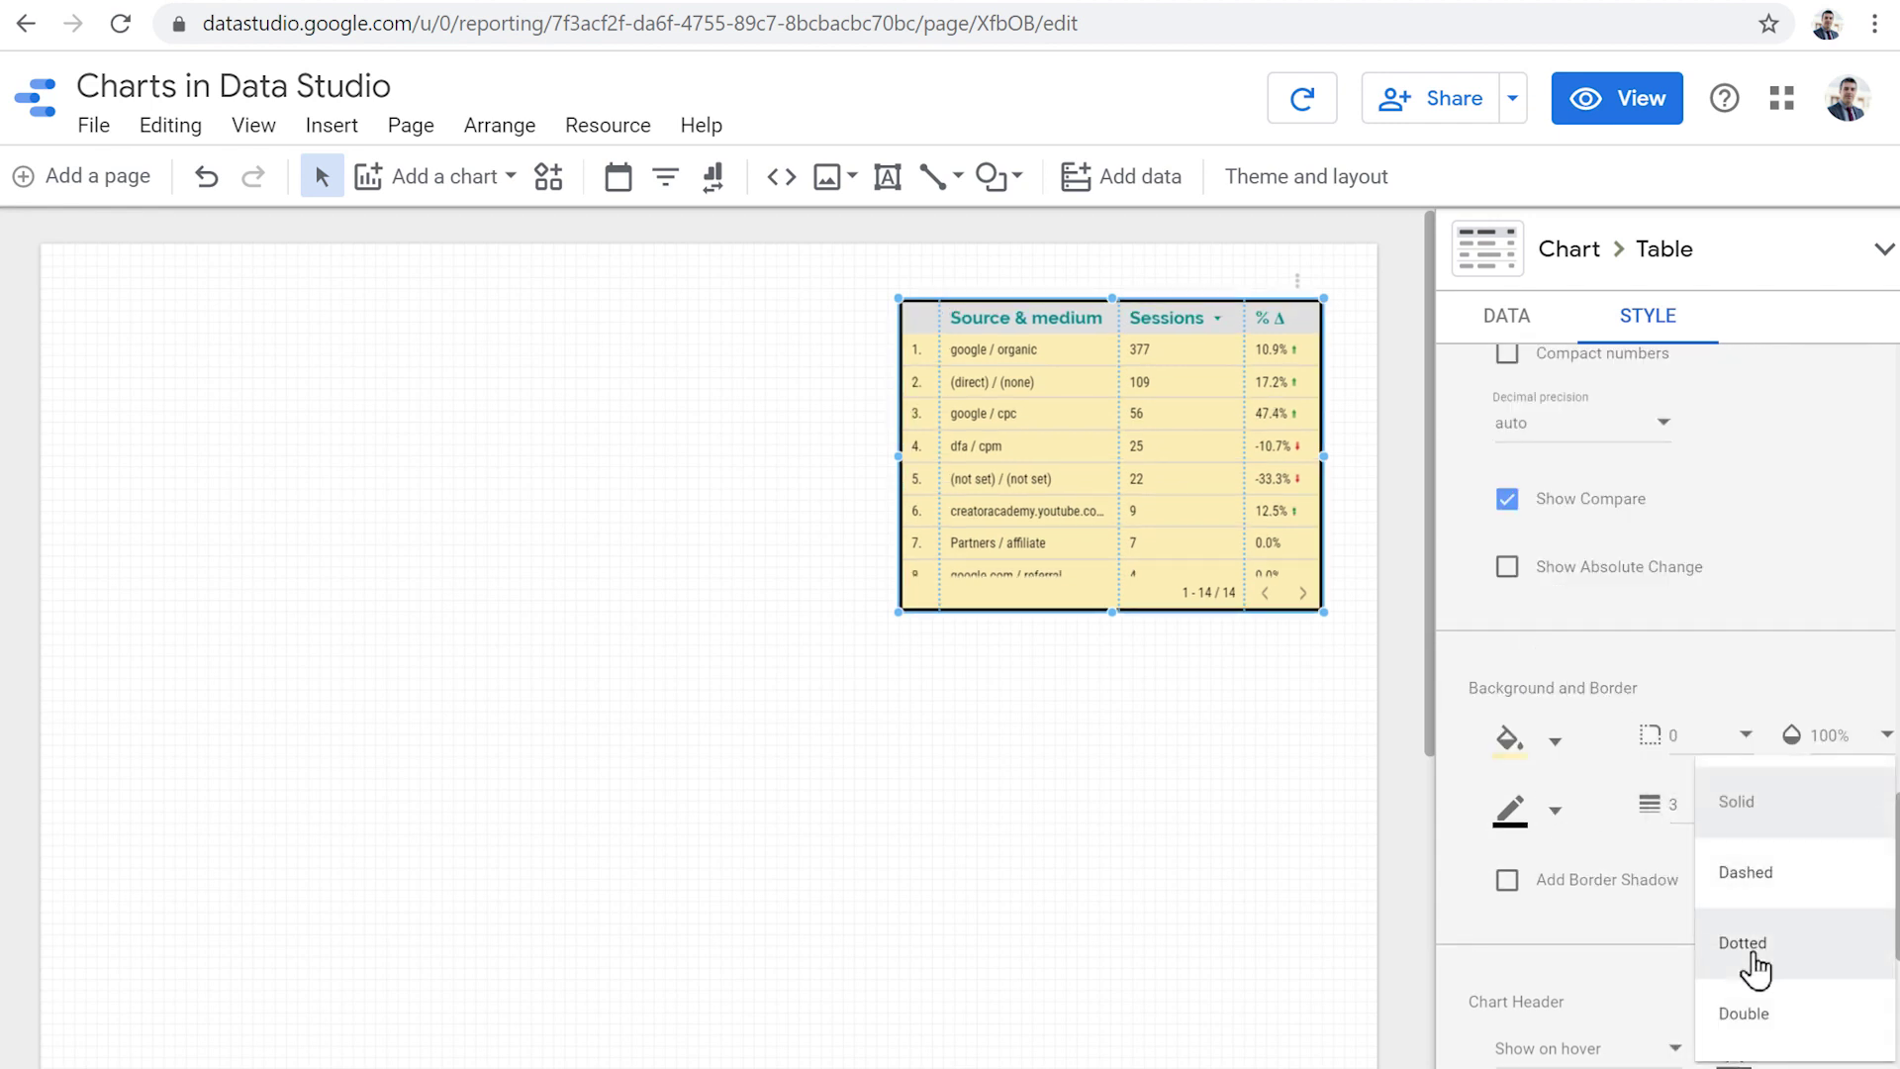
left_click(1760, 881)
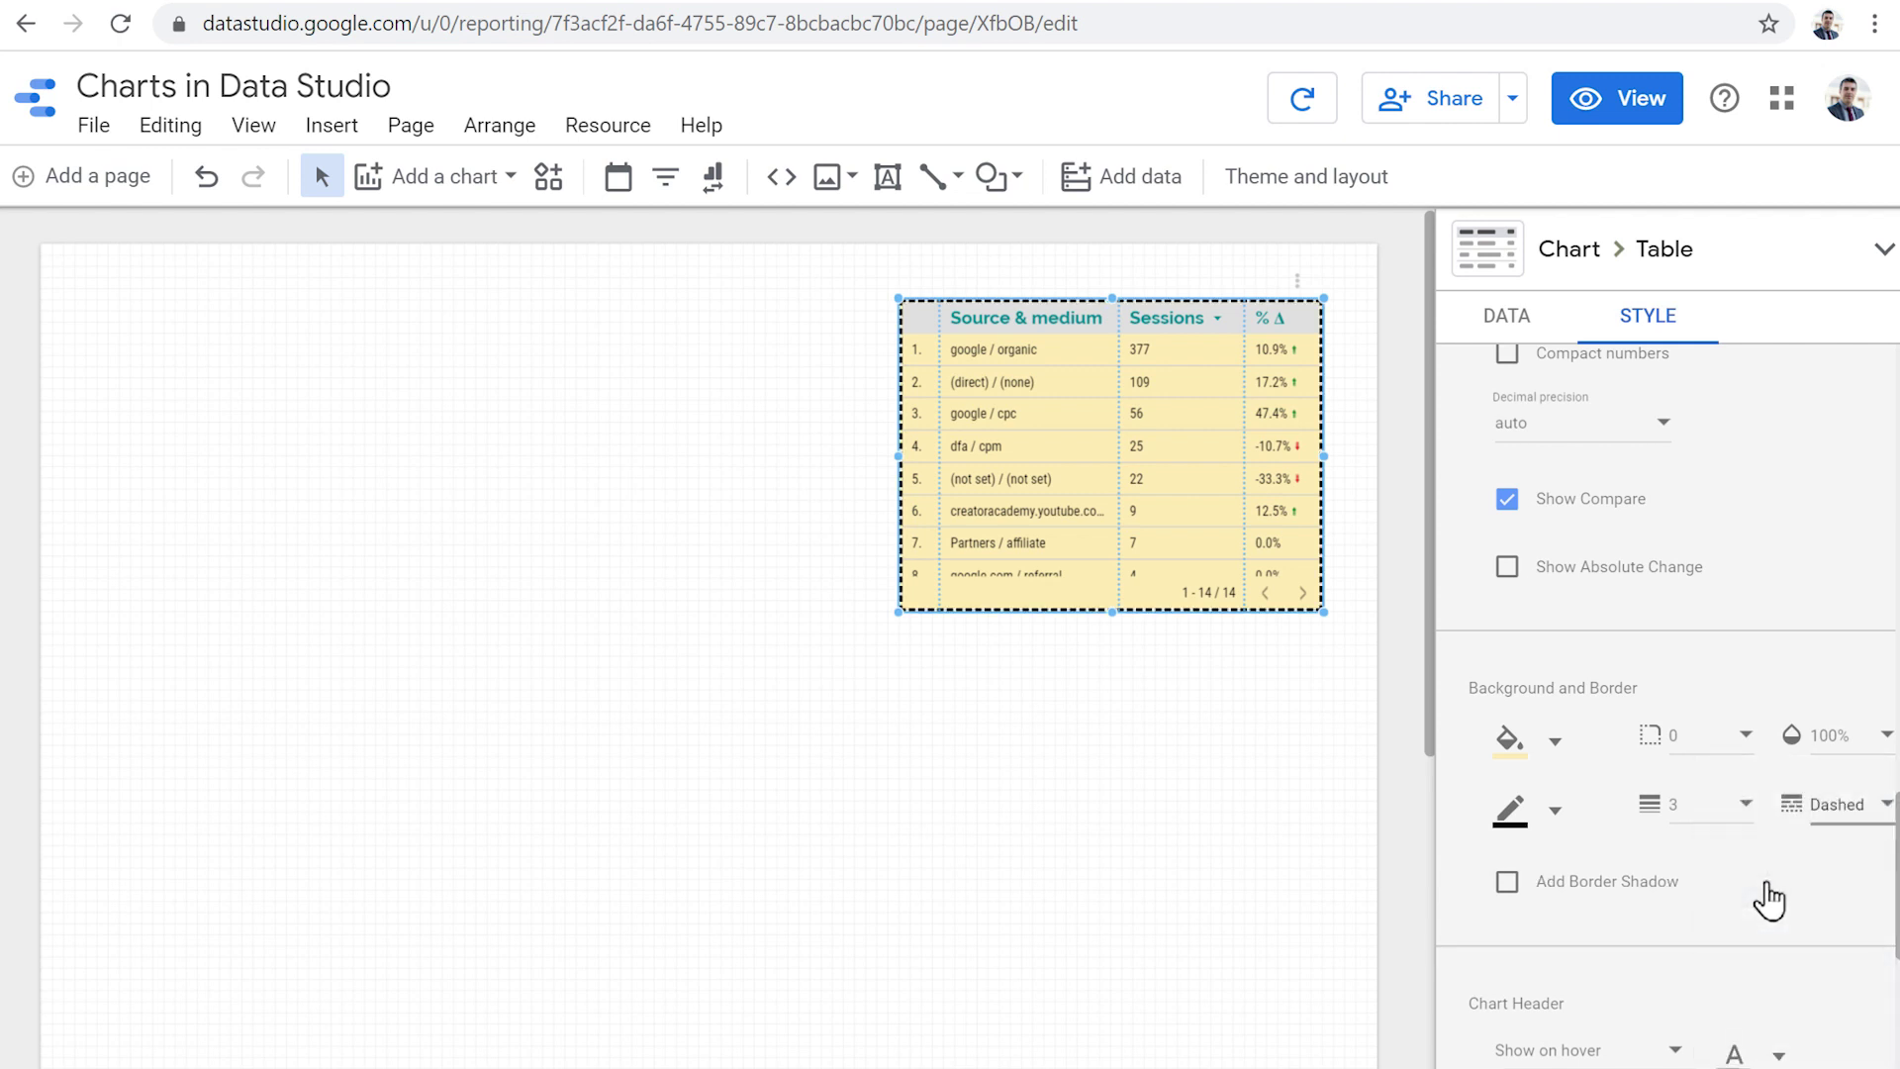
left_click(1831, 824)
left_click(1801, 749)
Step: Round the border corners to radius 15 and add a border shadow
left_click(1747, 744)
scroll(1753, 763, "down", 5)
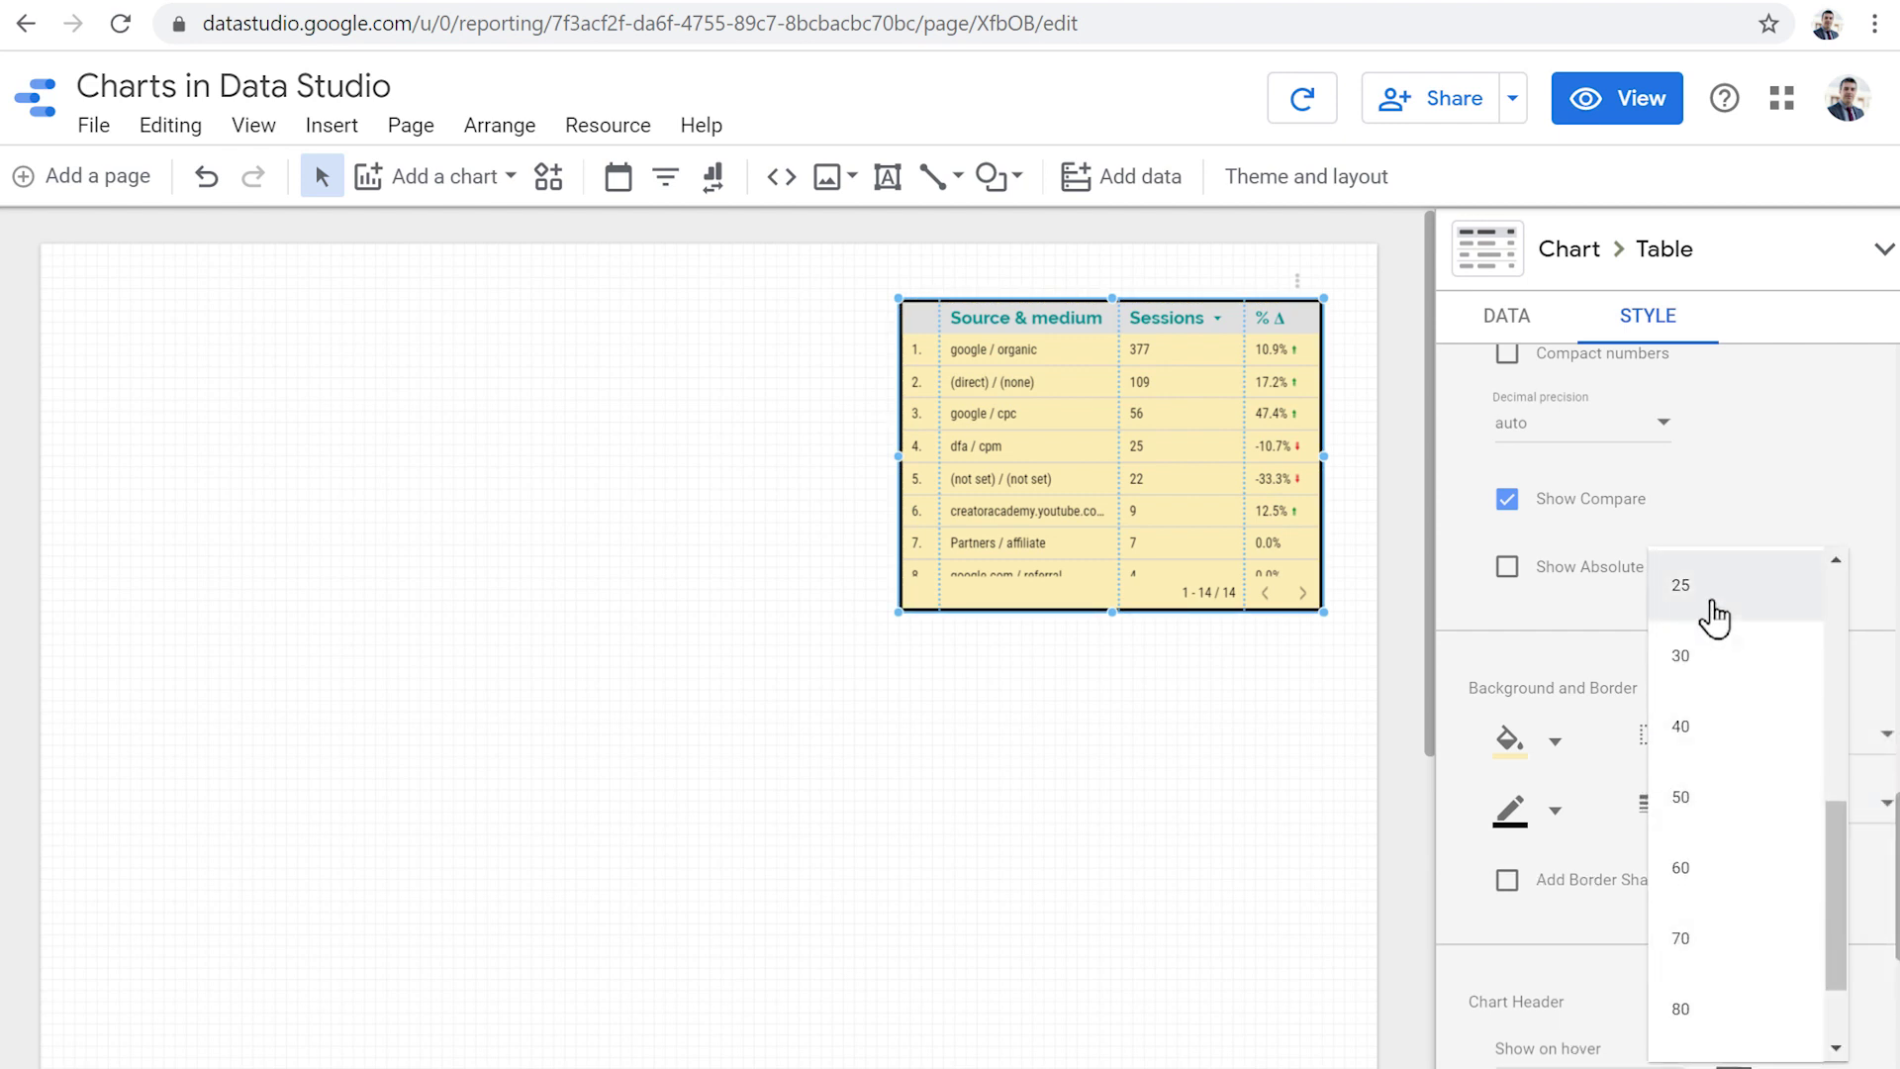
left_click(1709, 615)
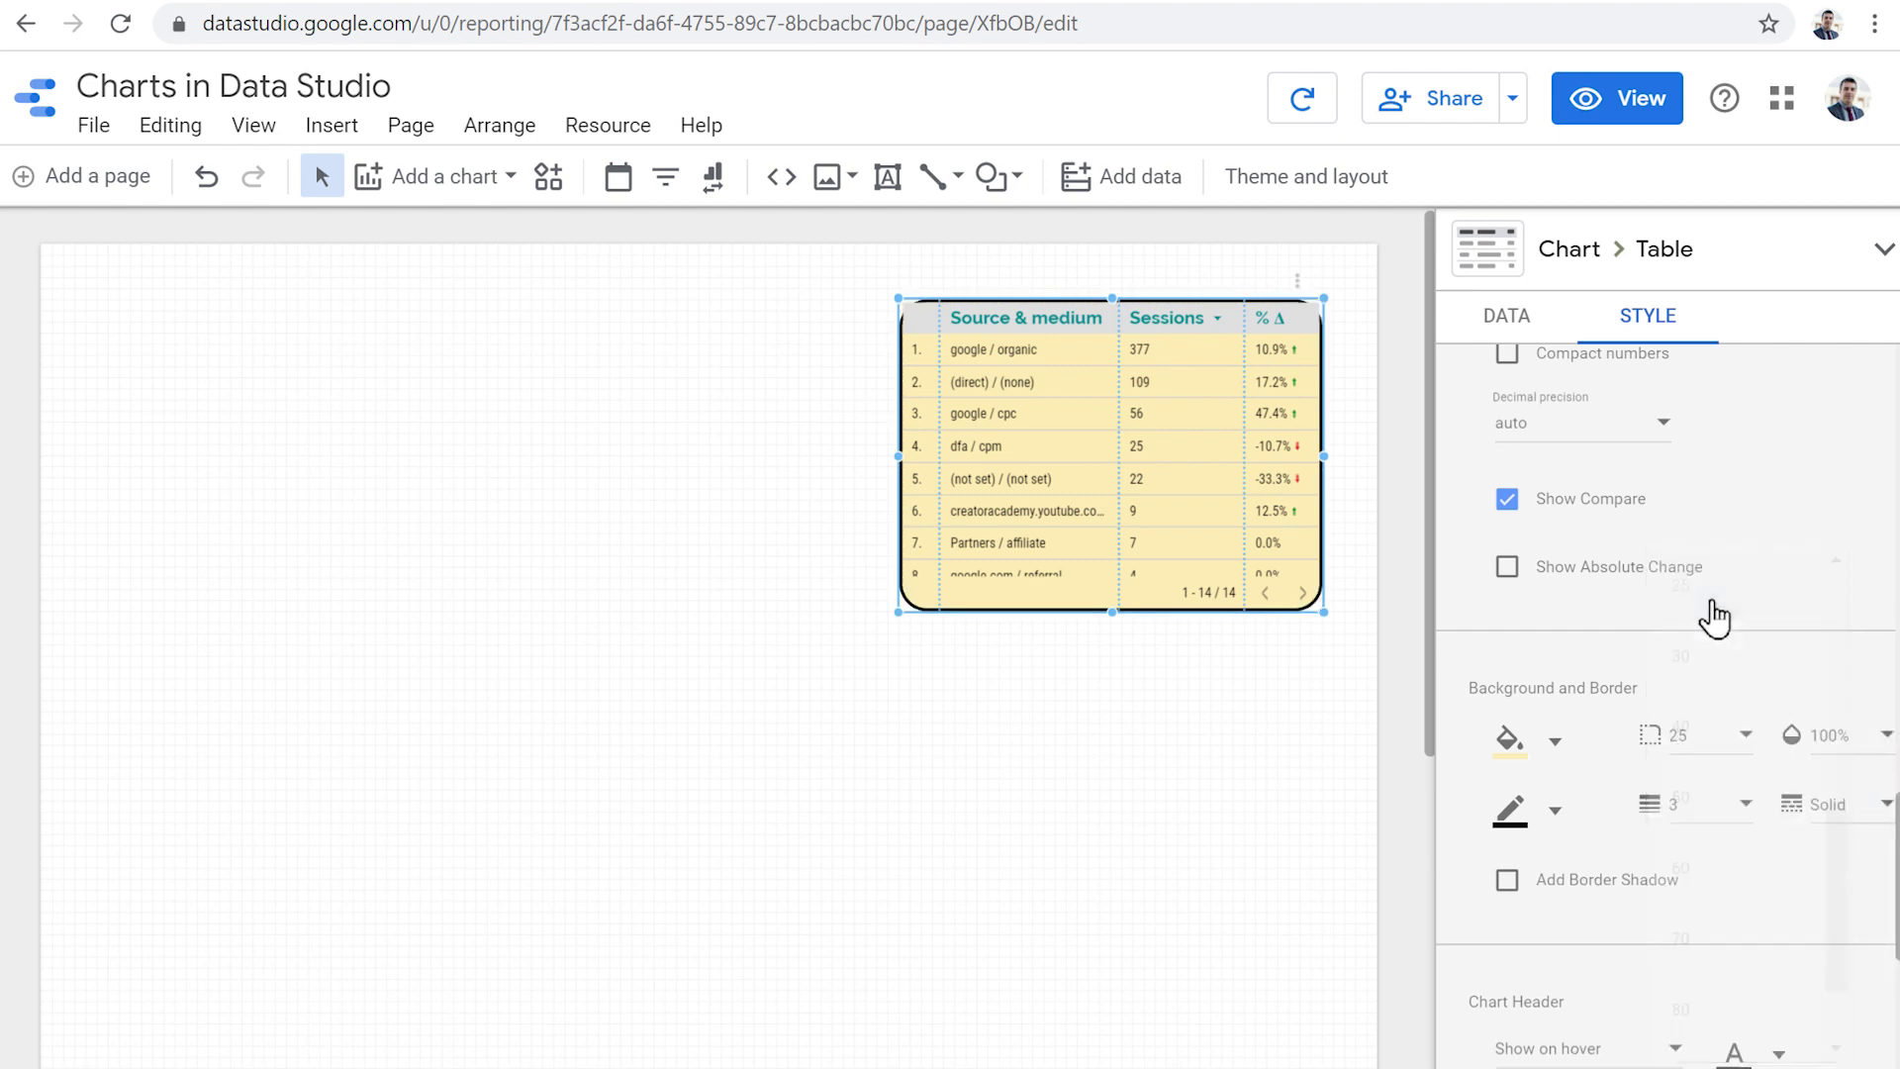
left_click(1720, 741)
left_click(1716, 692)
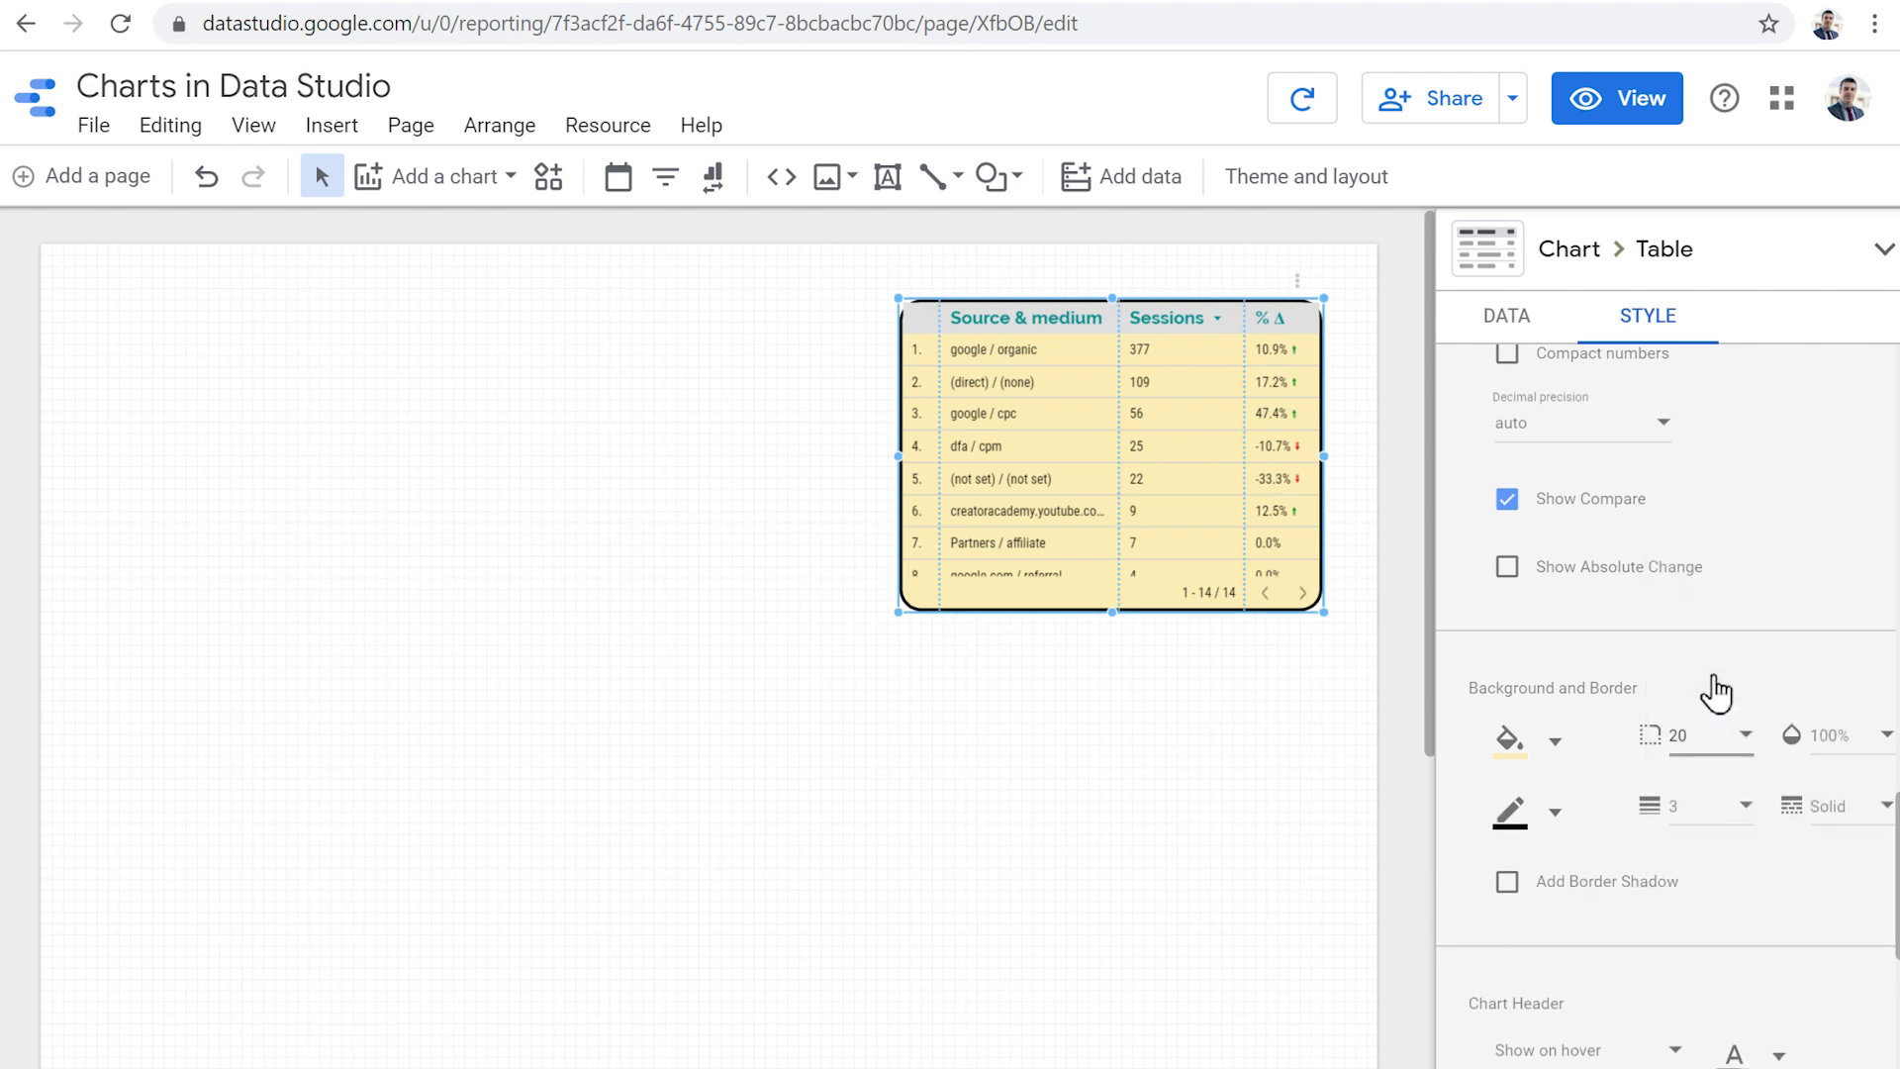
left_click(1719, 738)
left_click(1504, 884)
left_click(1254, 685)
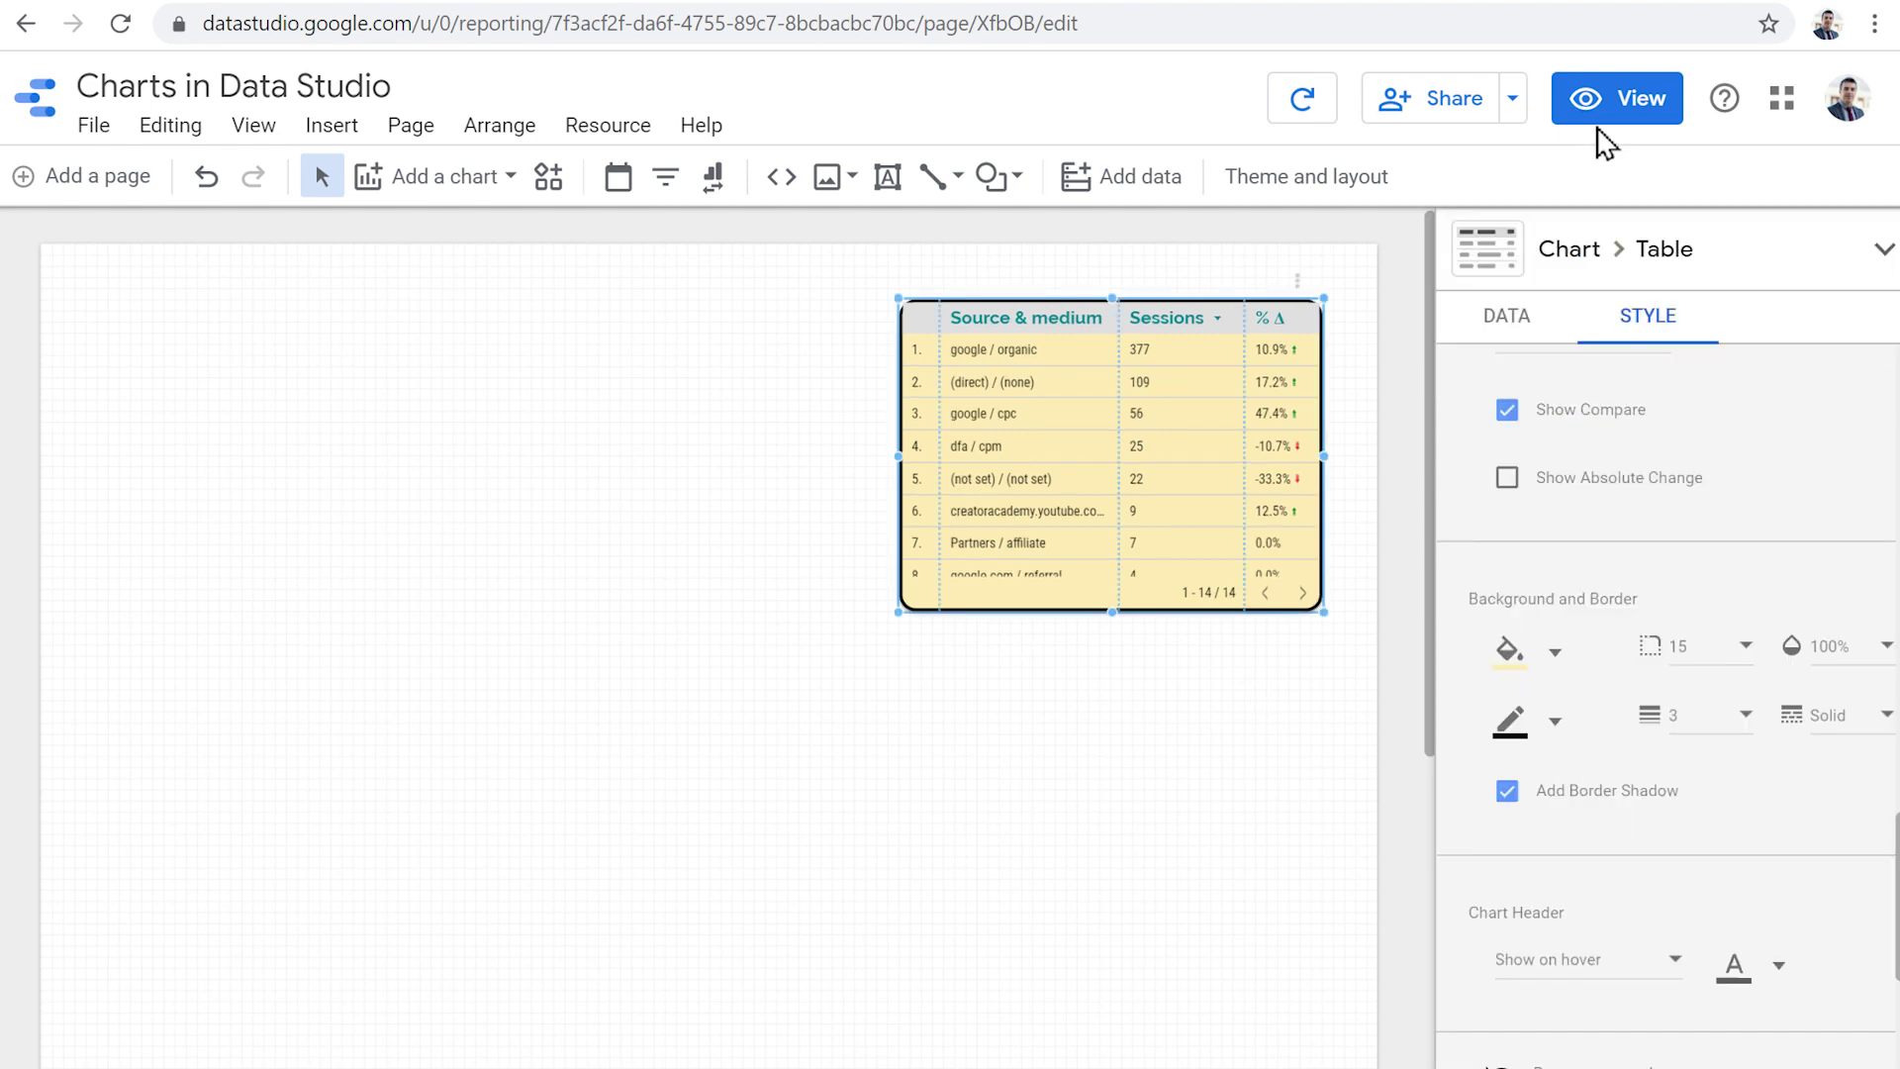
Step: Preview the report in view mode to check the yellow, rounded, shadowed Source & medium sessions table
left_click(1596, 121)
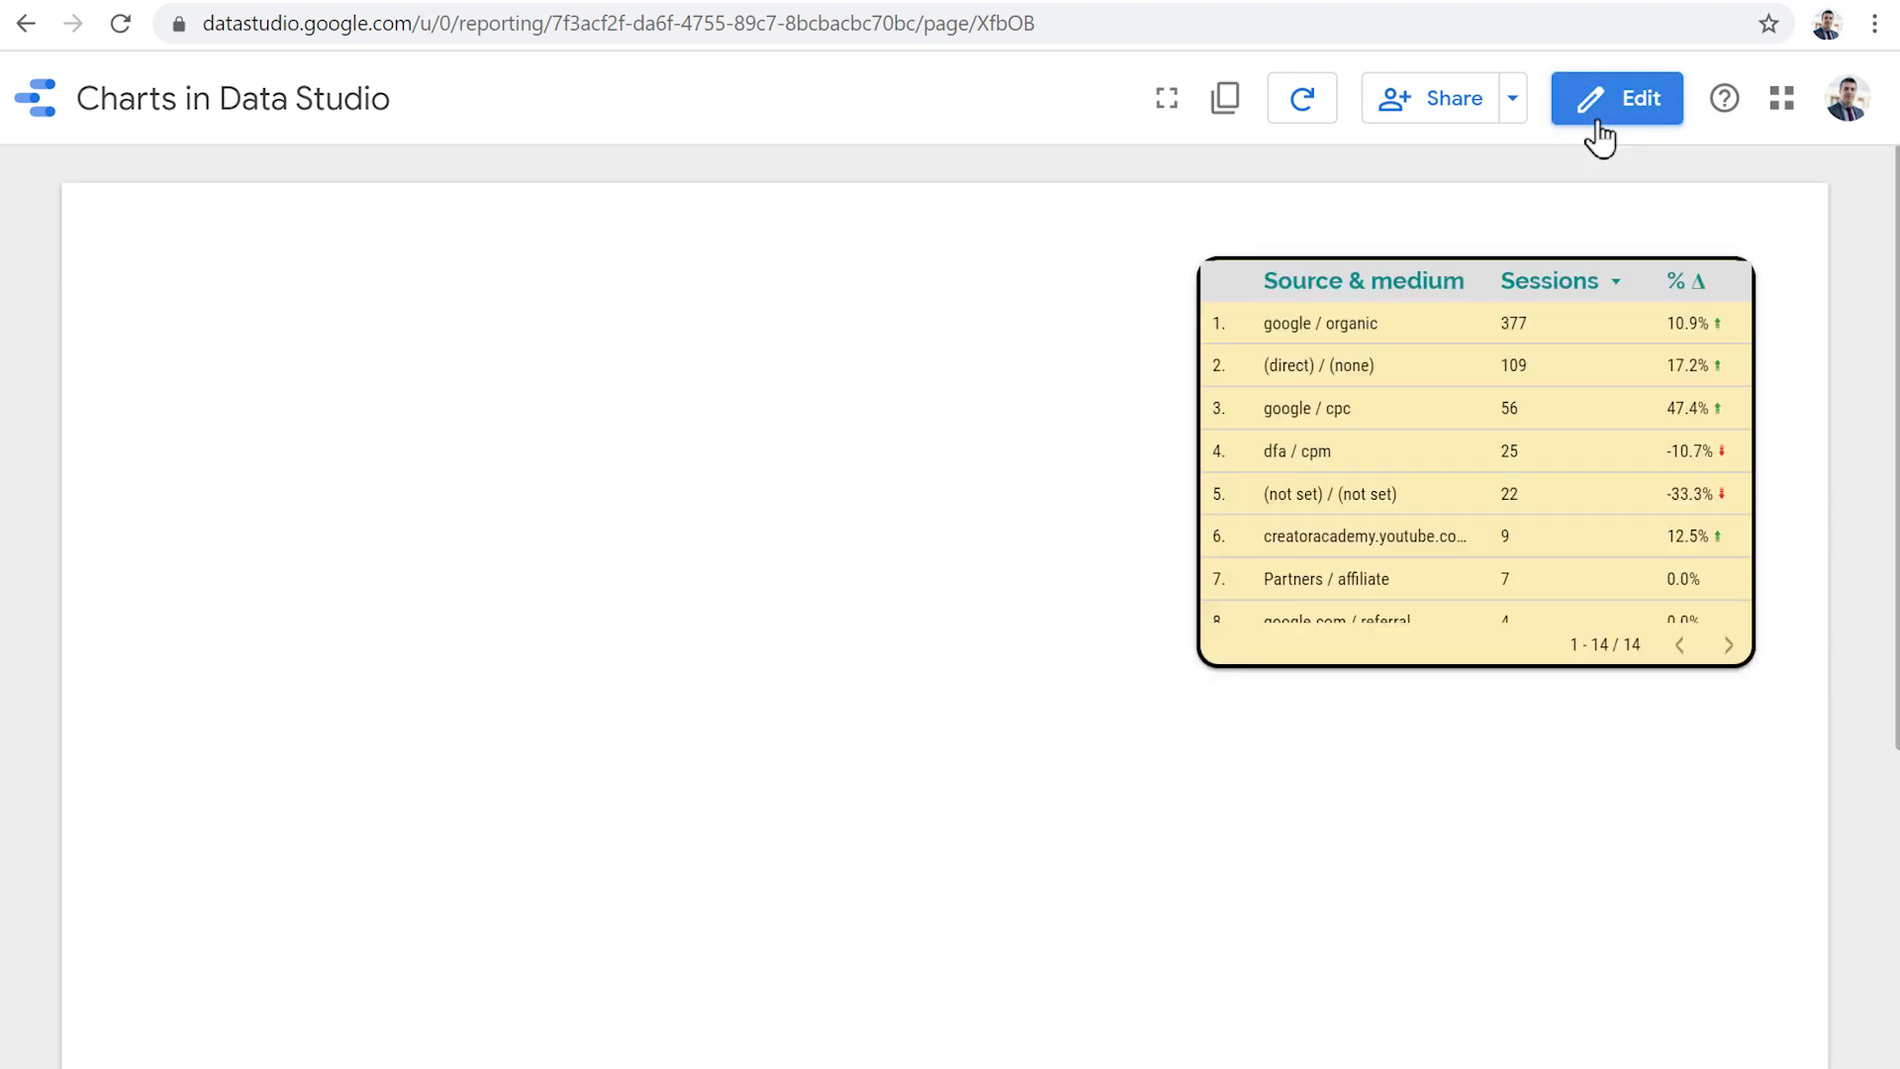